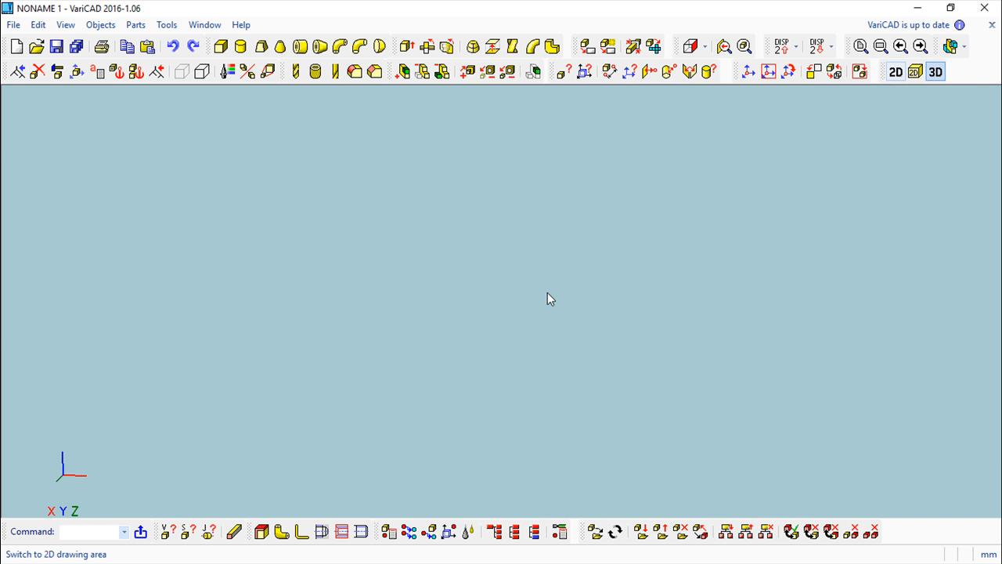
- Draw a rectangle 150 mm wide and 50 mm high in the 2D drawing area
scroll(415, 289, down, 1)
scroll(417, 291, up, 2)
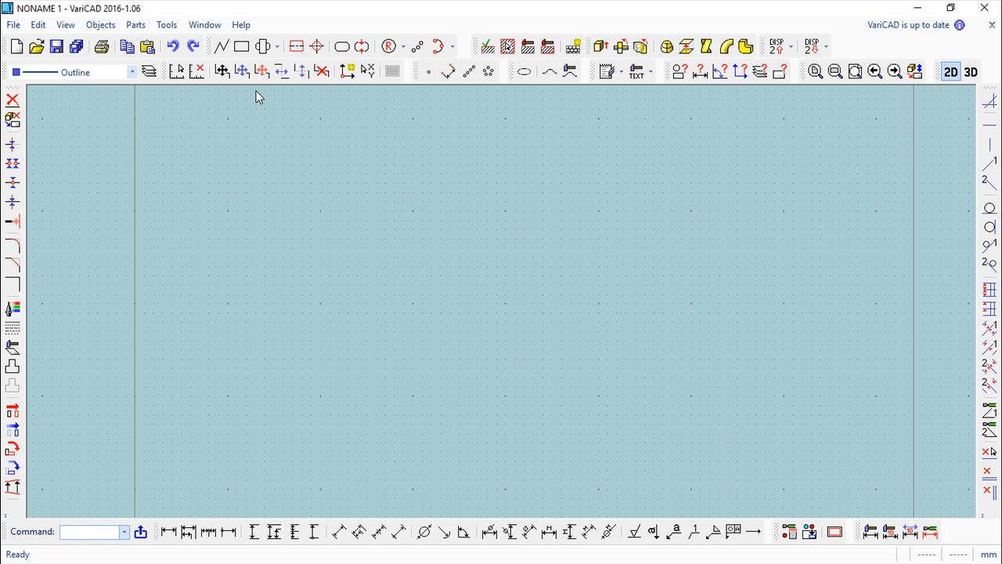
click(241, 47)
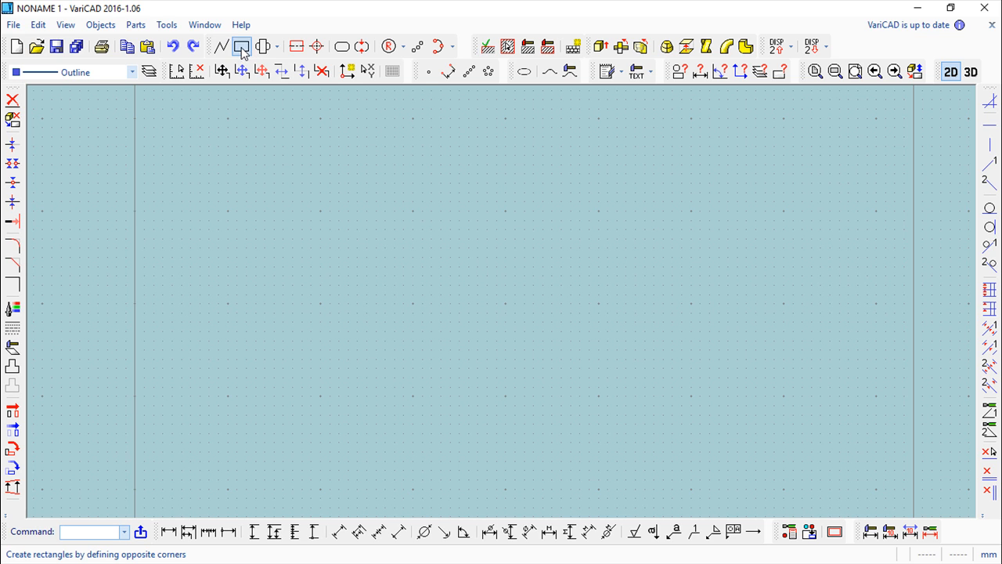
click(345, 323)
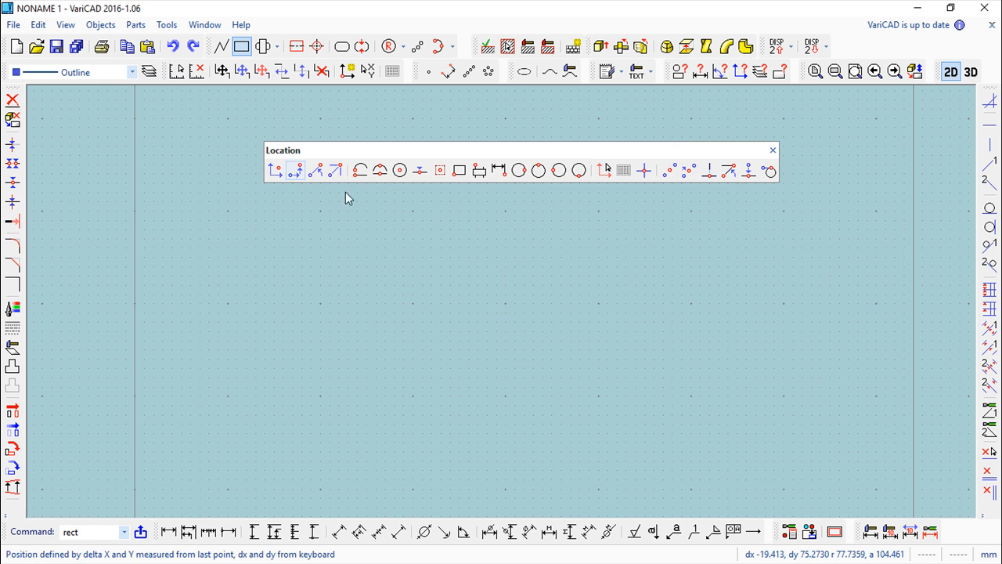
click(301, 173)
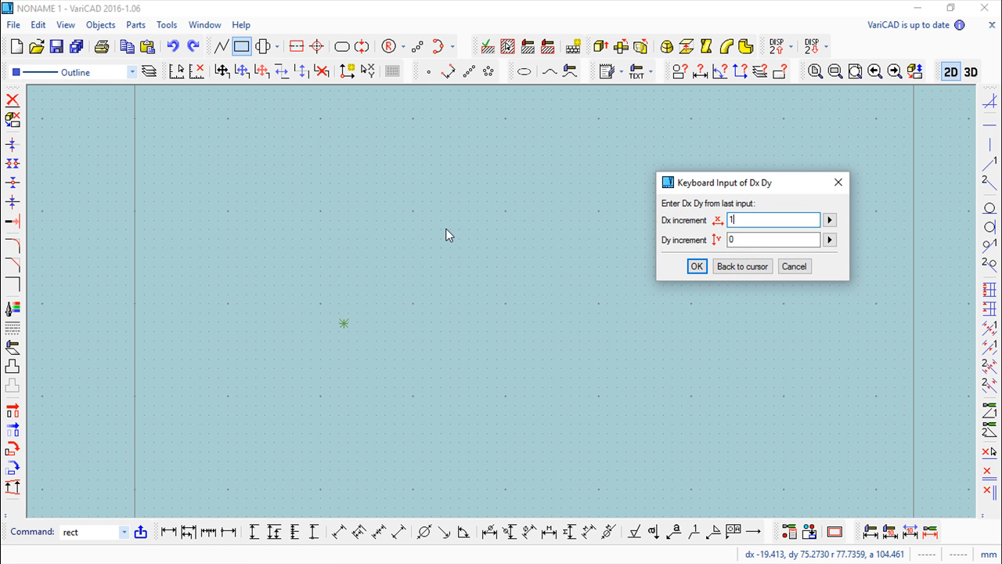
text(150)
key(Tab)
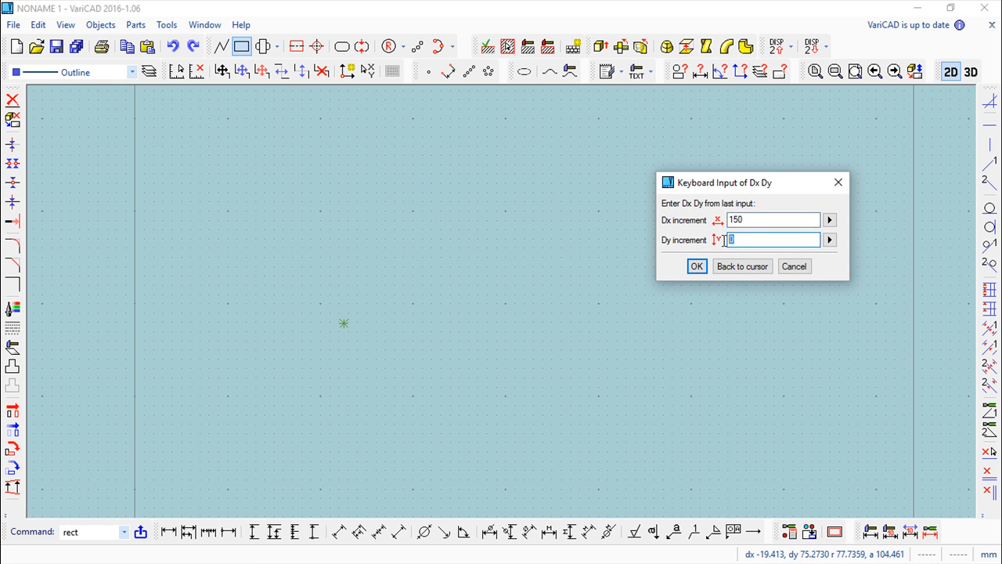
text(50)
key(Return)
scroll(604, 291, up, 2)
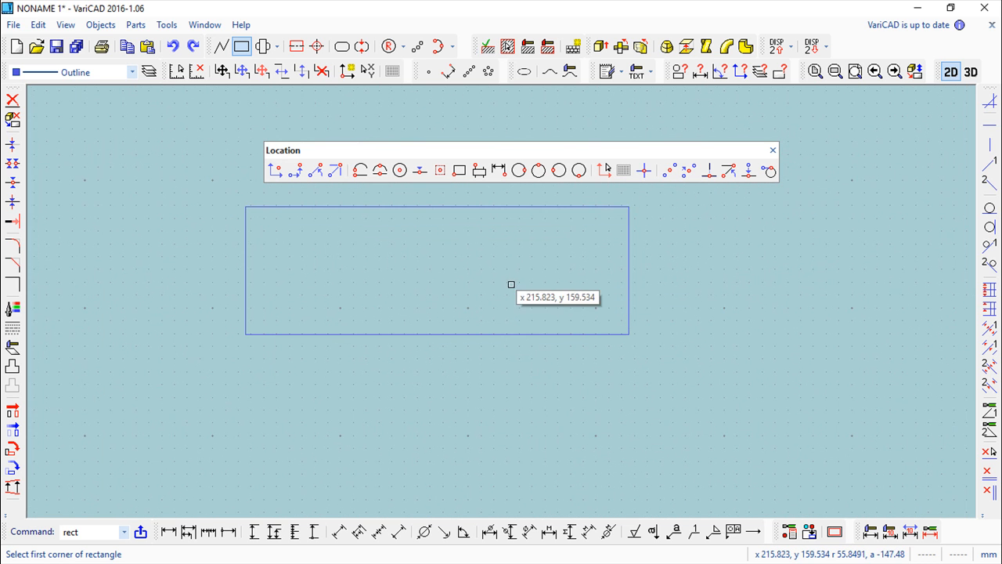
- Draw a vertical line joining the midpoints of the rectangle's long sides, and a horizontal line from its midpoint to the right side
click(221, 46)
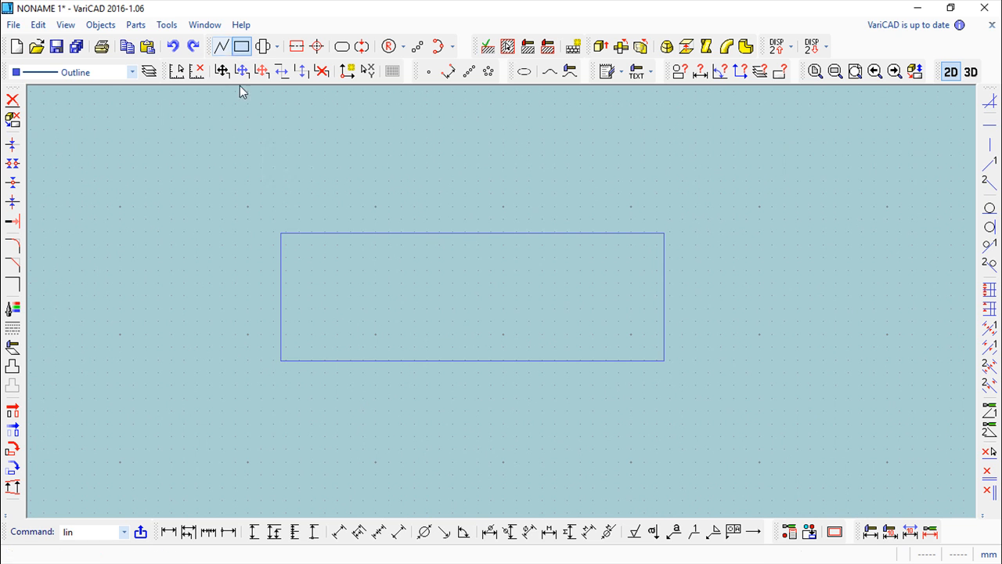
click(470, 236)
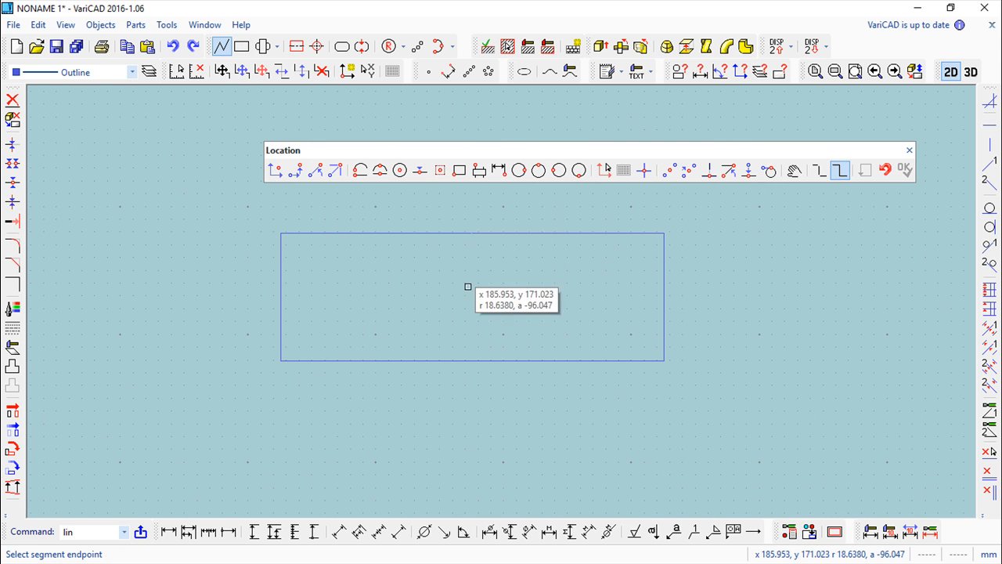
click(473, 359)
right_click(481, 405)
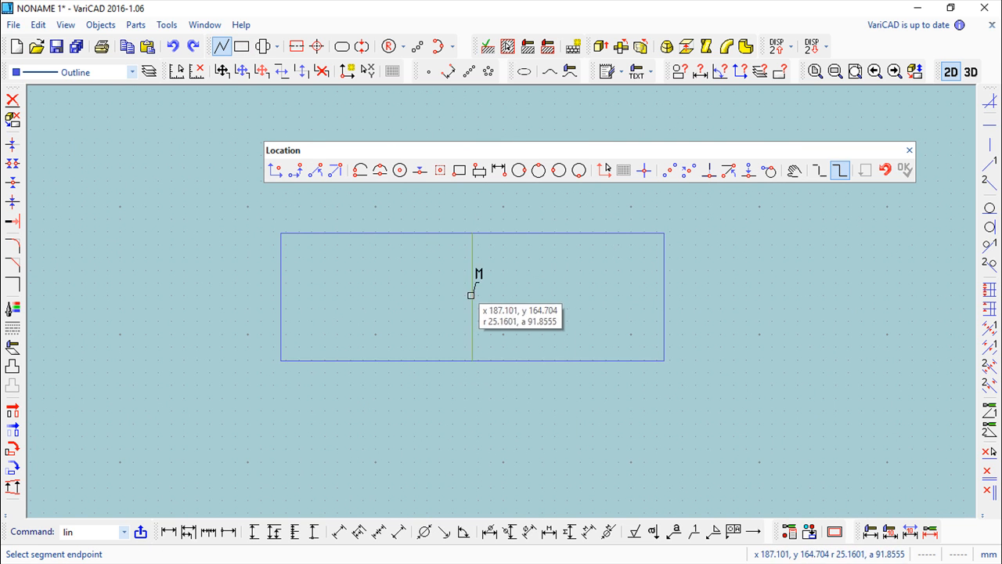
click(663, 295)
right_click(701, 295)
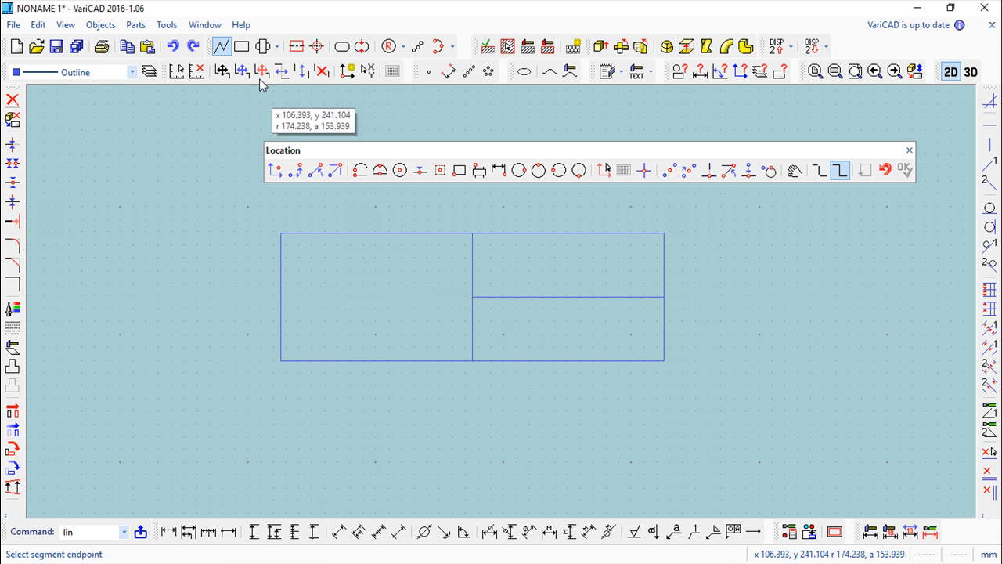
- Draw a line from the midpoint of the inner horizontal line perpendicular to the rectangle's bottom edge
click(567, 296)
click(749, 170)
click(570, 360)
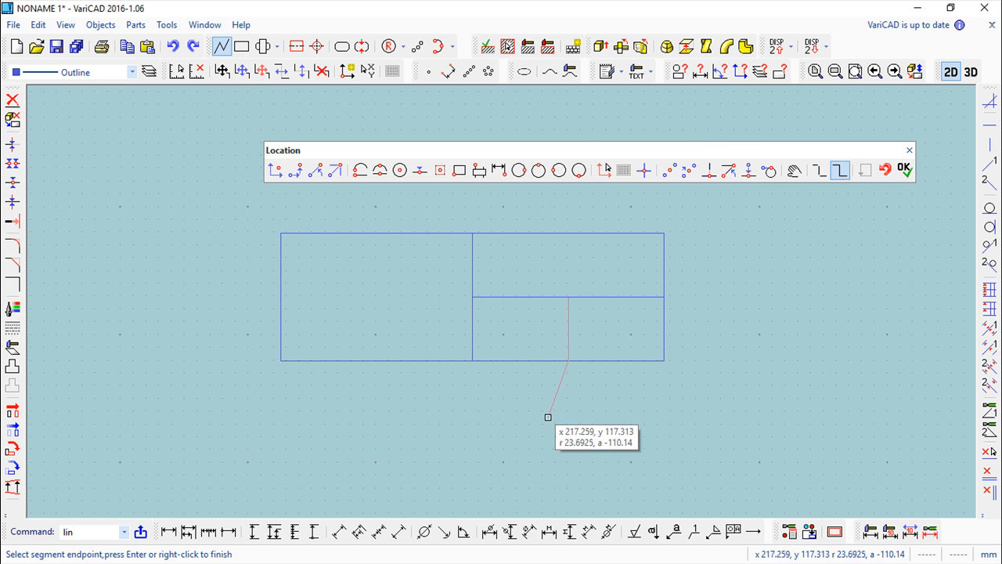
right_click(505, 430)
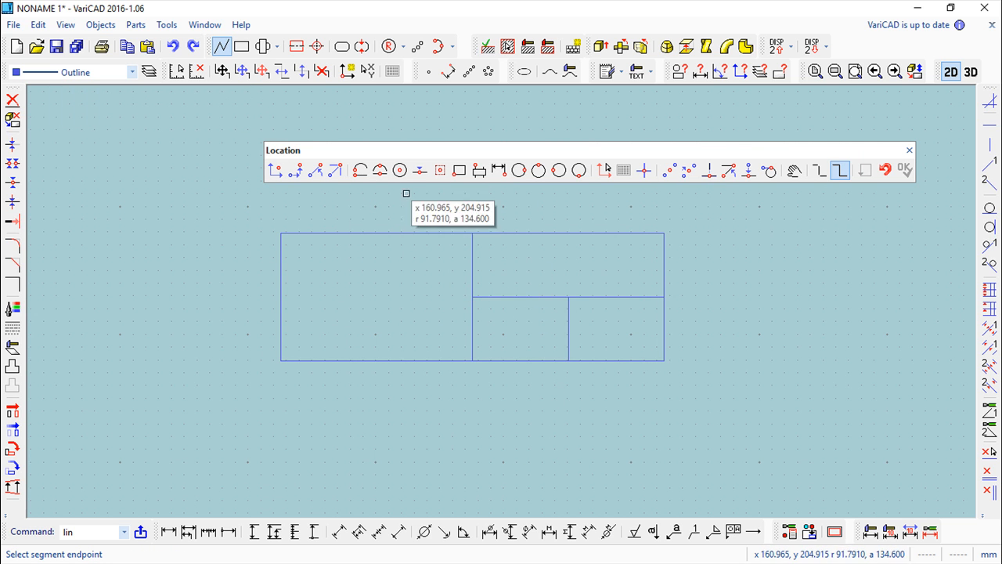
- Draw a line from halfway between the top-left corner and the central divider's top end, perpendicular to the rectangle's bottom edge
click(669, 170)
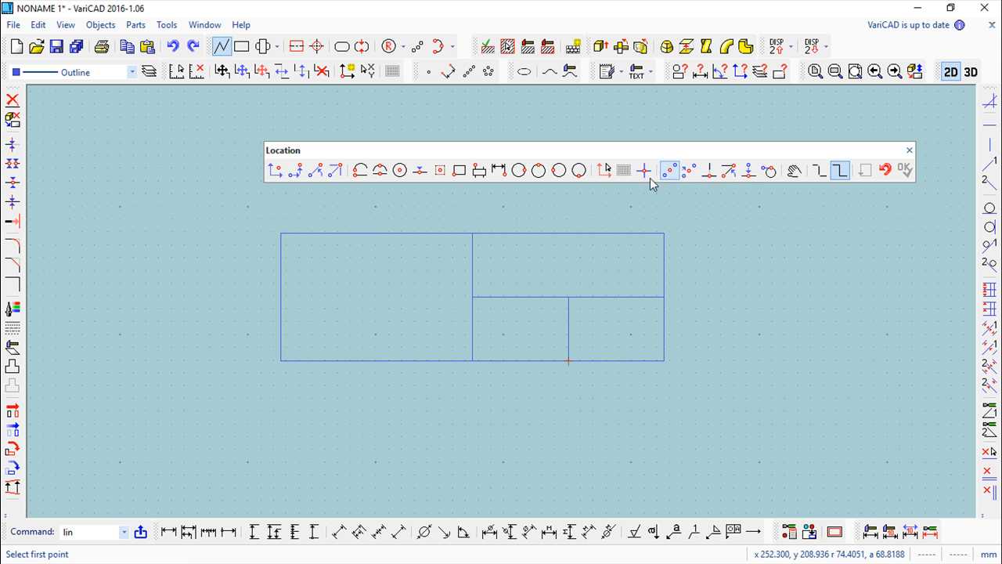
click(475, 232)
click(280, 234)
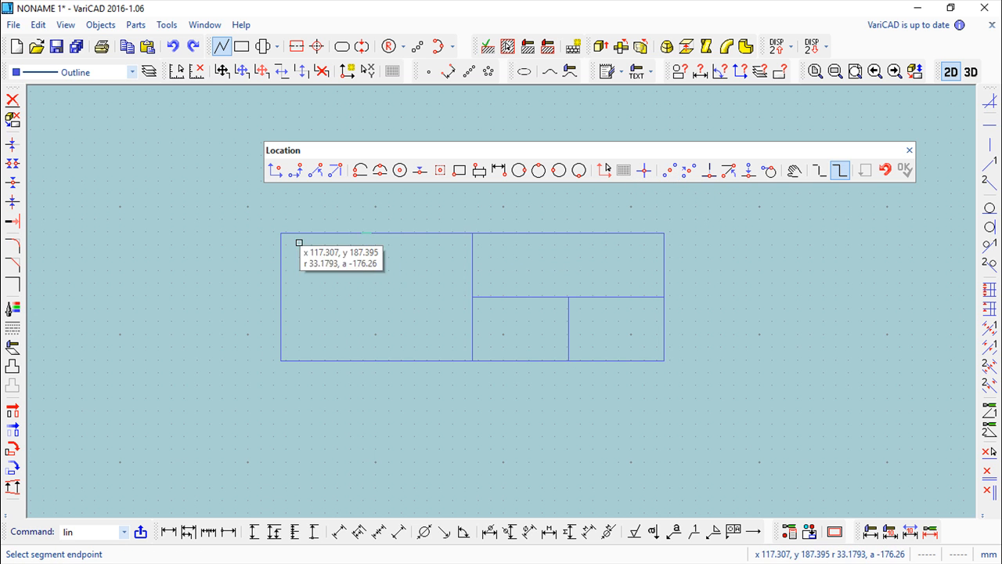
click(748, 170)
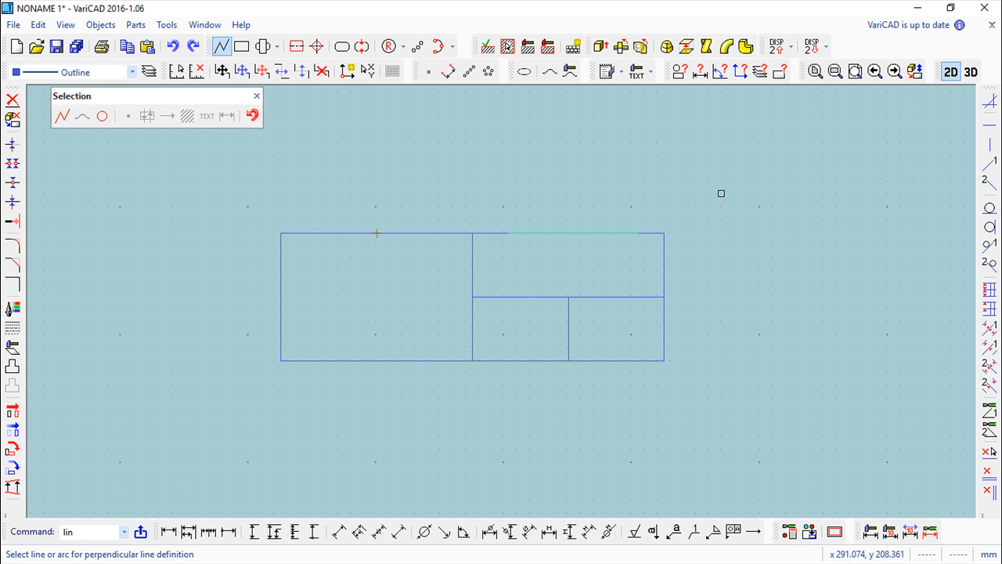
click(380, 361)
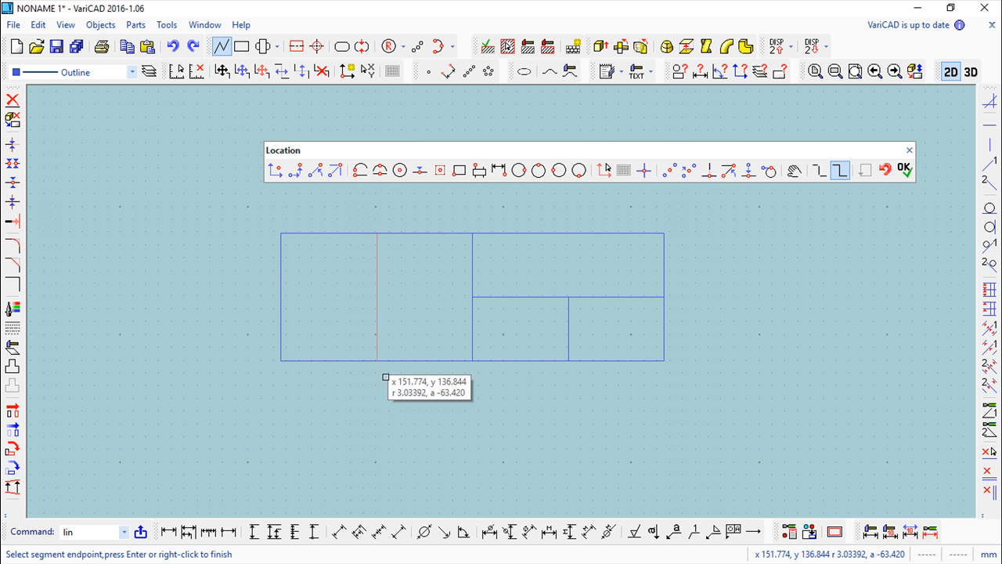
click(909, 150)
- Save the drawing on the desktop as a VariCAD file (*.dwb) named cadsoft
scroll(745, 268, up, 1)
scroll(742, 262, up, 1)
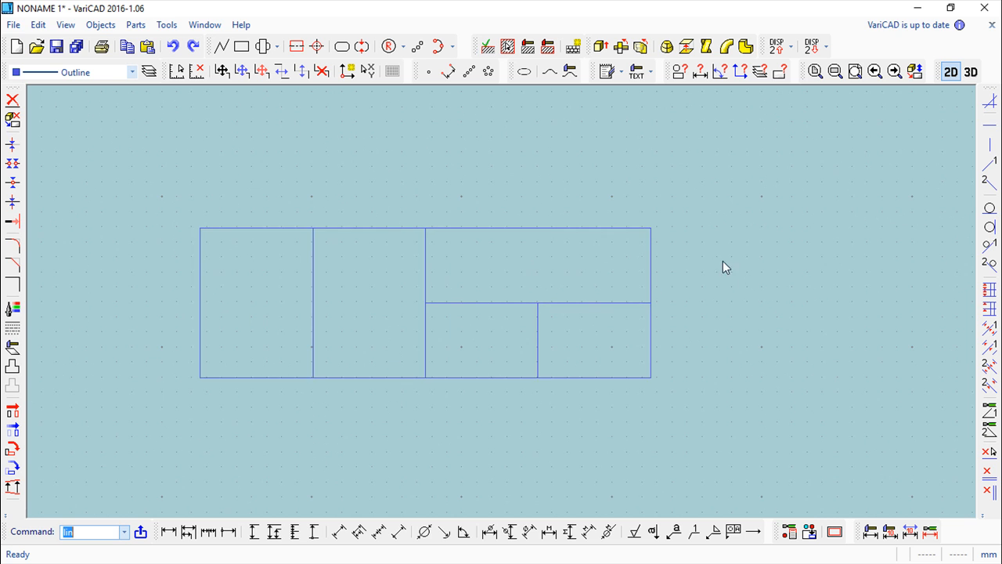
middle_drag(711, 265, 755, 251)
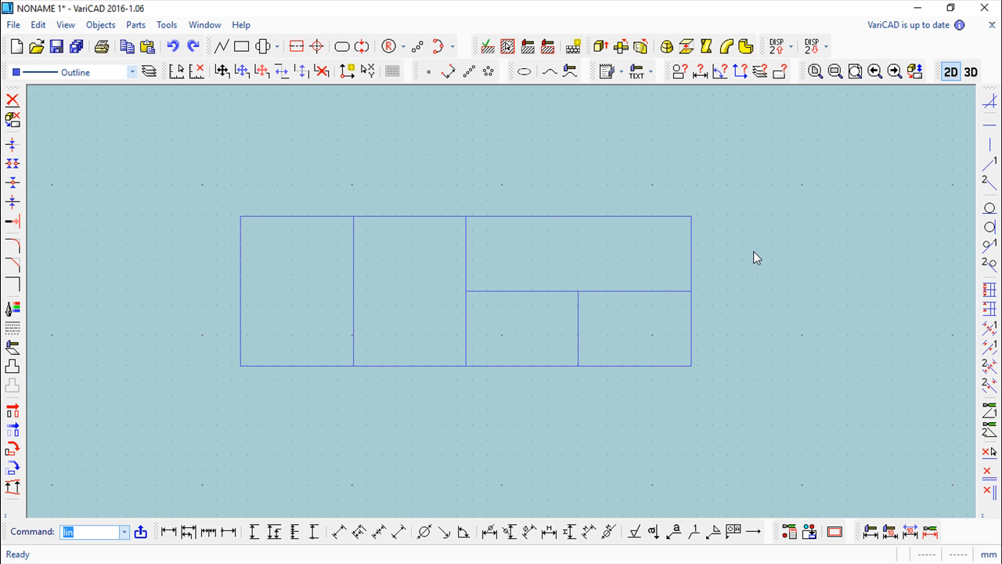
click(14, 24)
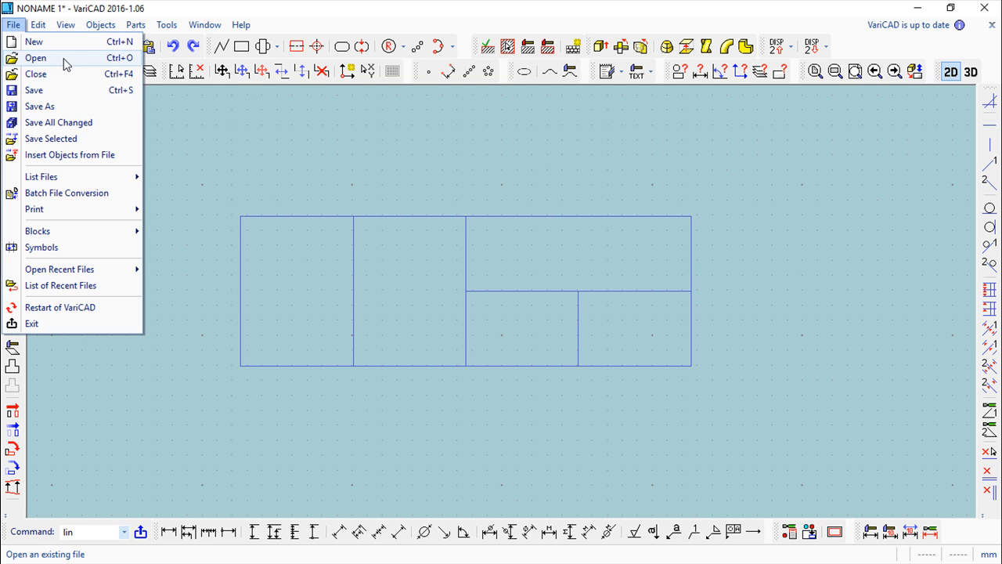
click(43, 107)
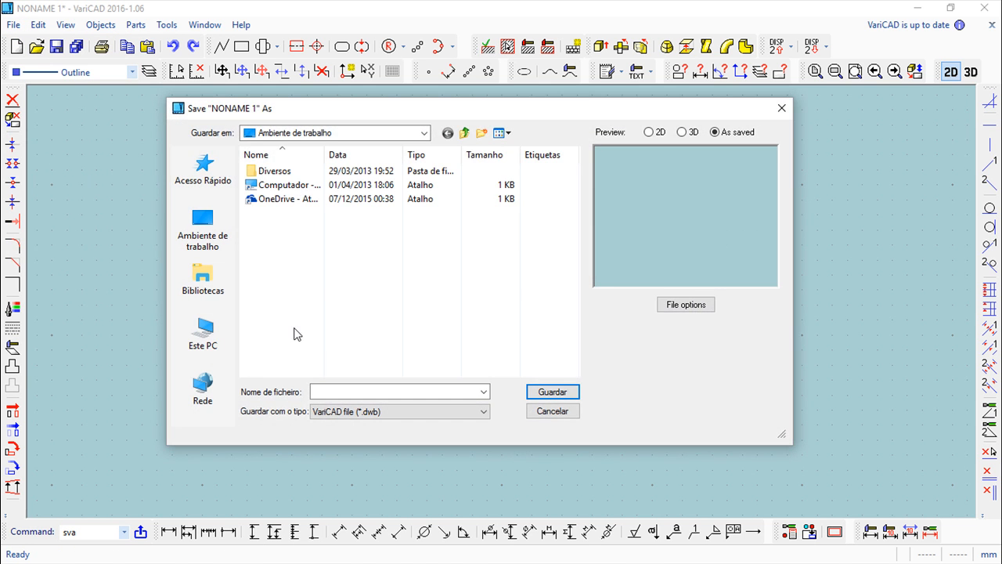
click(328, 391)
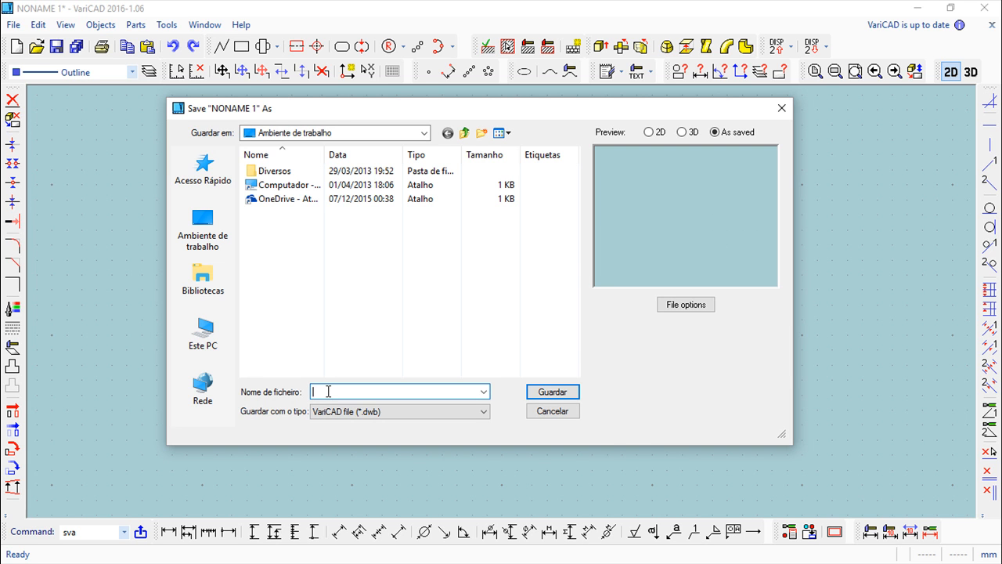
text(cadsoft)
click(553, 393)
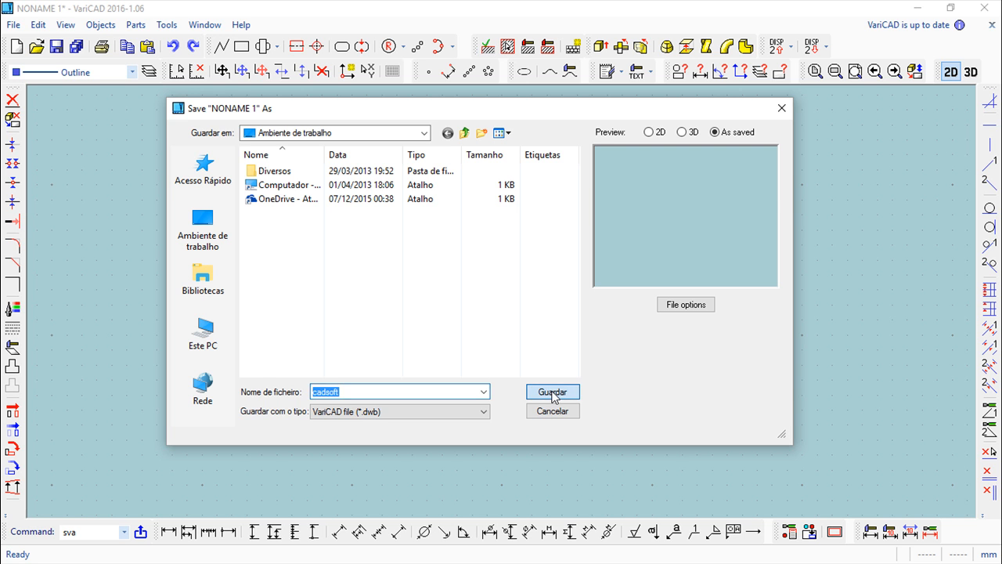
scroll(503, 417, up, 1)
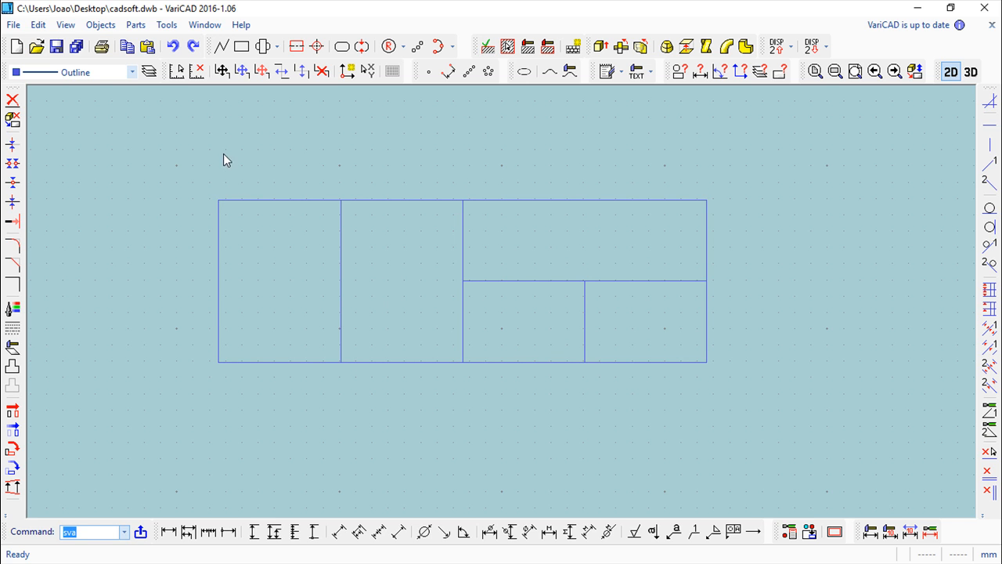
click(101, 26)
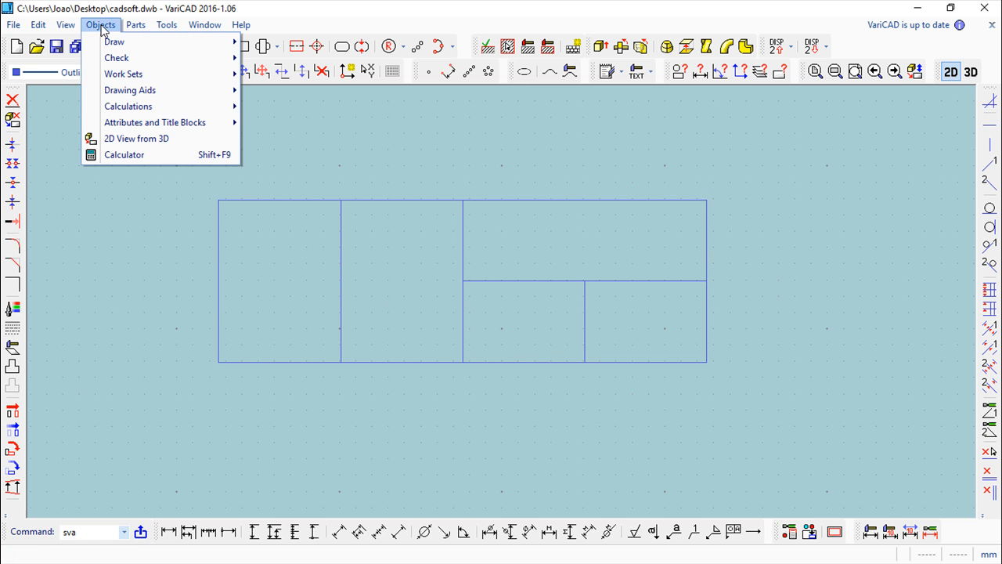
mouse_move(204, 24)
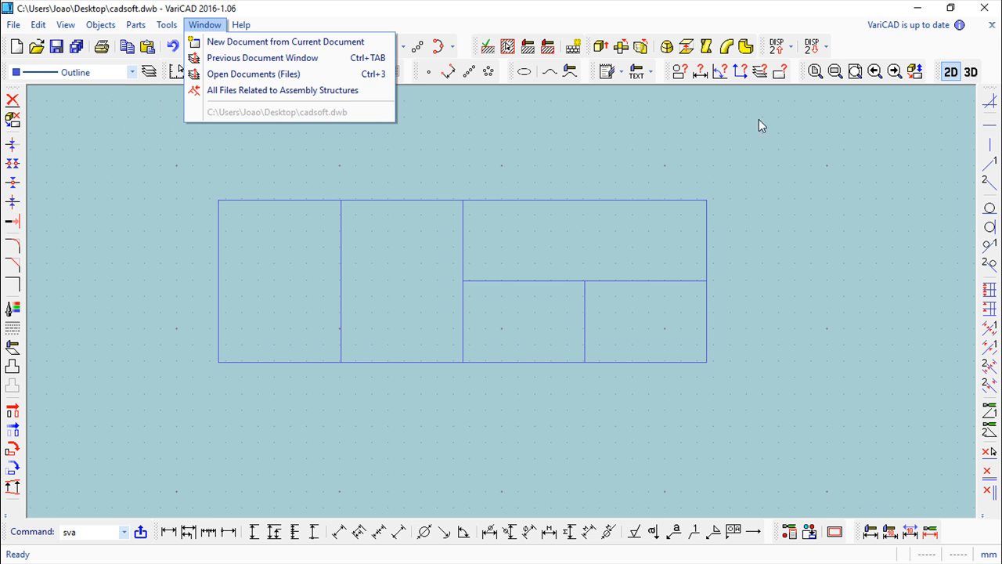
click(971, 72)
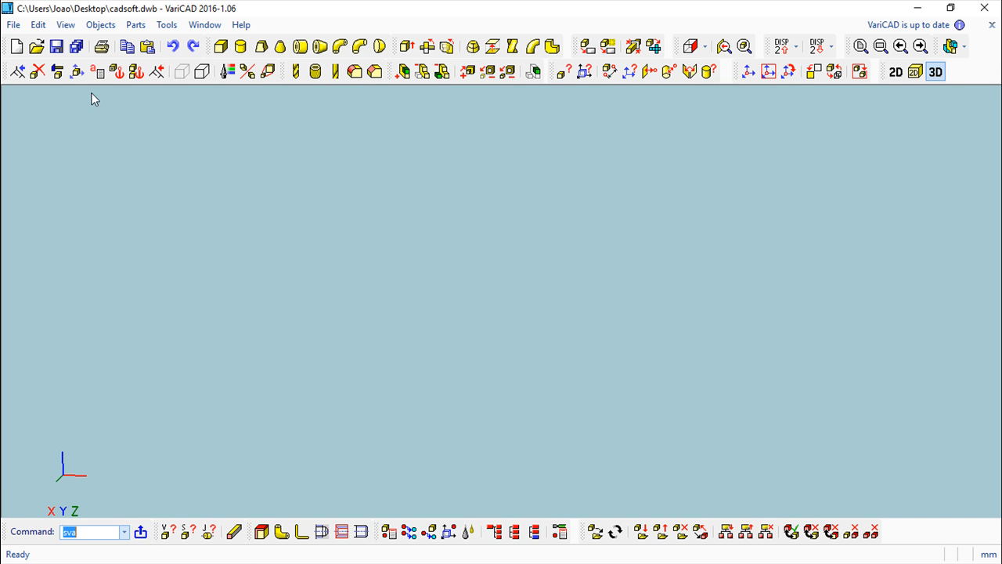
click(895, 72)
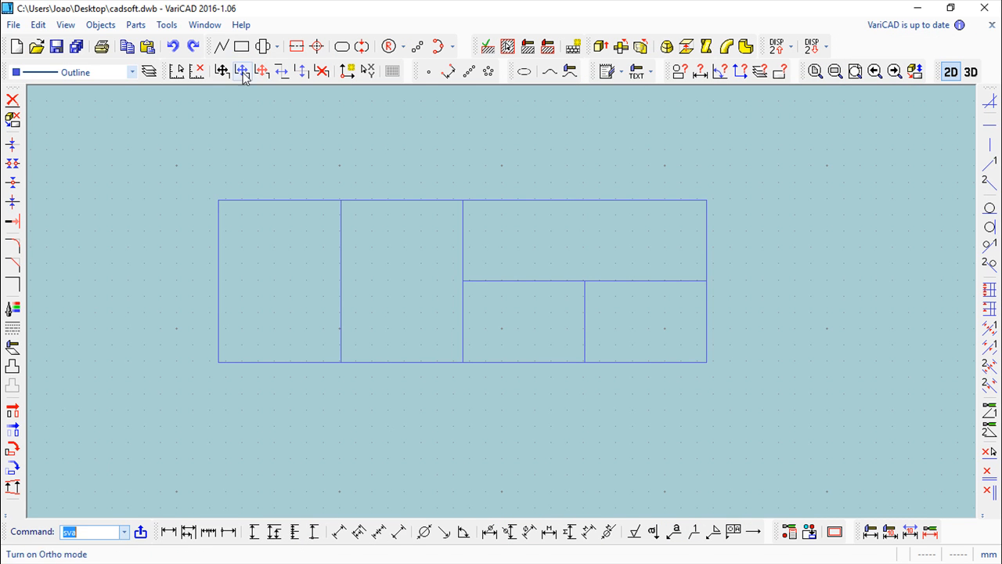
- Open the BOM, attributes and title blocks settings and look over the attribute list
click(100, 24)
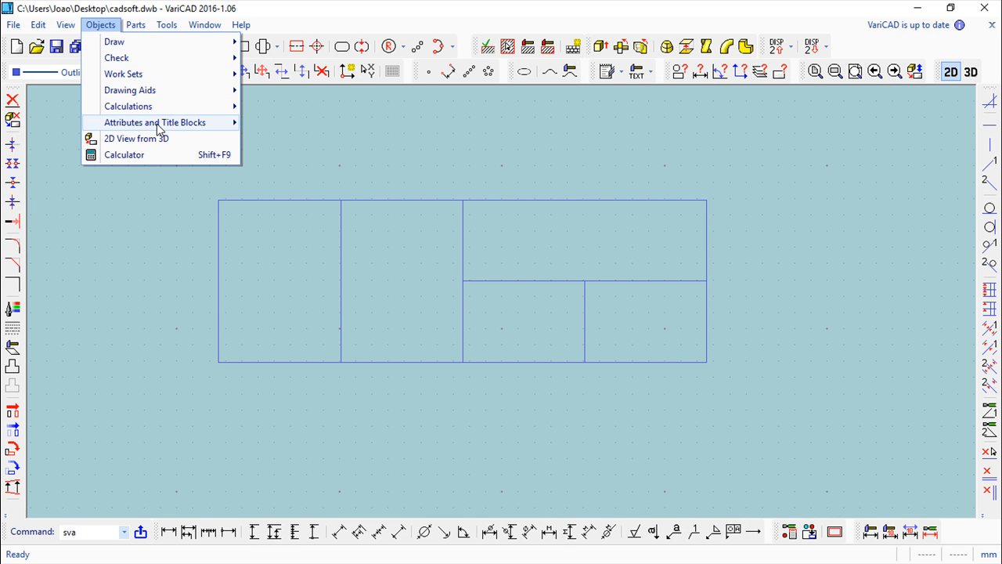
mouse_move(157, 126)
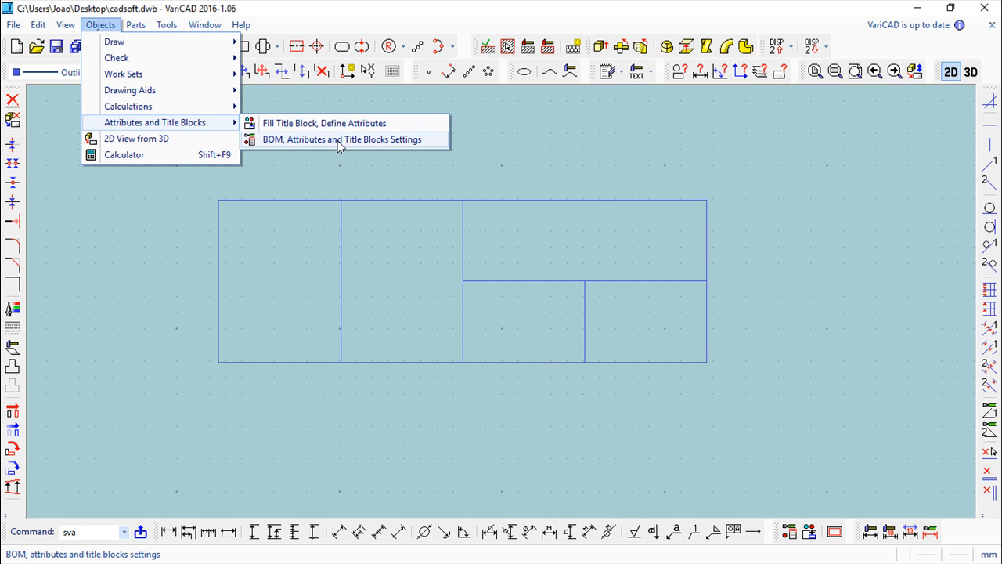
click(282, 143)
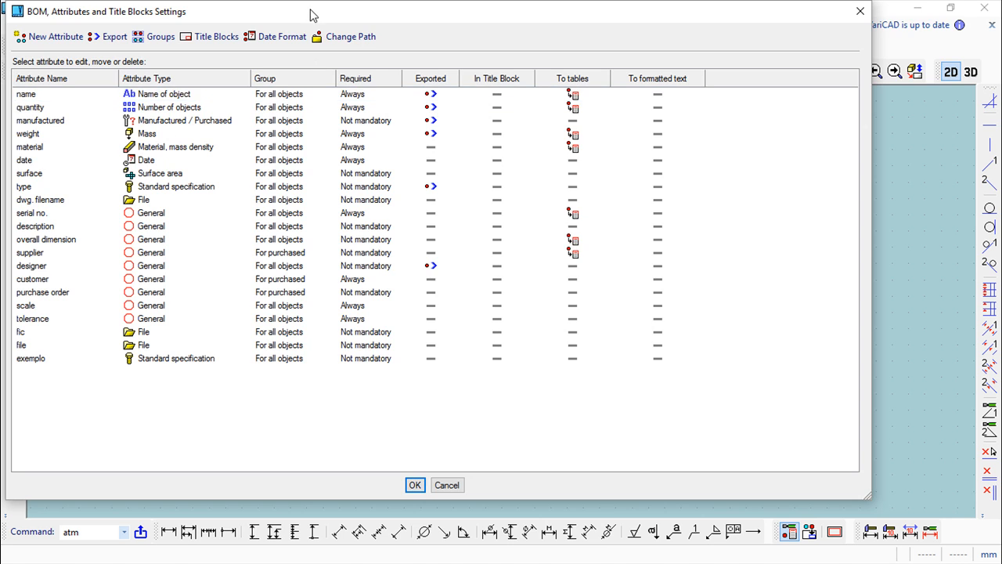
drag(313, 15, 396, 31)
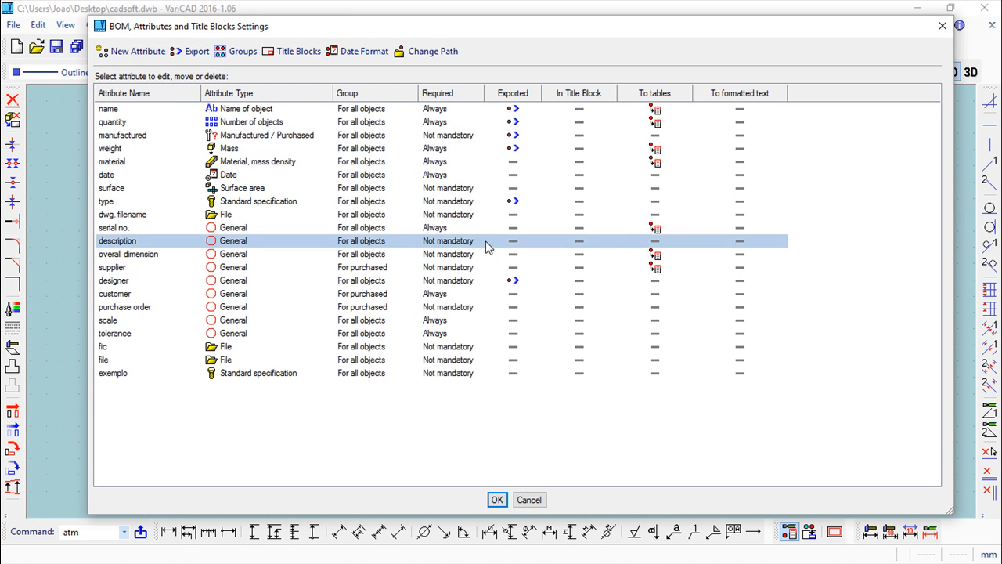
click(590, 256)
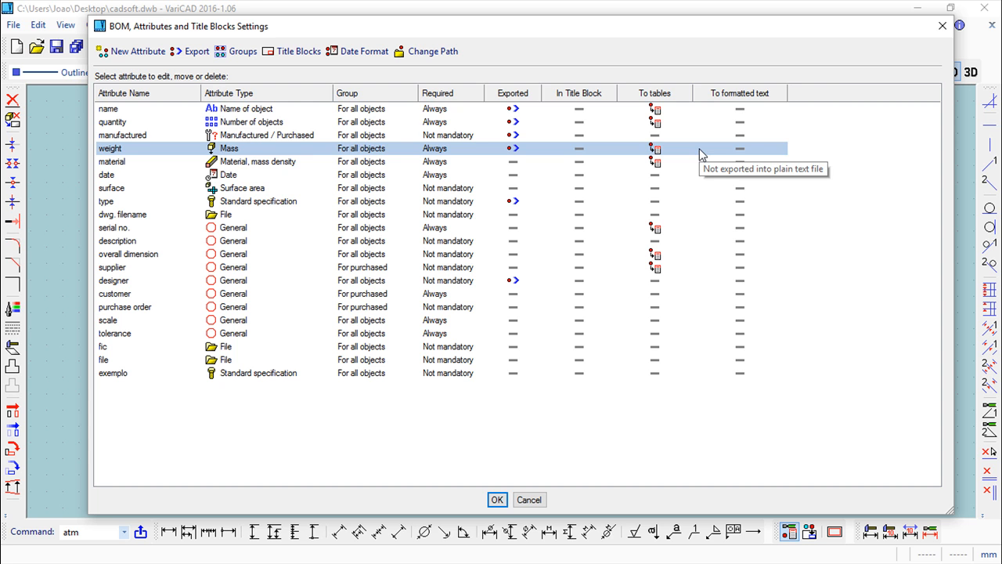
- Create a new title block named cadsoft_example in the title blocks settings
click(287, 52)
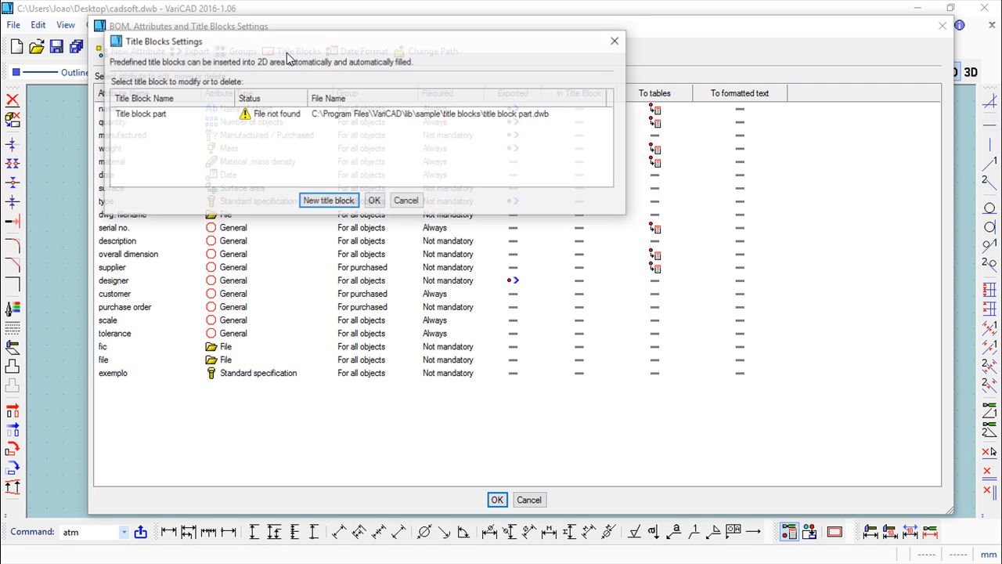
drag(286, 44, 367, 132)
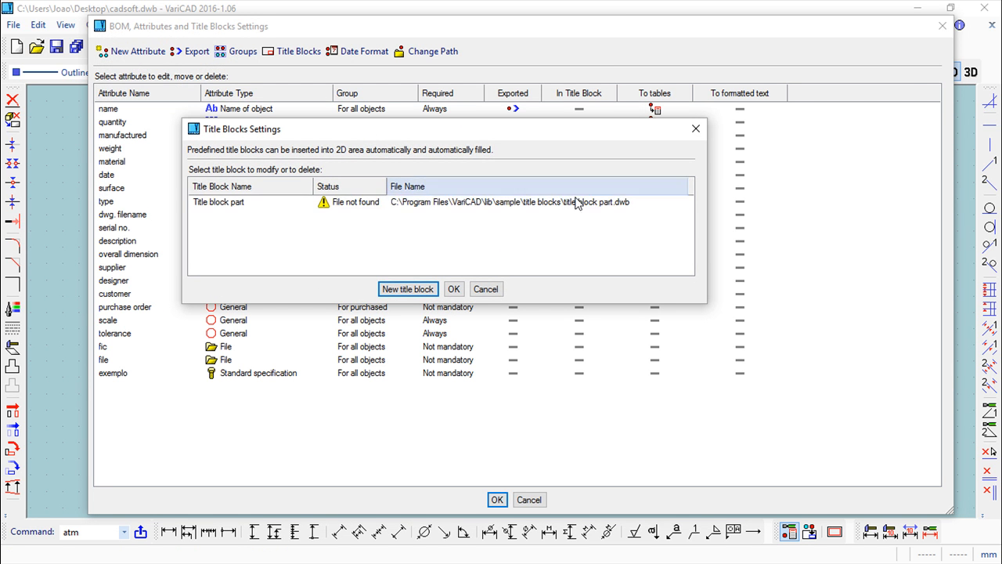
click(414, 202)
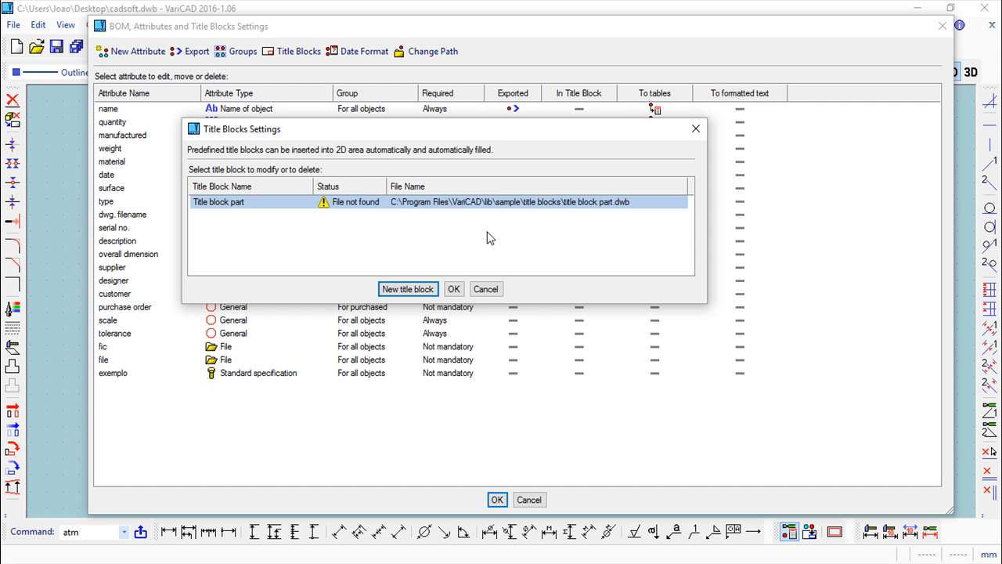
click(407, 289)
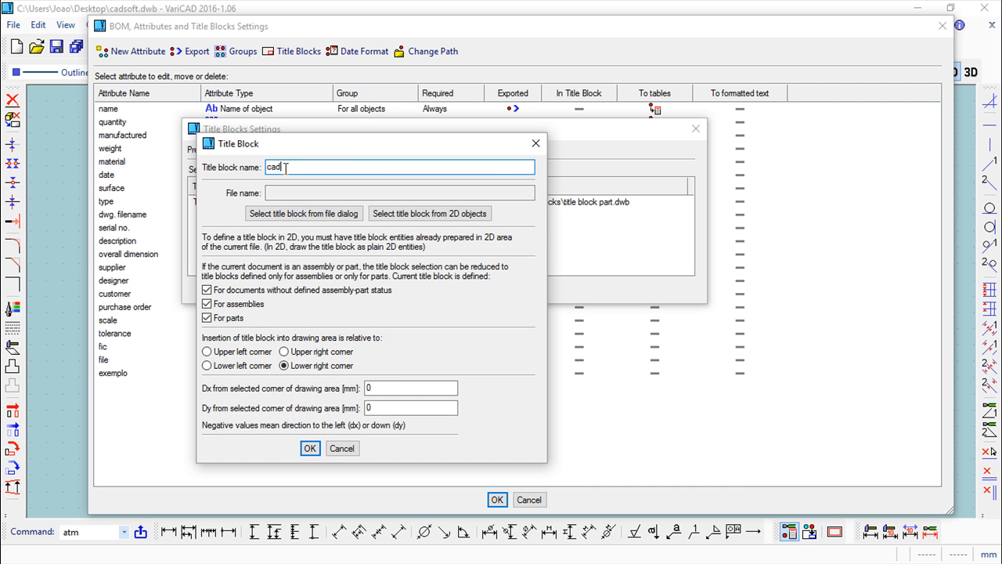
text(cadsoft_example)
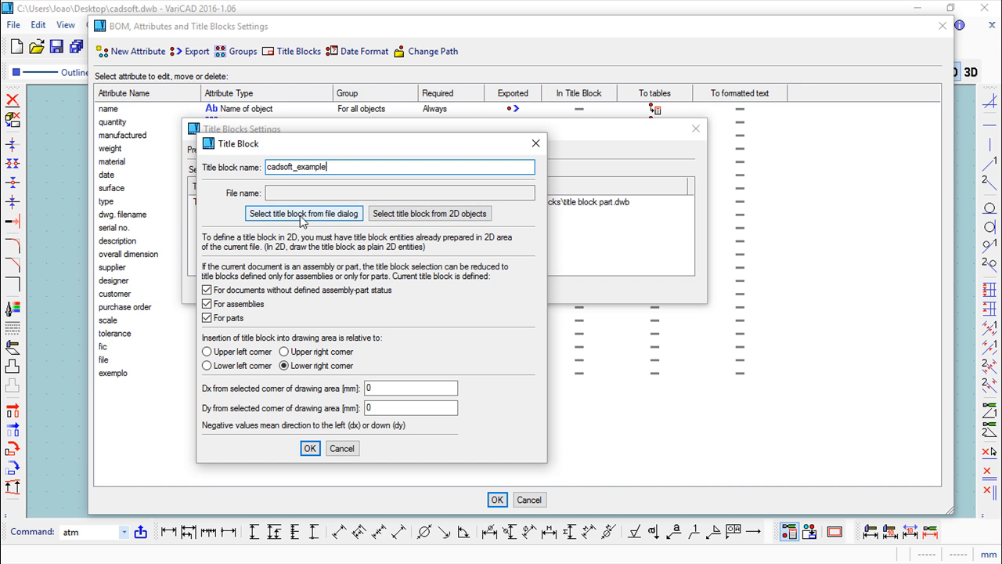
- Define the title block from the whole drawn 2D layout, using the rectangle's lower right corner as its insertion point
click(460, 219)
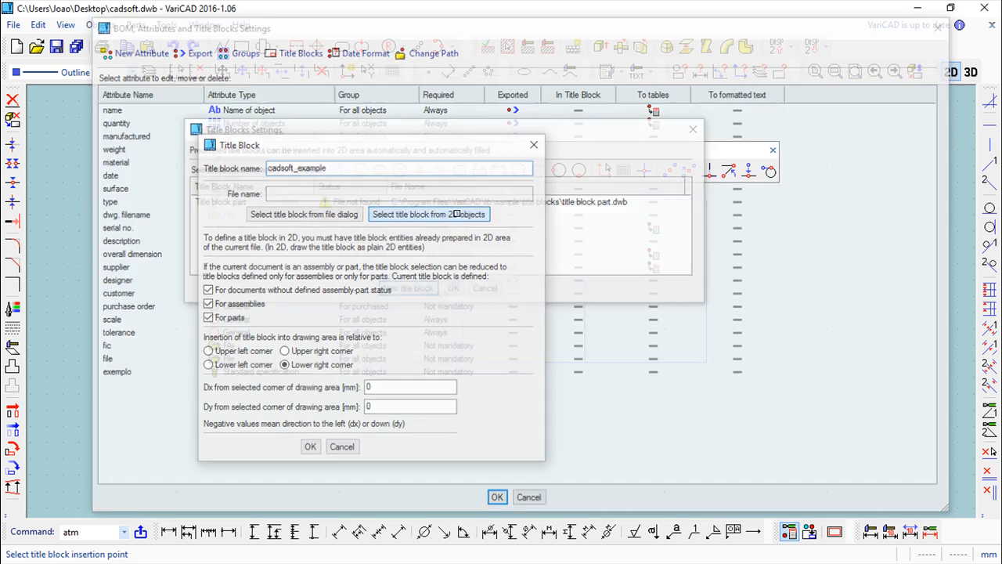
click(707, 362)
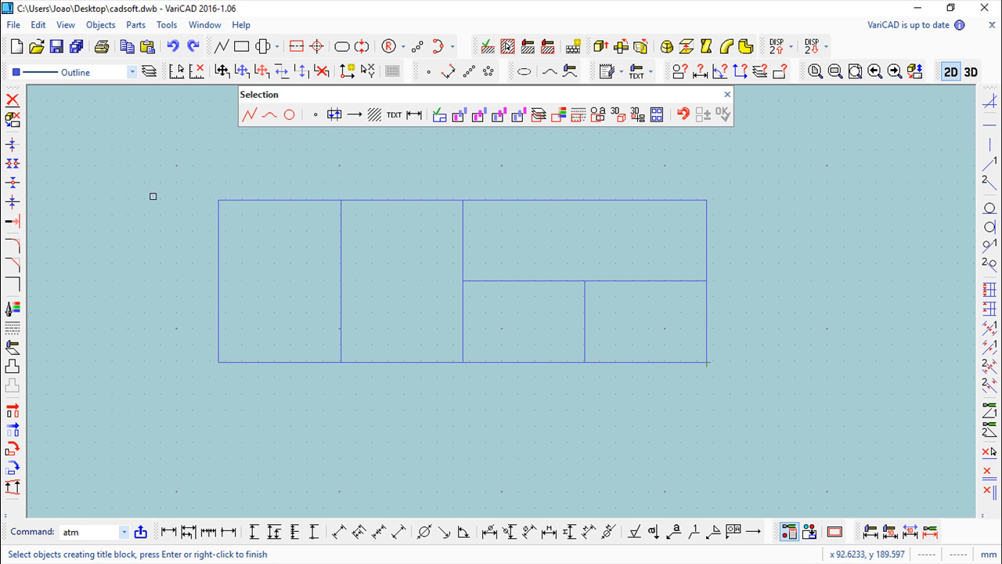
click(158, 160)
click(739, 431)
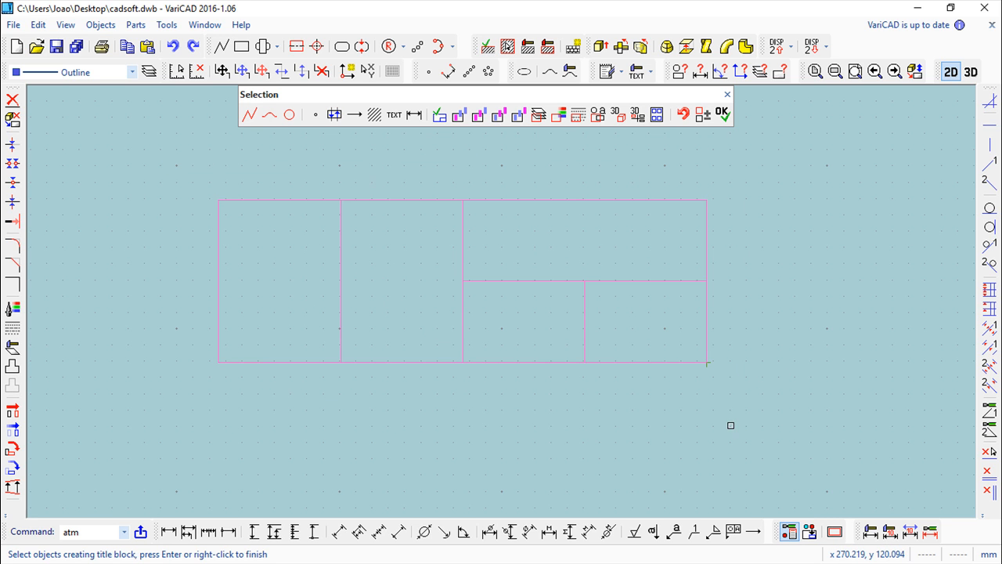
click(722, 115)
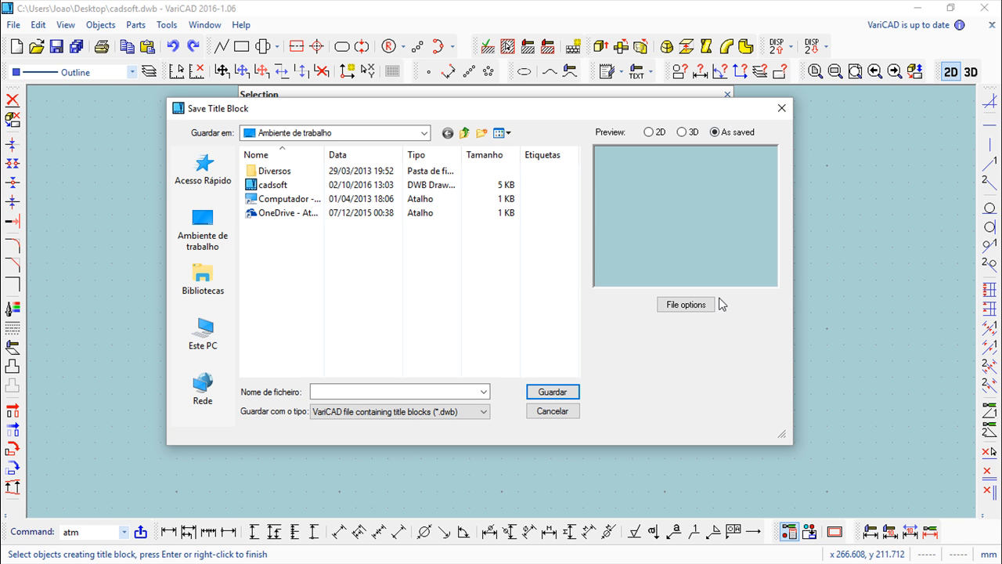
- Try to save the title block over the existing desktop file cadsoft
click(270, 186)
click(552, 392)
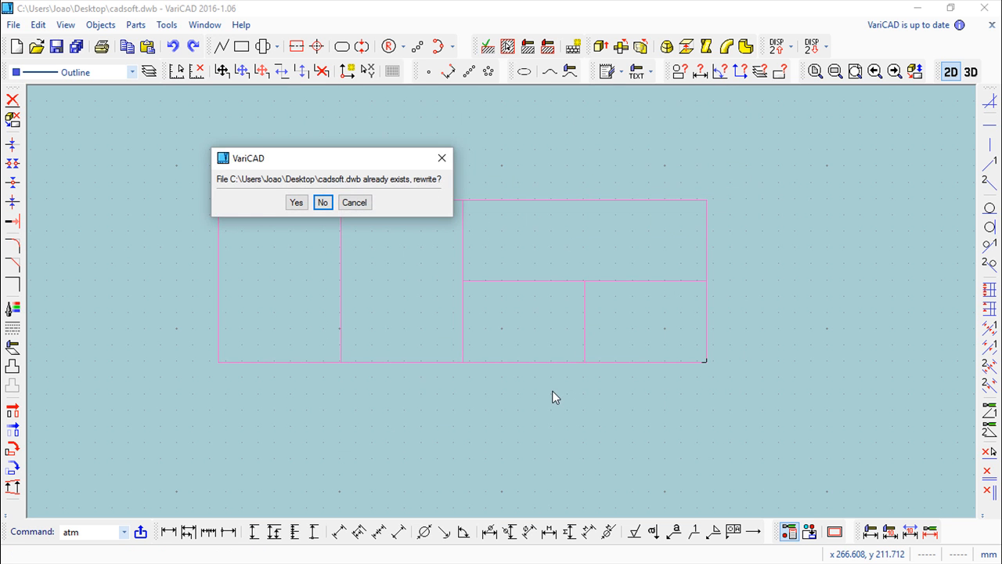
click(296, 202)
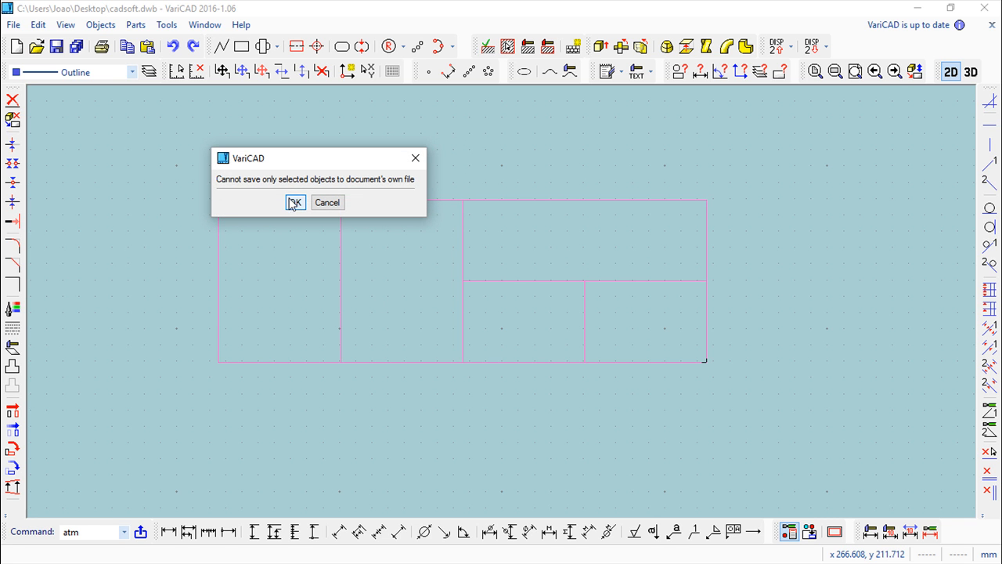
click(294, 202)
- Save the title block on the desktop under the file name cadsoft_a
click(338, 392)
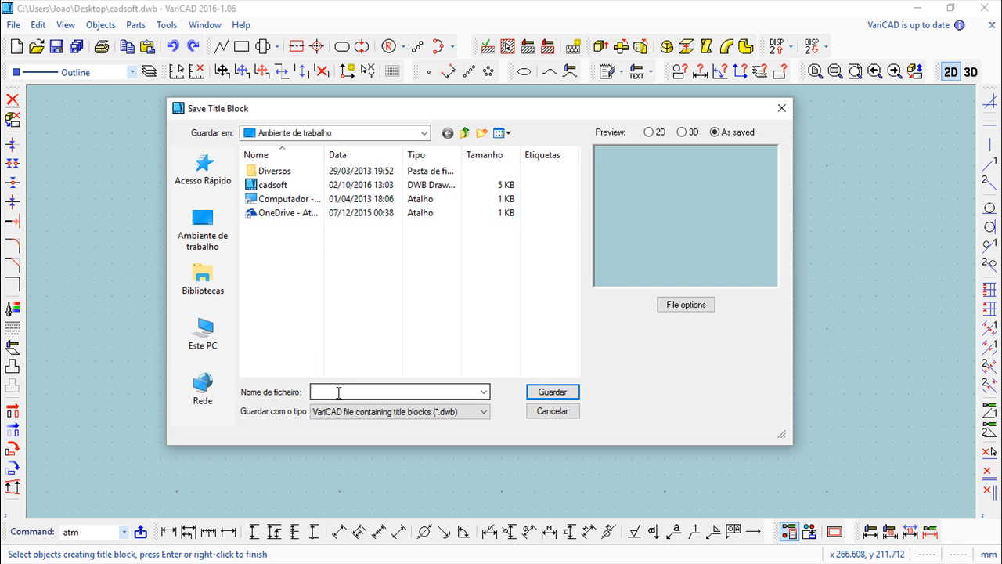
text(cadsoft)
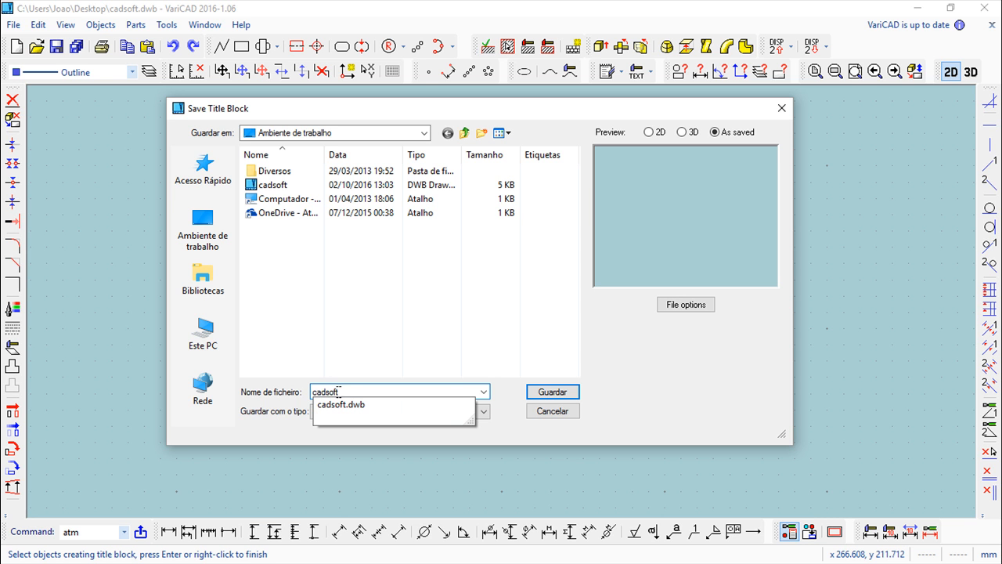
text(_a)
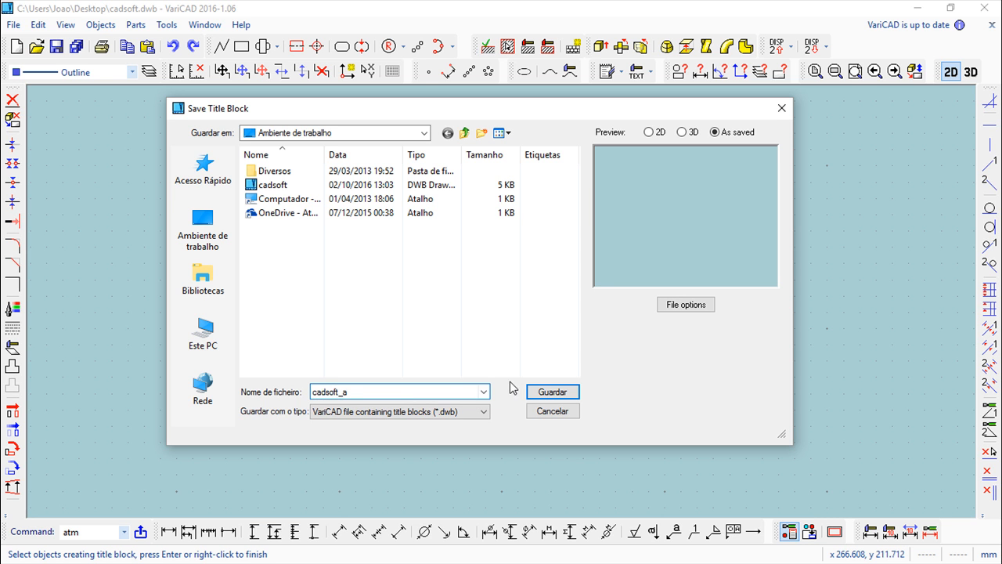
click(548, 391)
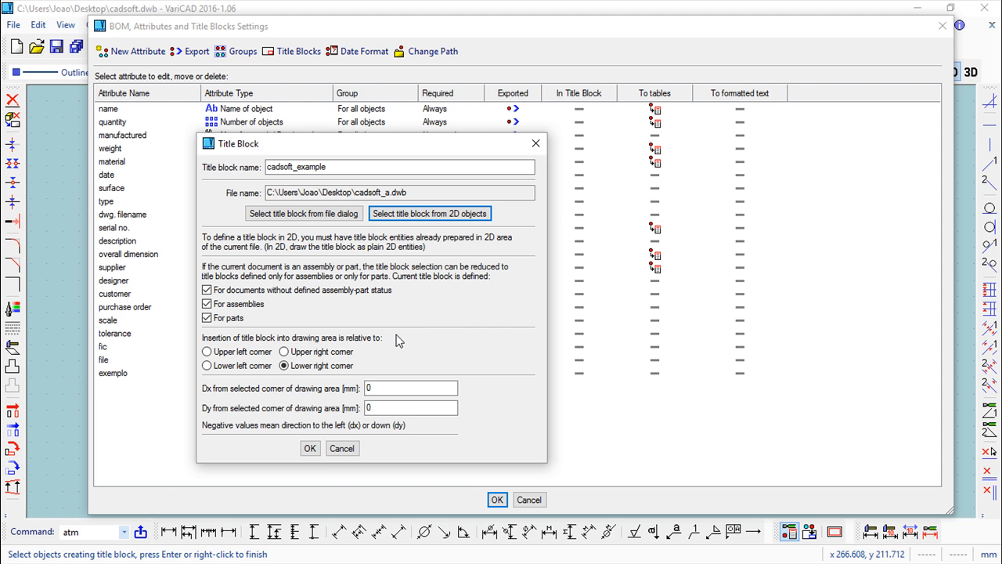
- Set the title block's offsets from the drawing area's lower right corner to Dx -5 mm and Dy 5 mm and accept the title block settings
double_click(378, 389)
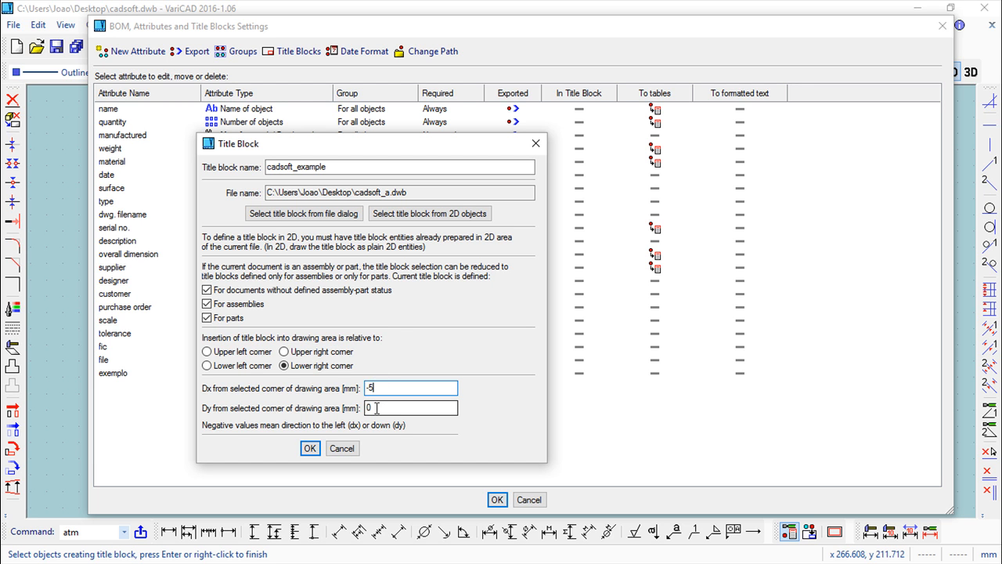
double_click(367, 408)
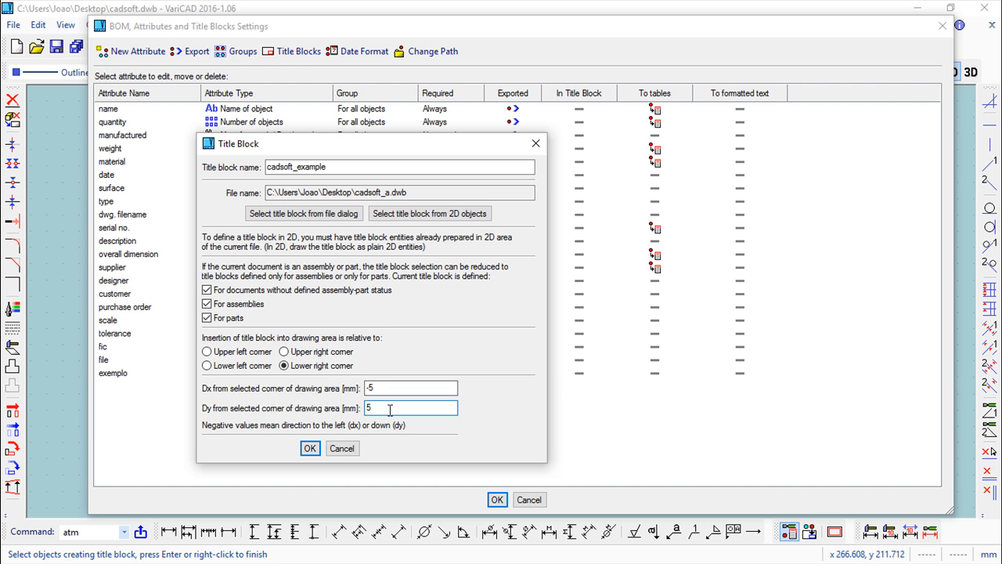
click(310, 448)
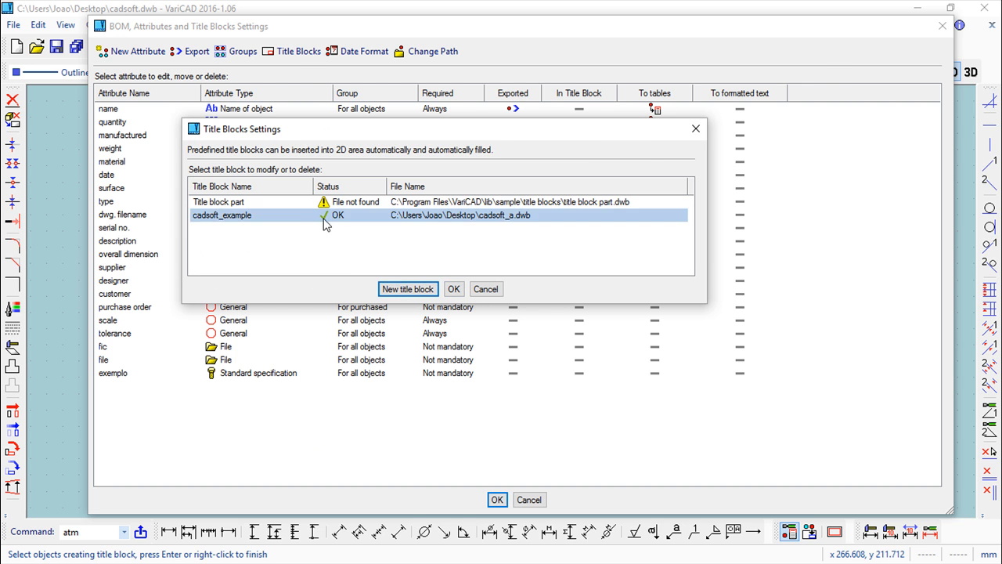
click(454, 289)
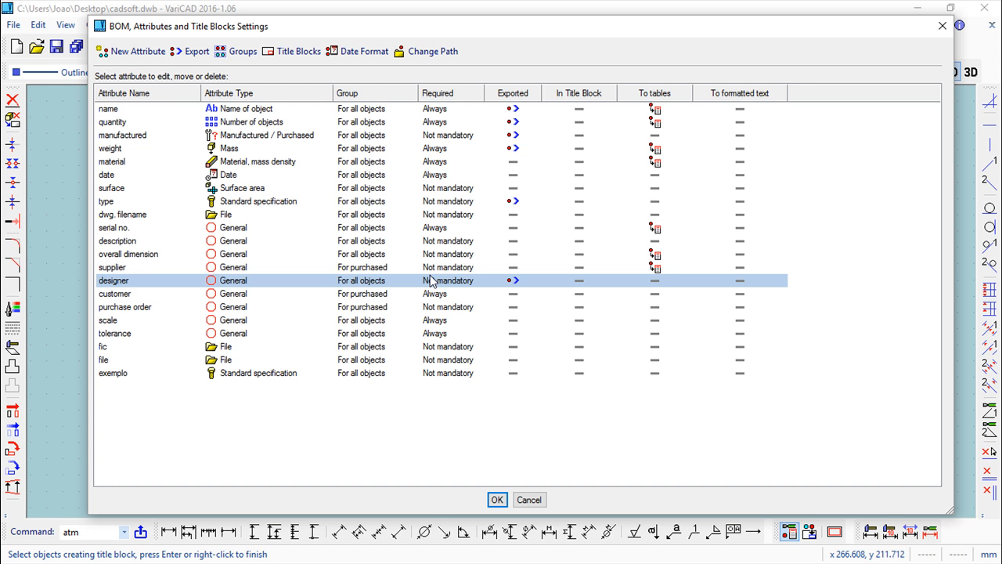
click(468, 215)
click(338, 190)
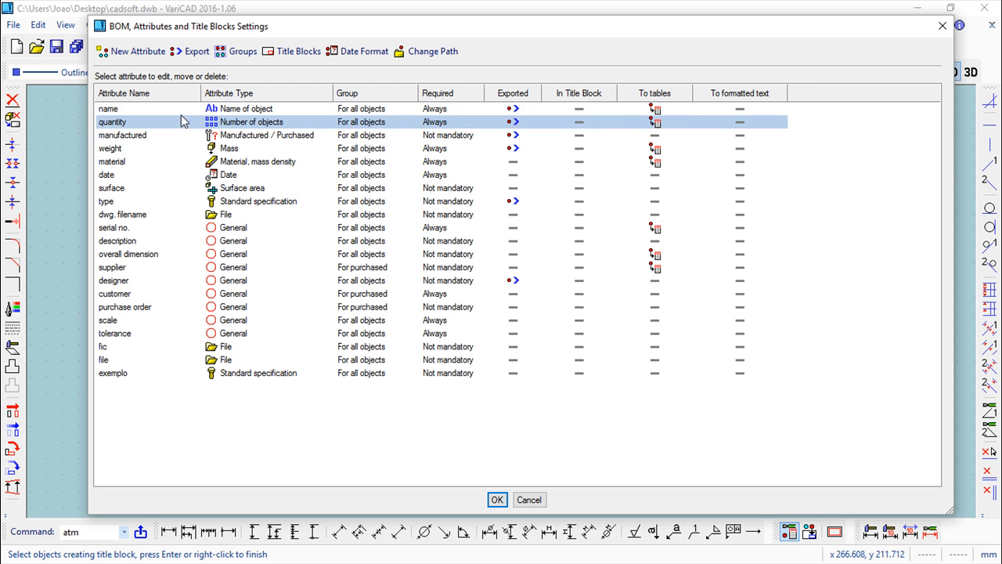
- Edit the name attribute so that its value is displayed in the cadsoft_example title block
right_click(484, 109)
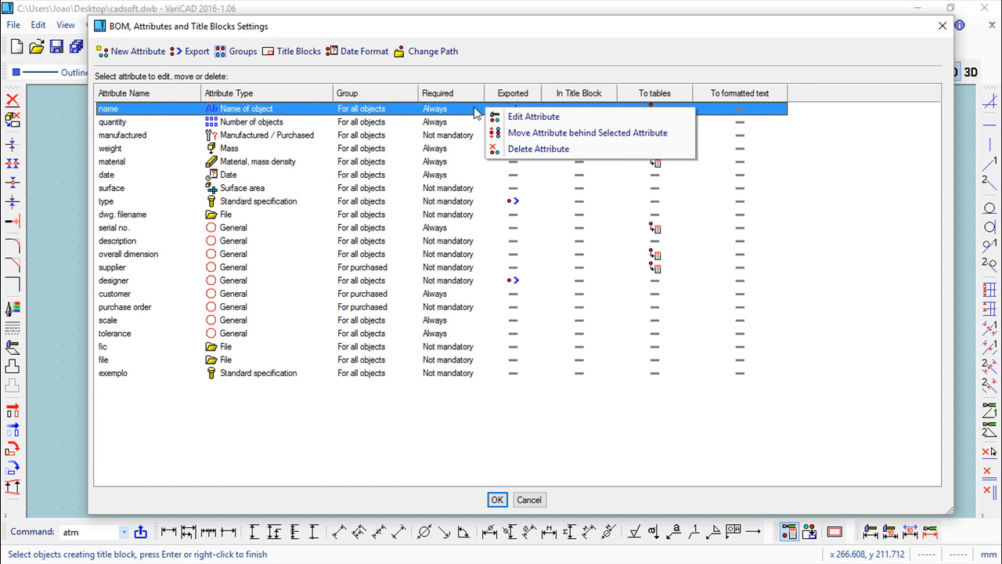
click(525, 117)
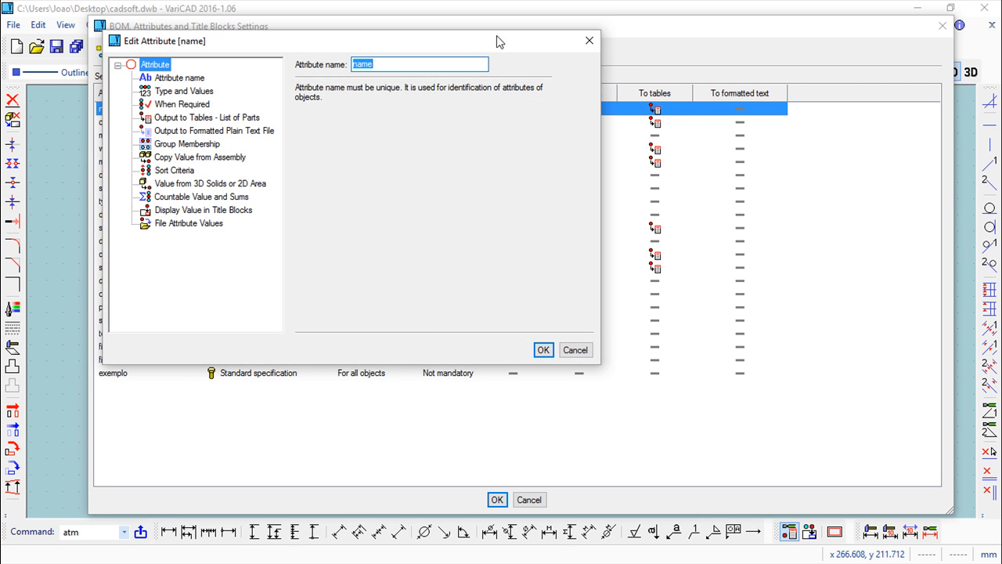
drag(480, 43, 612, 123)
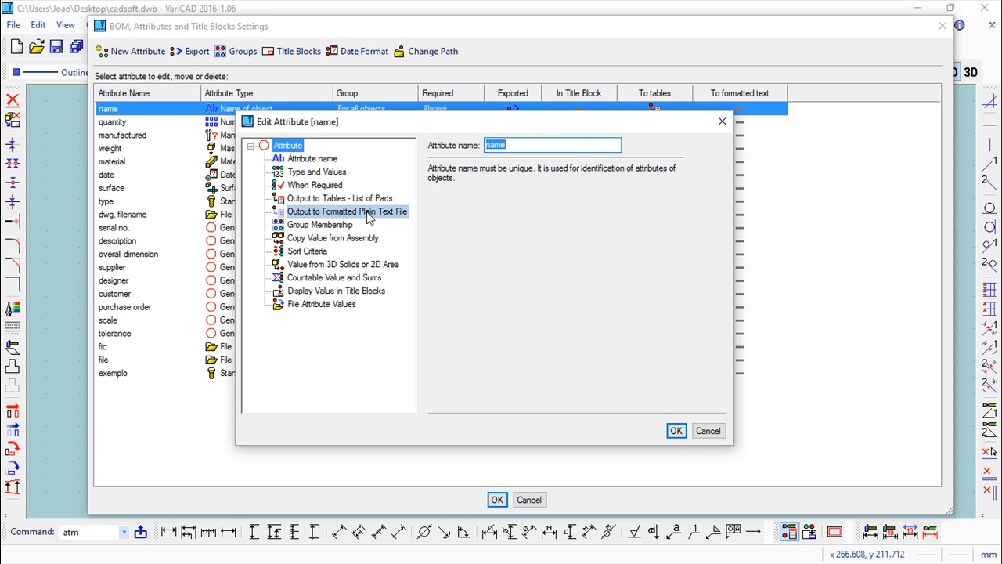
click(302, 293)
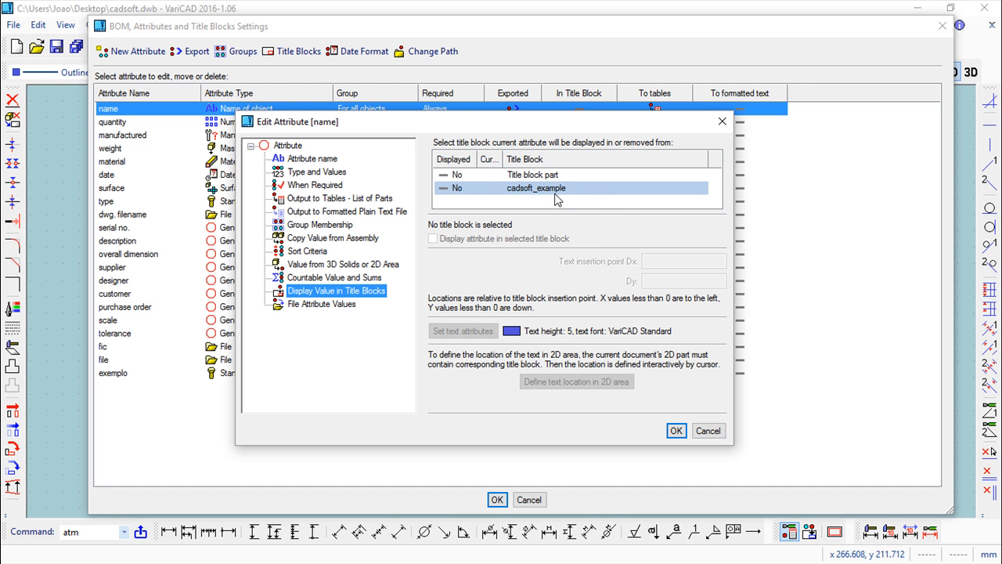
click(477, 190)
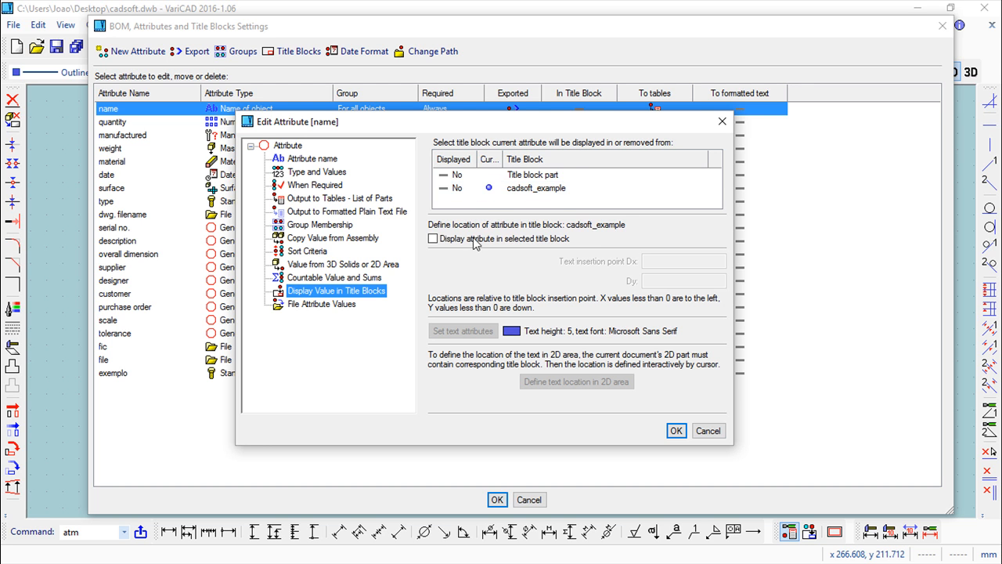
click(433, 239)
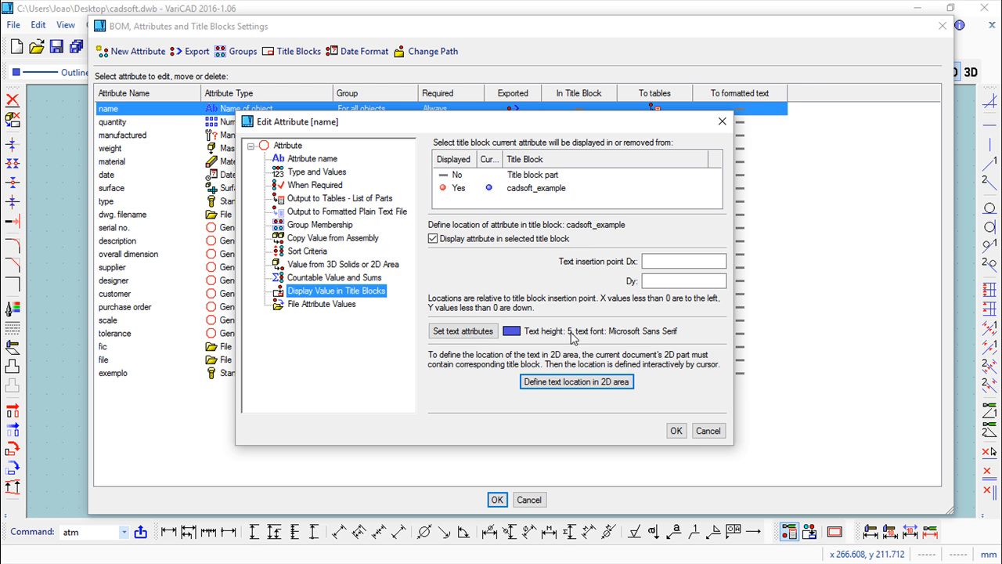
- Keep the text attributes and place the name text in the wide upper cell, about -71 mm, 34.5 mm from the rectangle's lower right corner
click(479, 335)
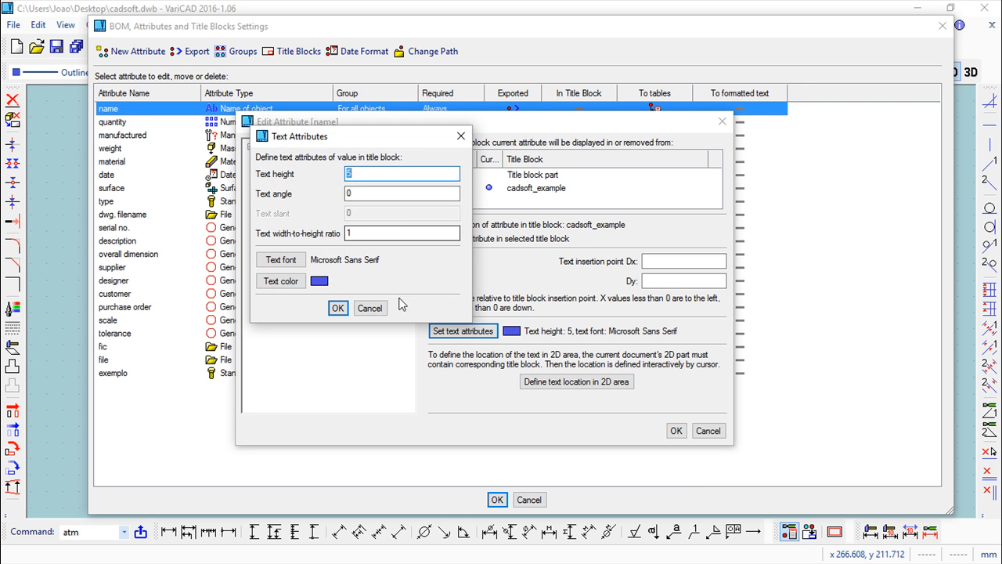
click(337, 307)
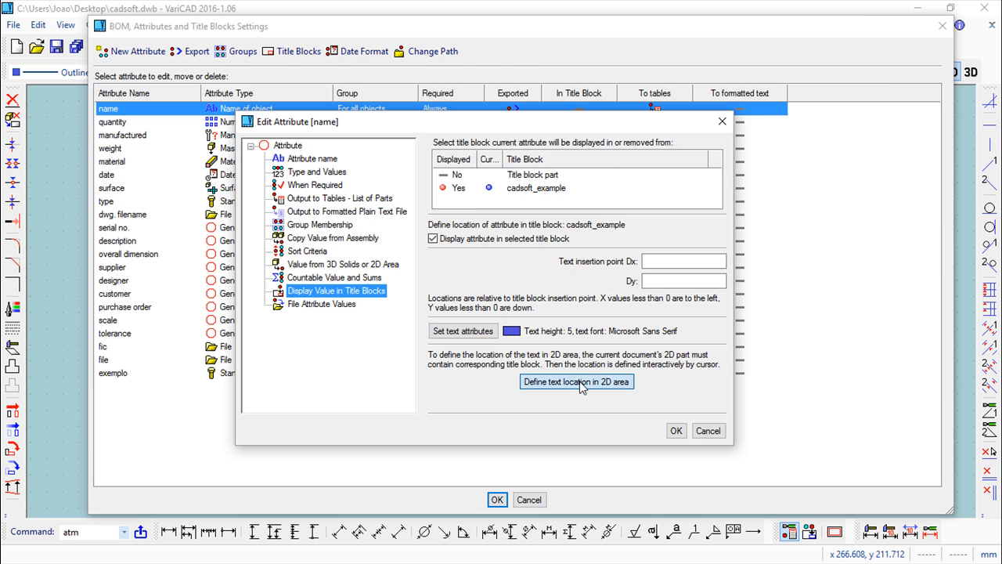
click(577, 382)
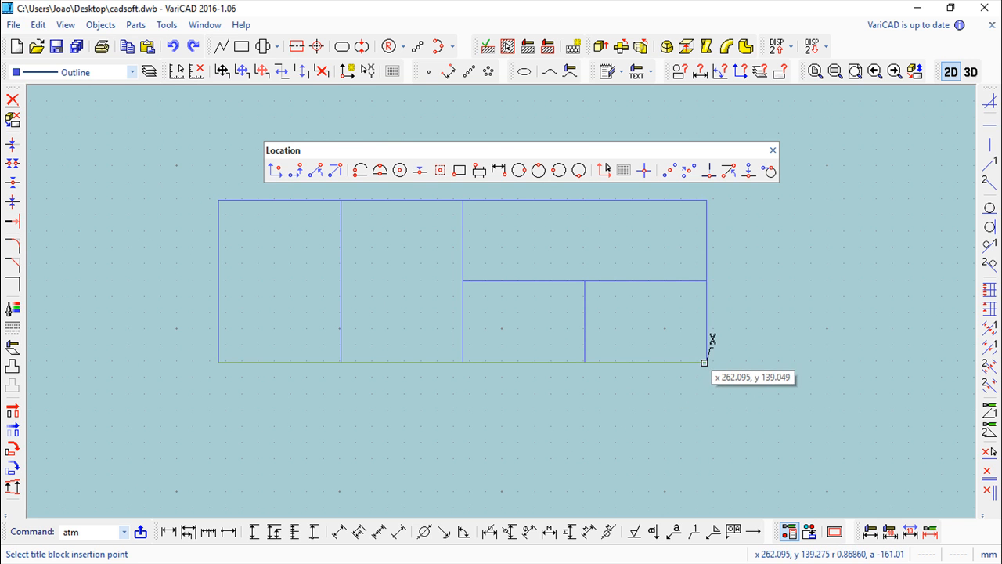
click(709, 341)
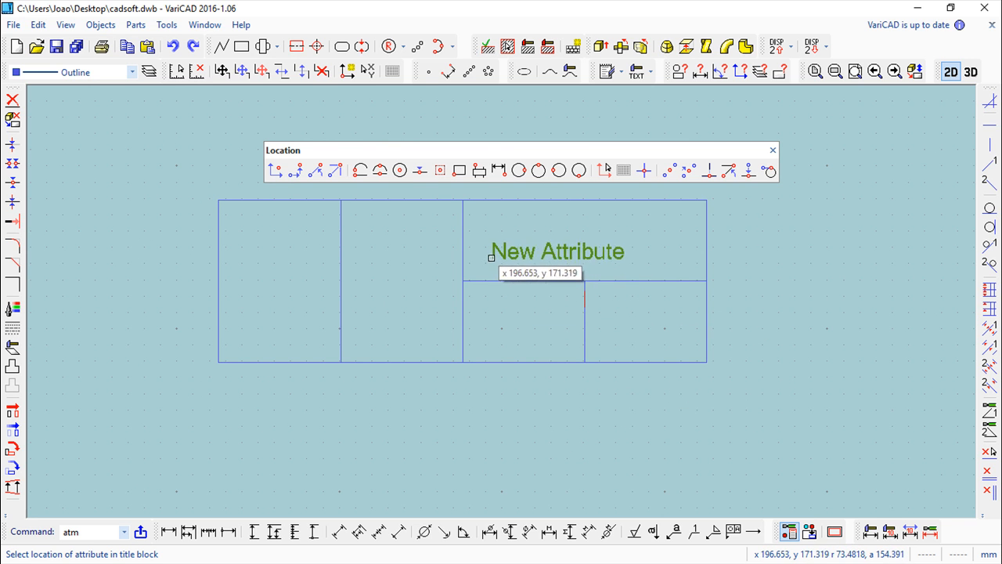
click(476, 249)
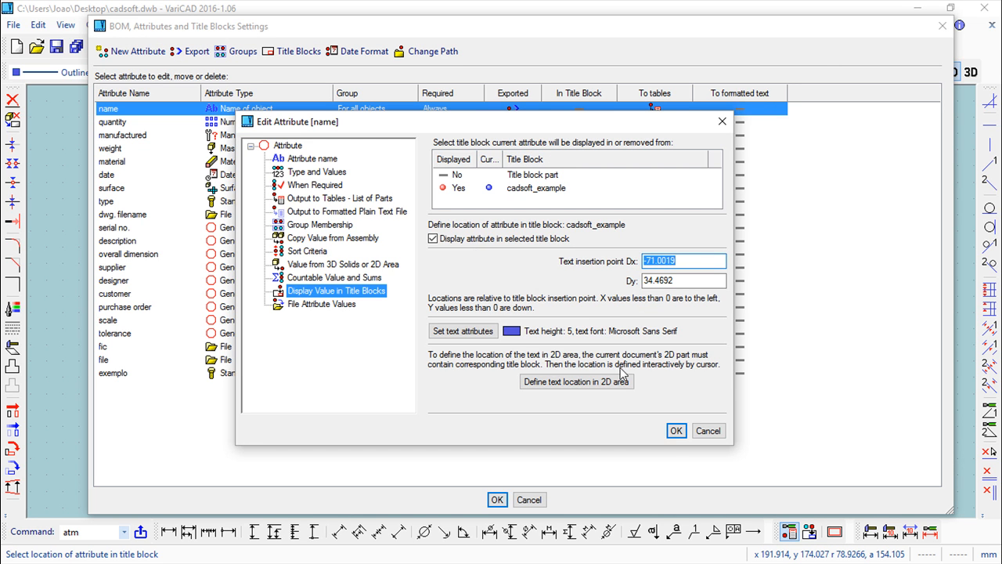
click(677, 431)
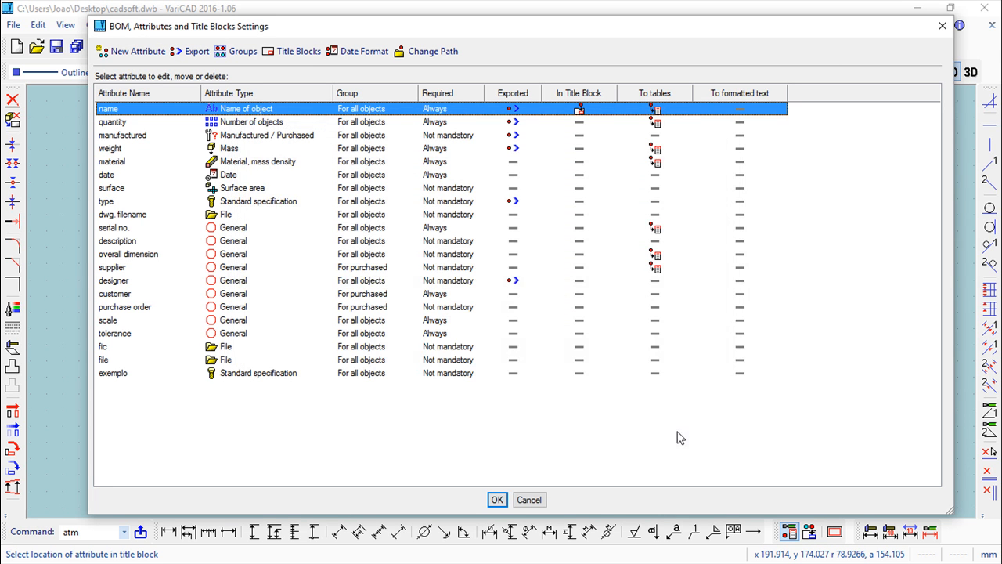
- Display the quantity attribute in the cadsoft_example title block, placing its text about Dx -72 mm, Dy 10 mm in the cell below name
right_click(274, 124)
click(317, 132)
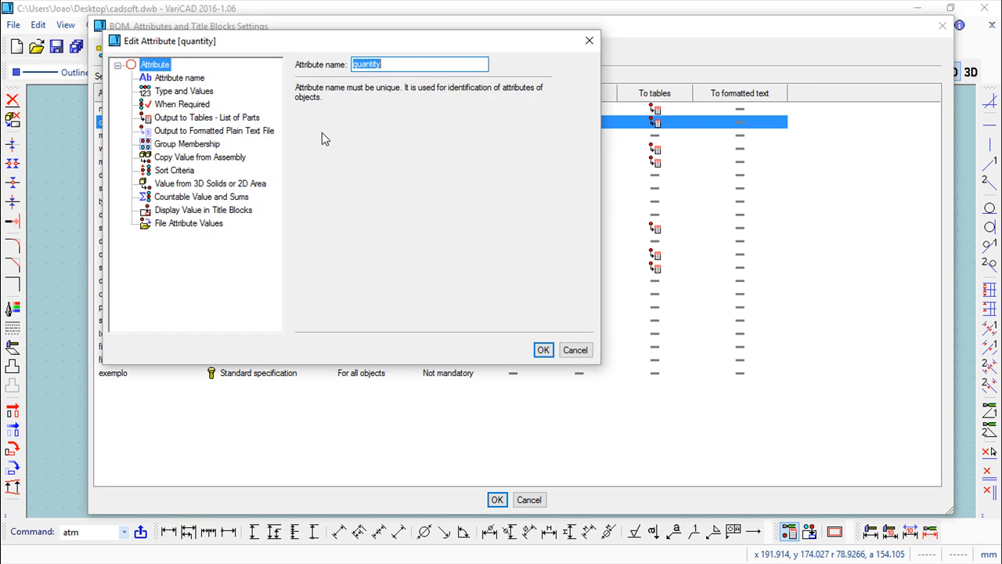
click(203, 210)
click(327, 108)
click(301, 157)
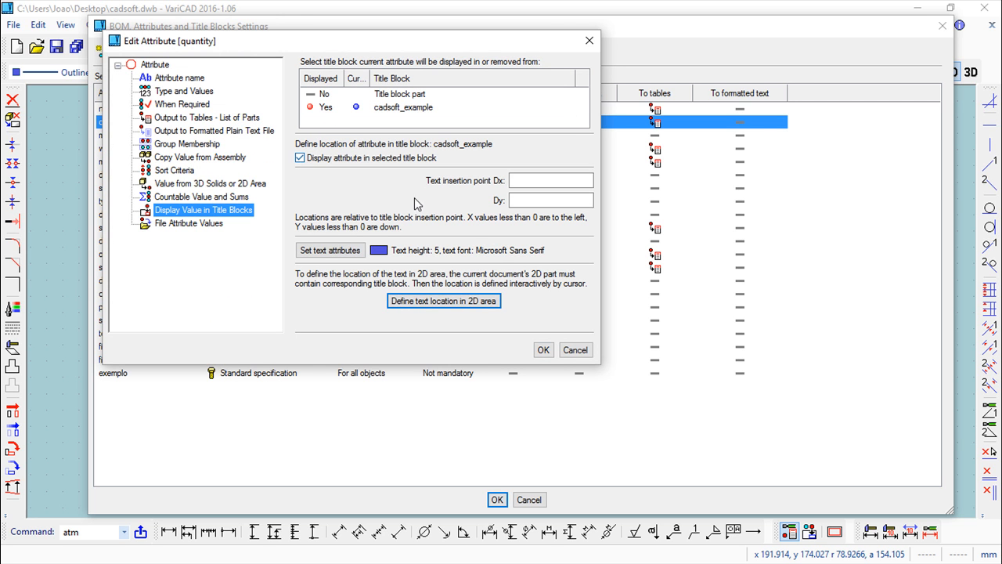
click(443, 300)
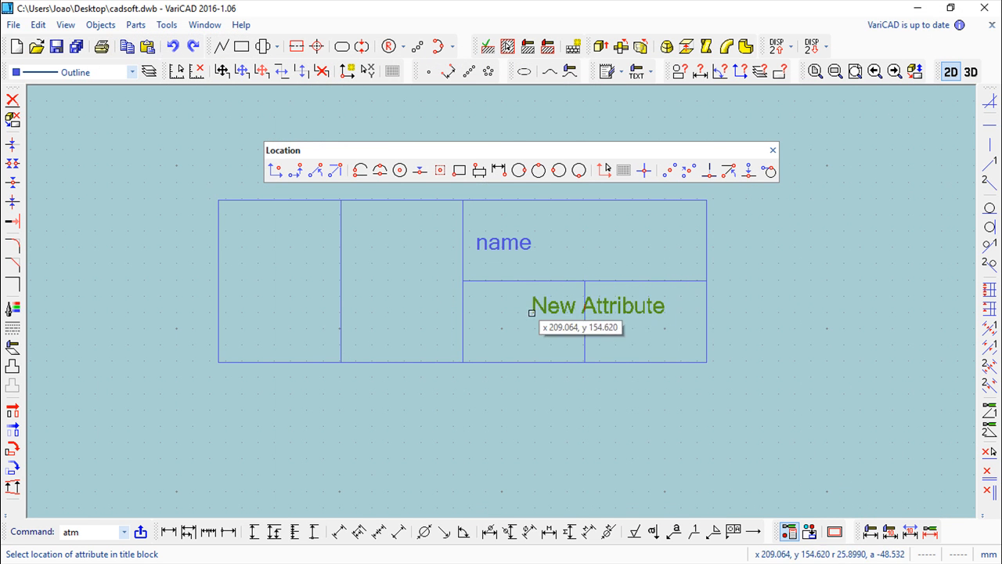
click(469, 328)
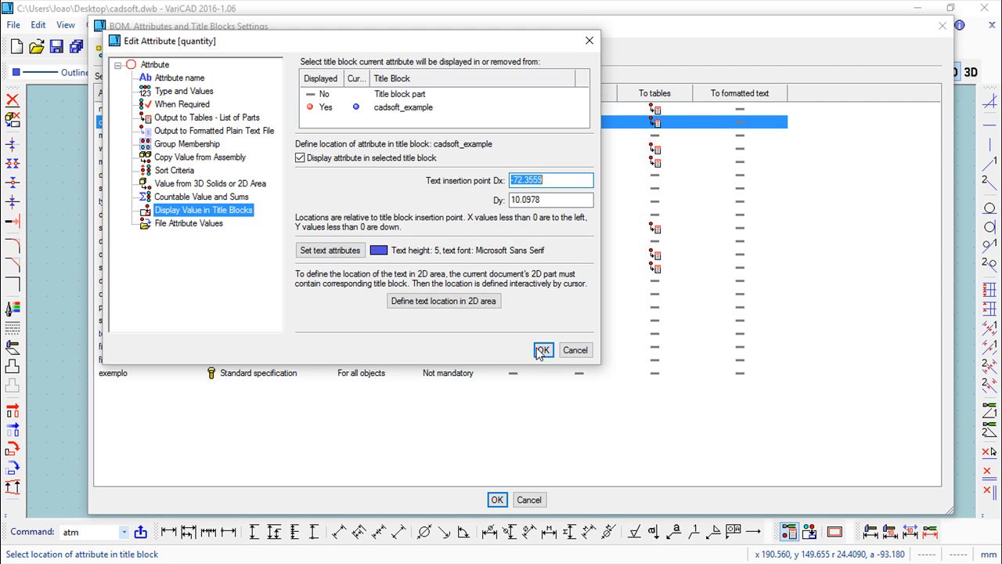
click(538, 351)
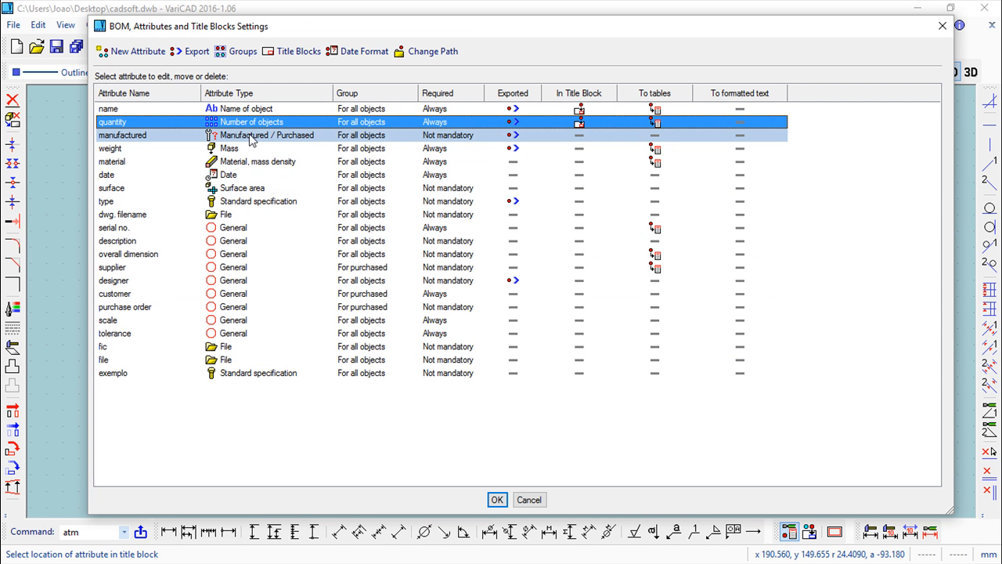
- Display the weight attribute in cadsoft_example, placing its text about Dx -35 mm, Dy 10 mm in the cell beside quantity
right_click(231, 153)
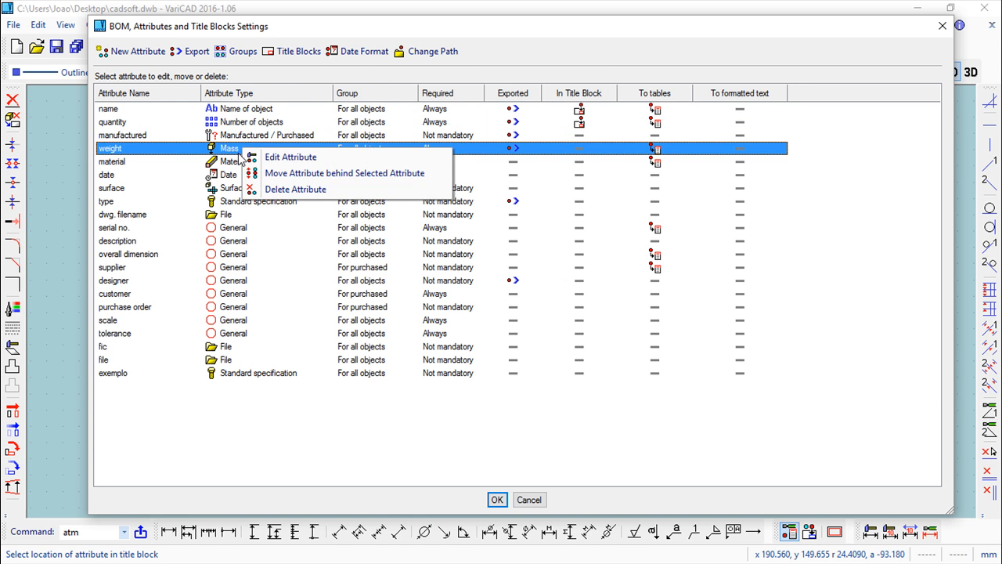
click(304, 159)
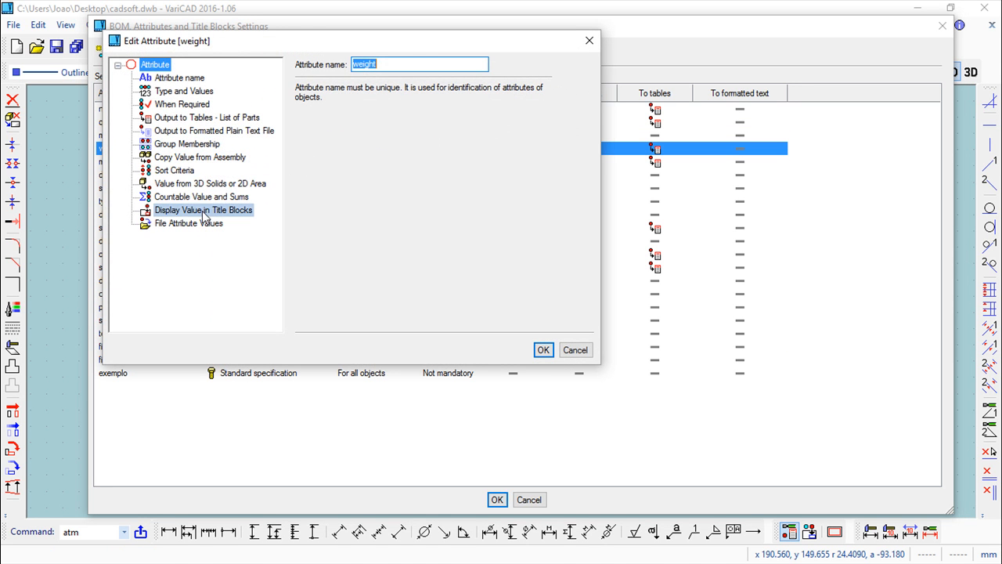
click(204, 210)
click(350, 108)
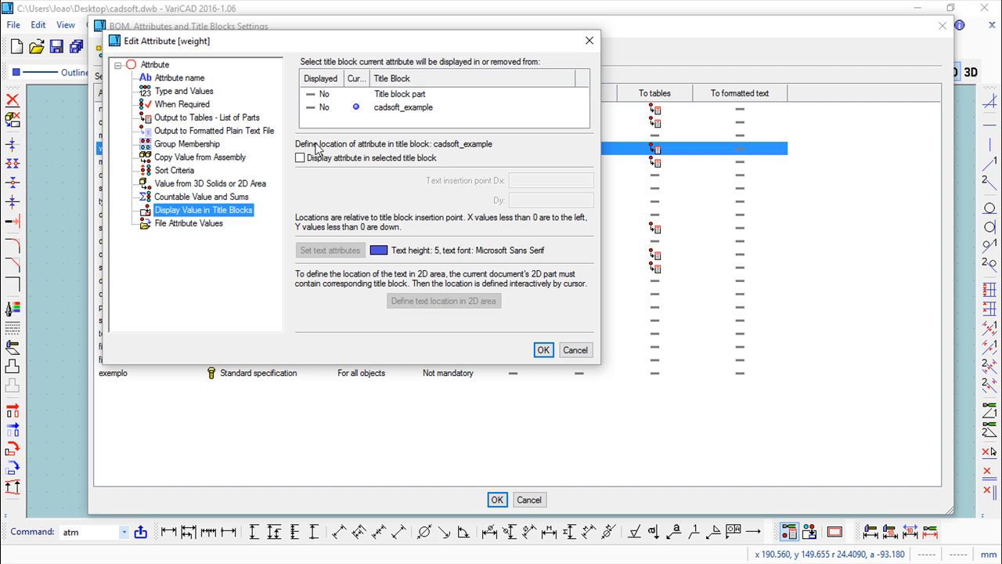
click(300, 158)
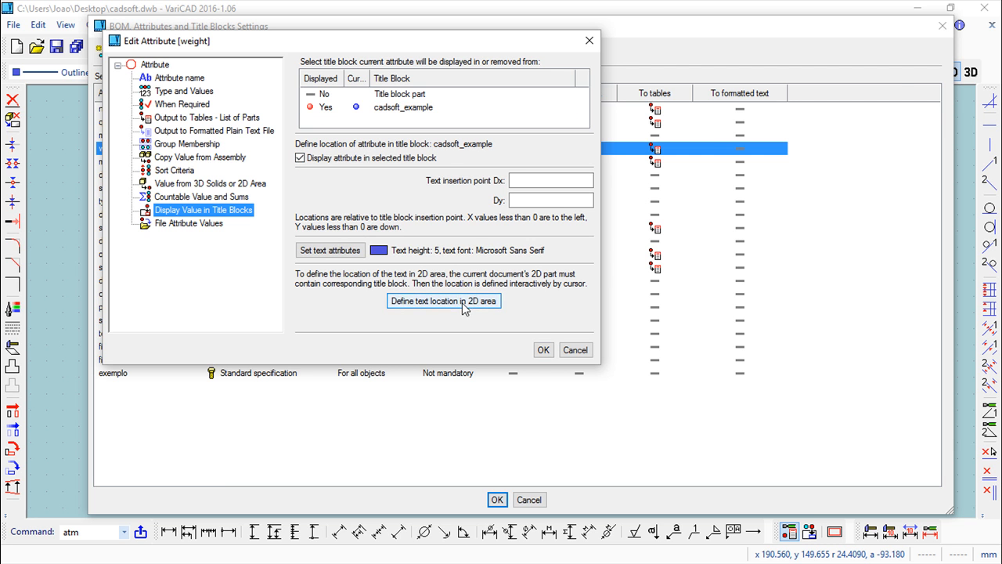
click(462, 304)
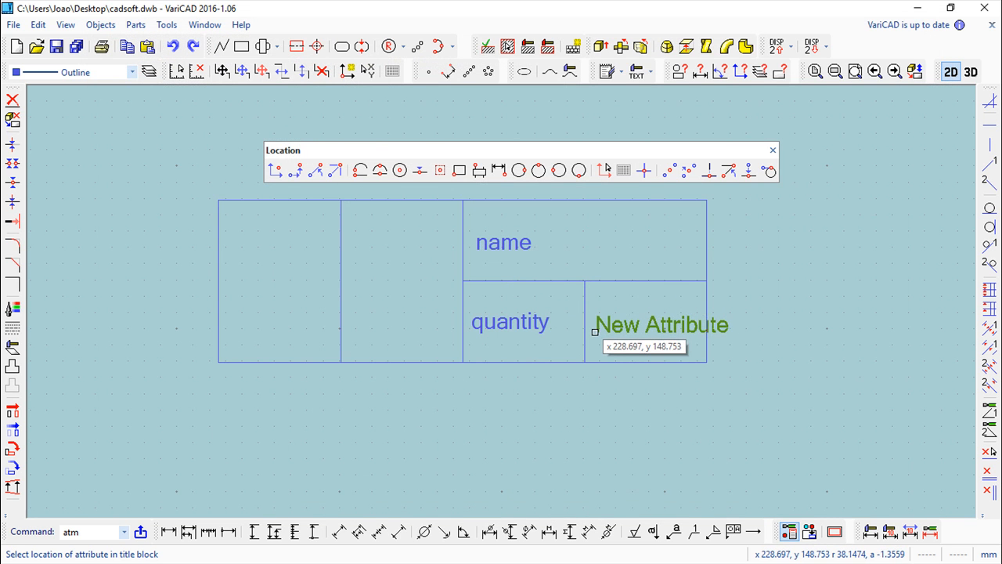
click(592, 329)
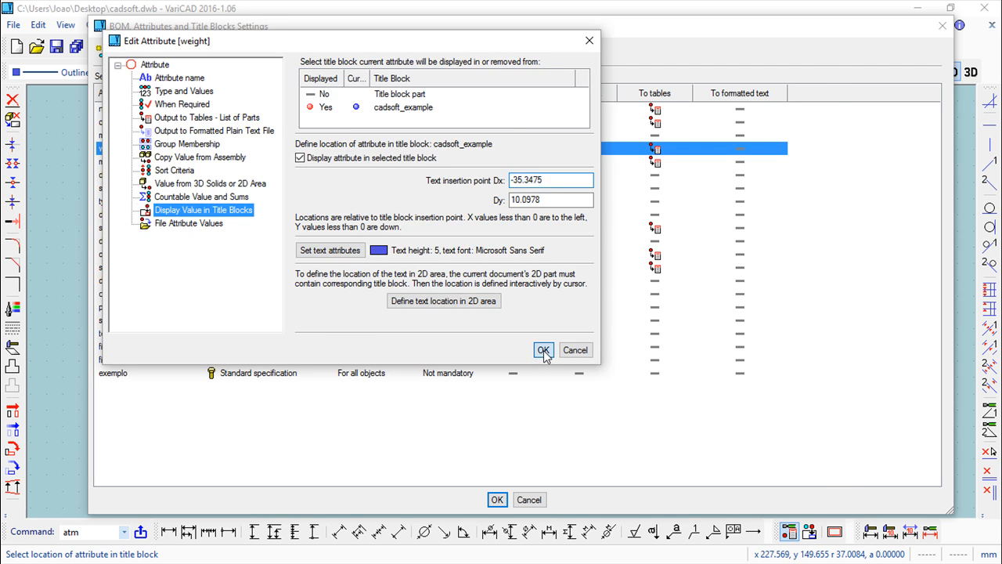
click(541, 351)
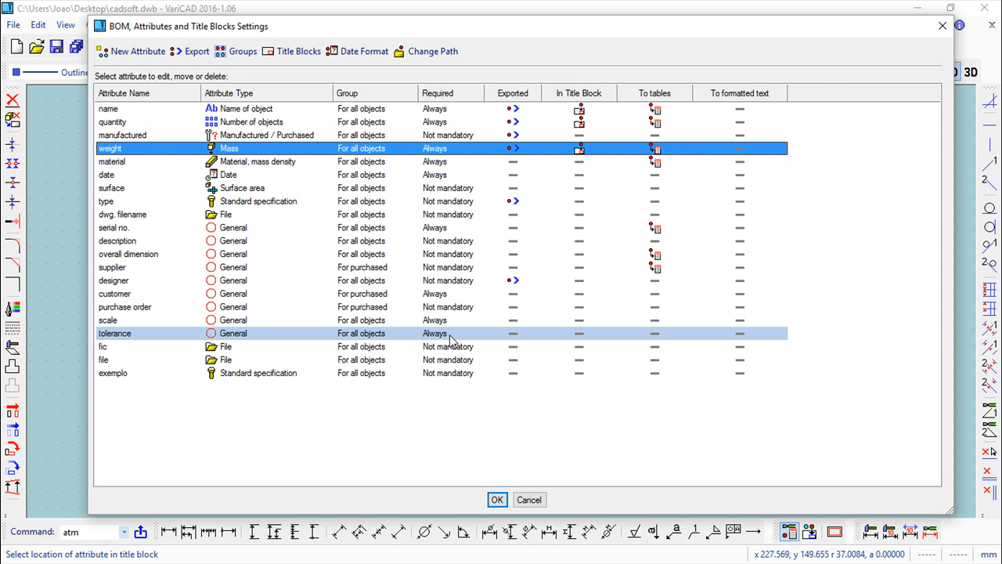
- Display the material attribute in cadsoft_example, placing its text at the upper end of the middle column, about x 152, y 181
right_click(288, 163)
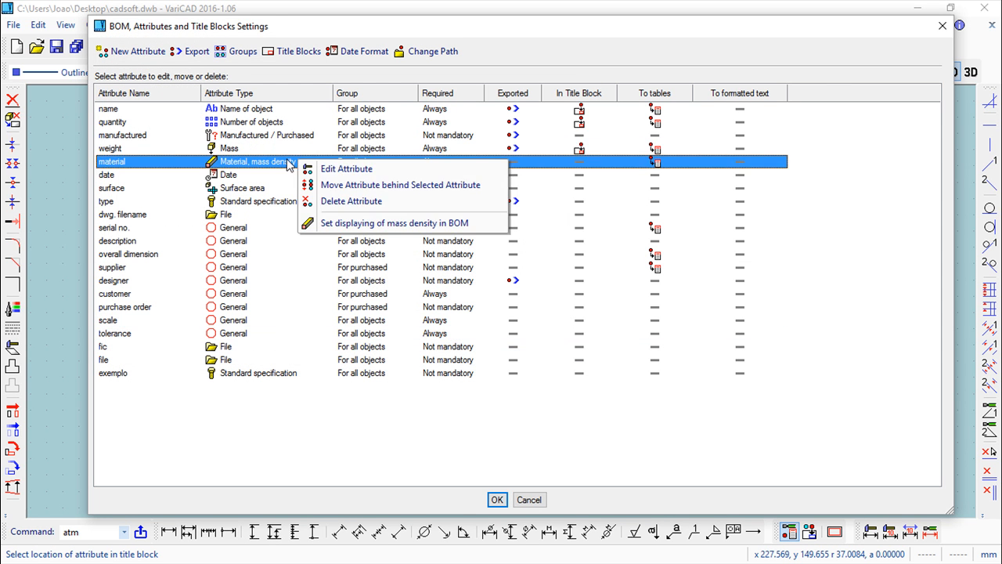
click(347, 168)
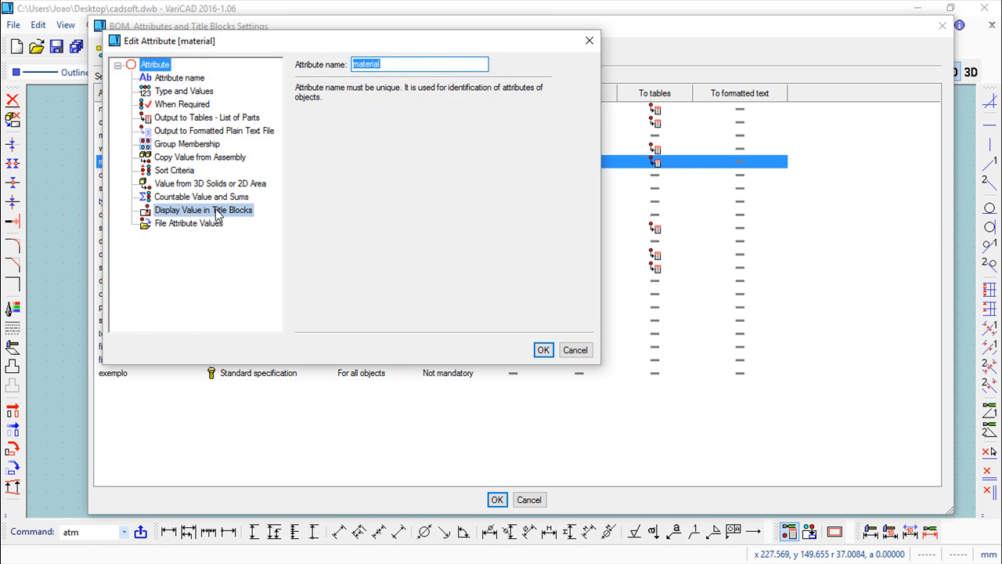
click(218, 211)
click(326, 107)
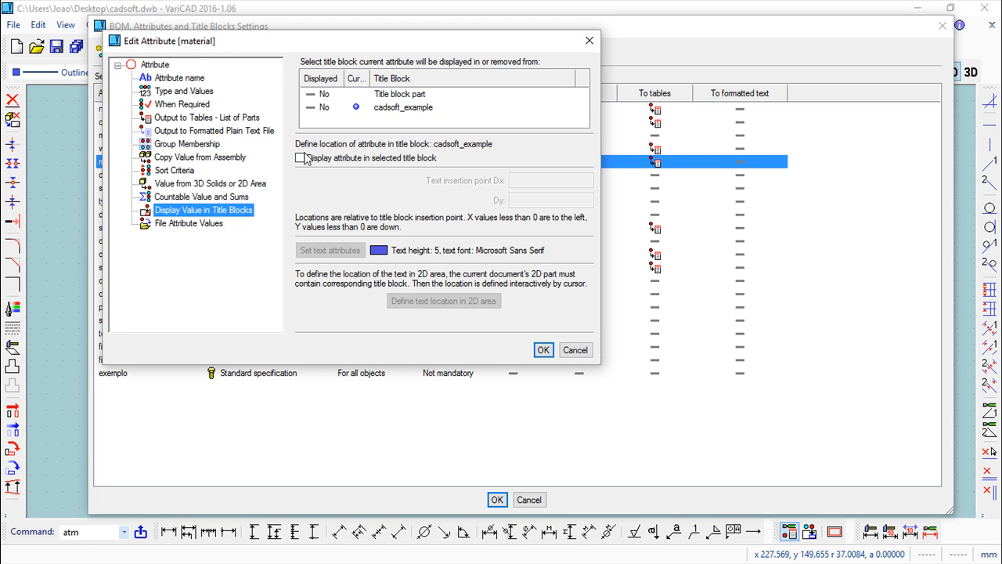
click(300, 158)
click(415, 302)
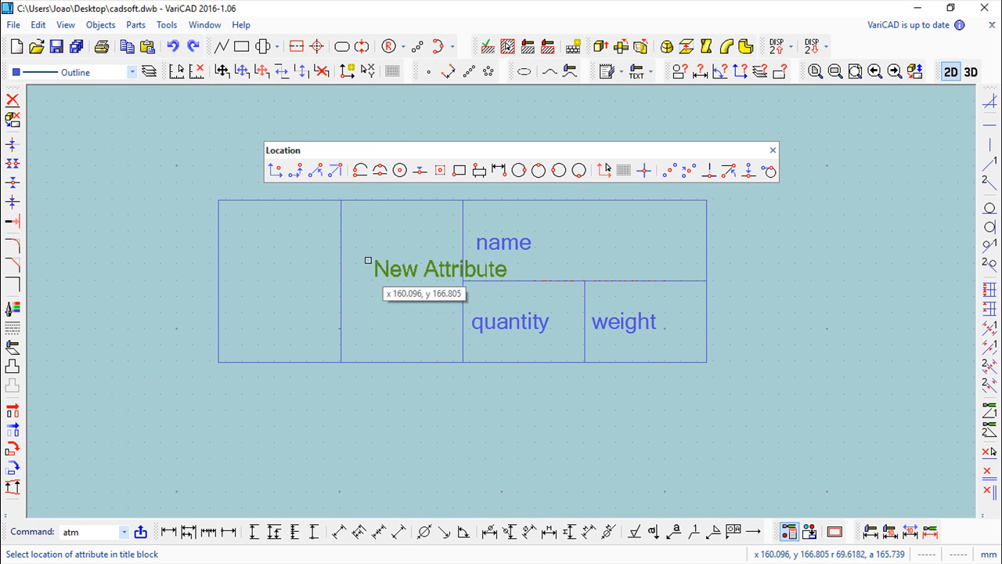
click(350, 227)
click(543, 350)
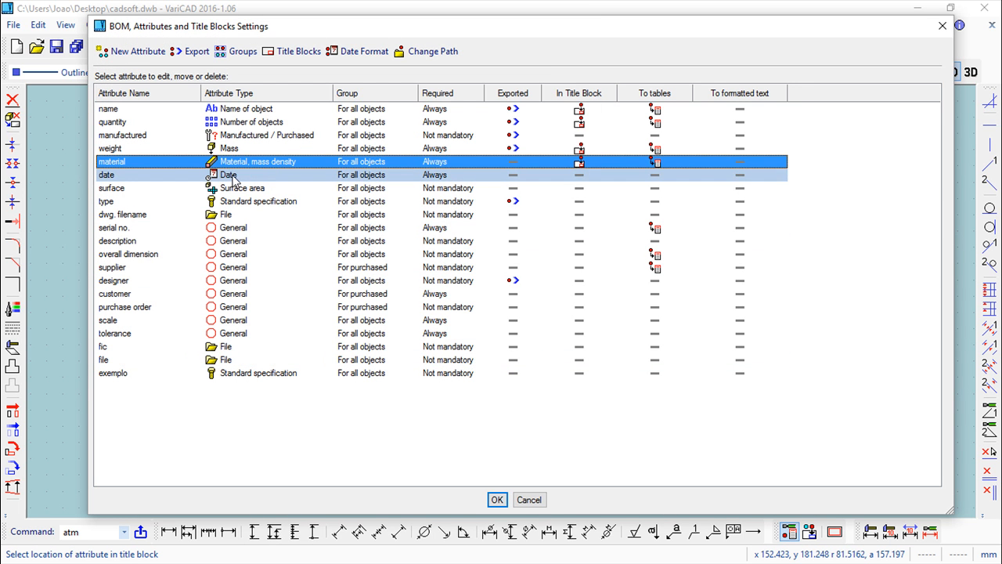
- Display the date attribute in cadsoft_example, placing its text directly below material, about x 152, y 173
right_click(234, 177)
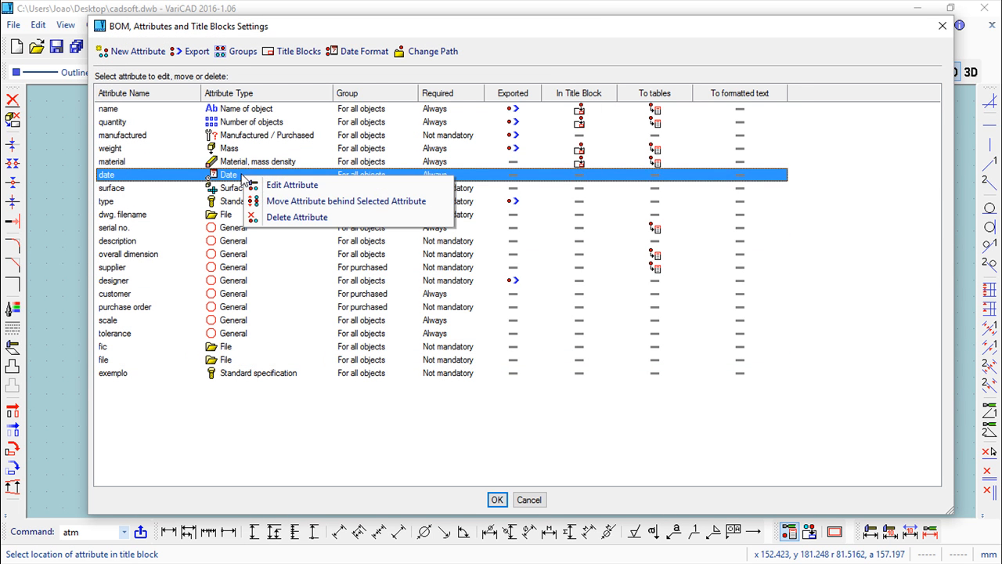
click(281, 190)
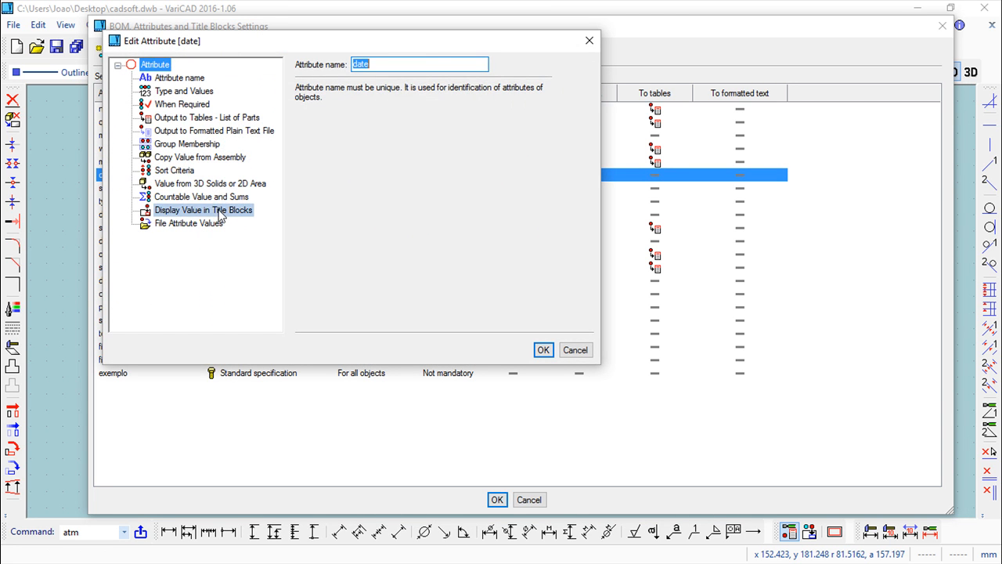
click(224, 210)
click(321, 107)
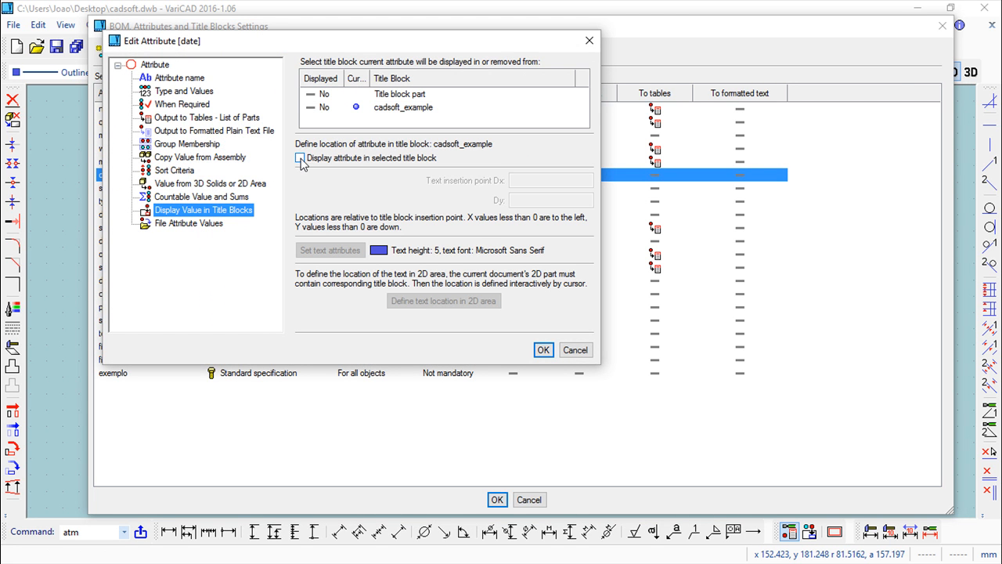
click(300, 158)
click(405, 300)
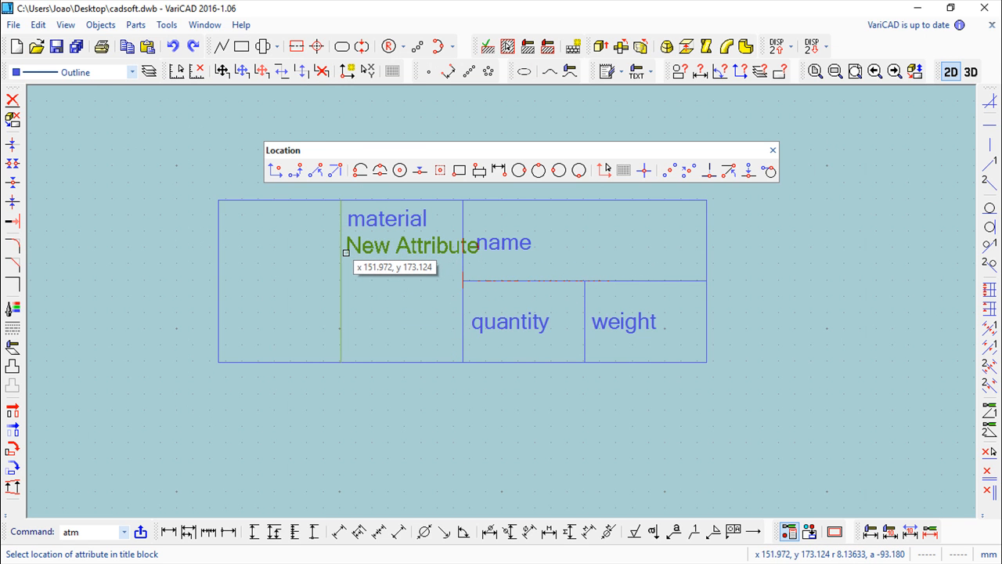
click(346, 252)
click(544, 350)
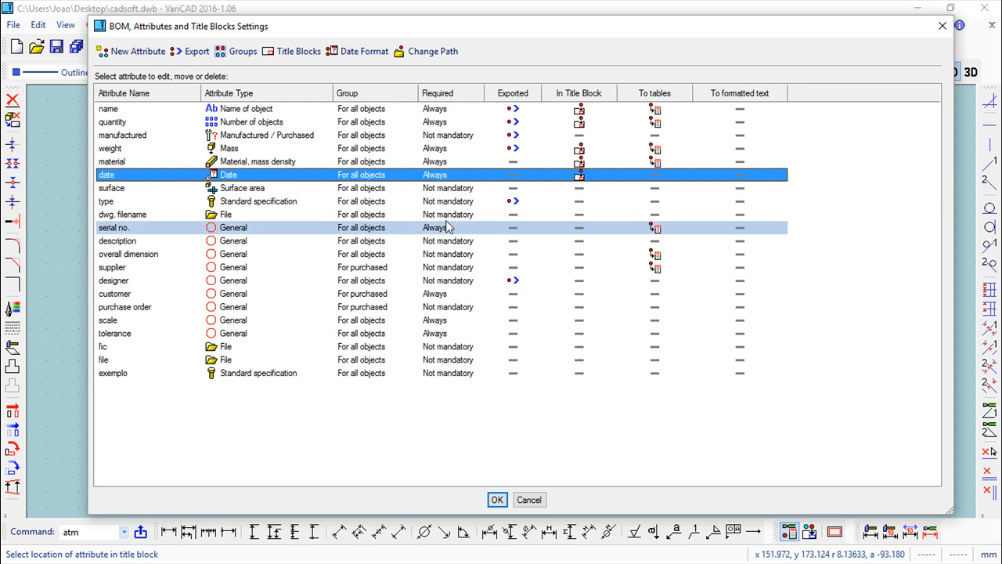
- Display the serial no. attribute in cadsoft_example at about Dx -148 mm, Dy 3 mm in the empty outer column, and accept the attribute settings
right_click(436, 232)
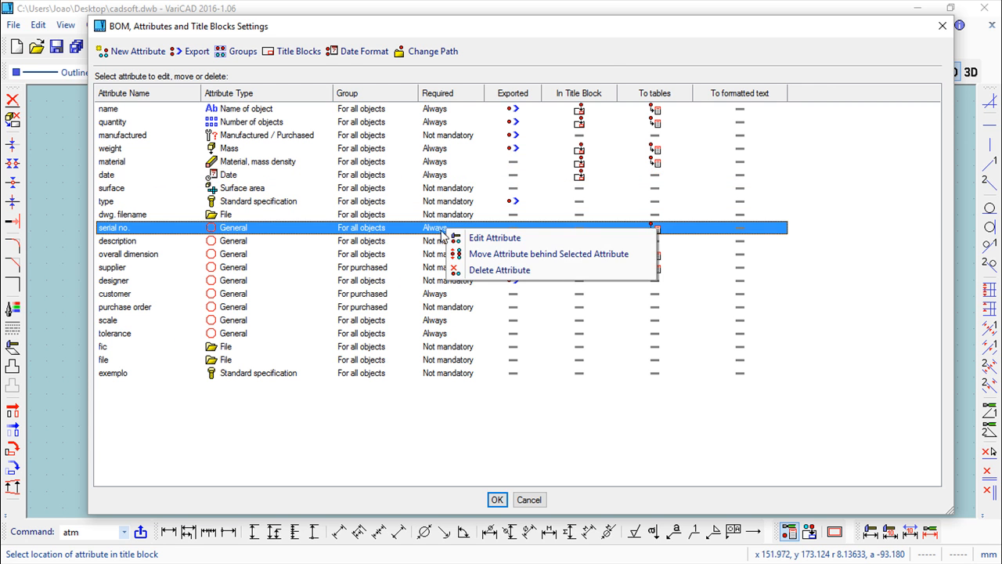
click(501, 236)
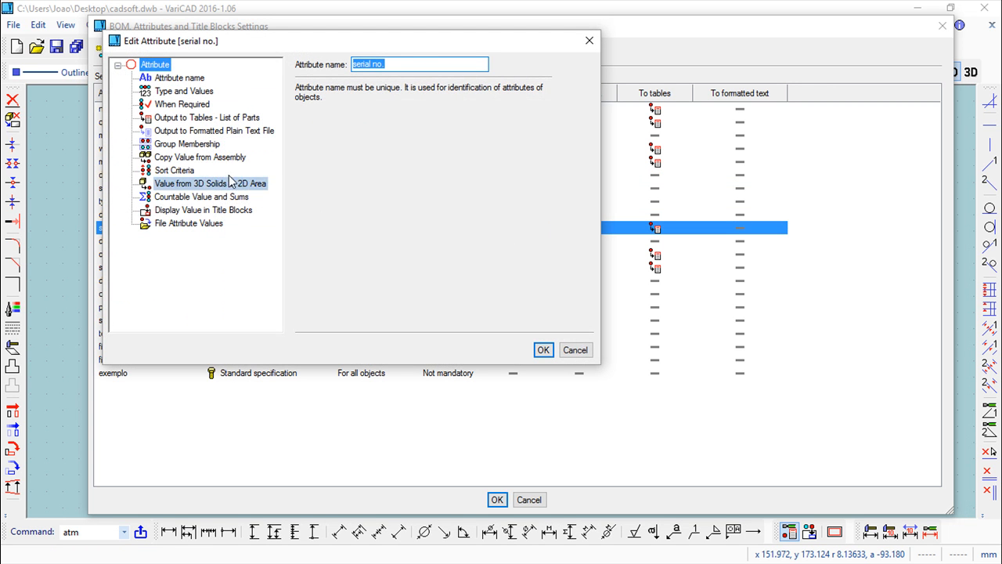
click(198, 210)
click(344, 107)
click(300, 157)
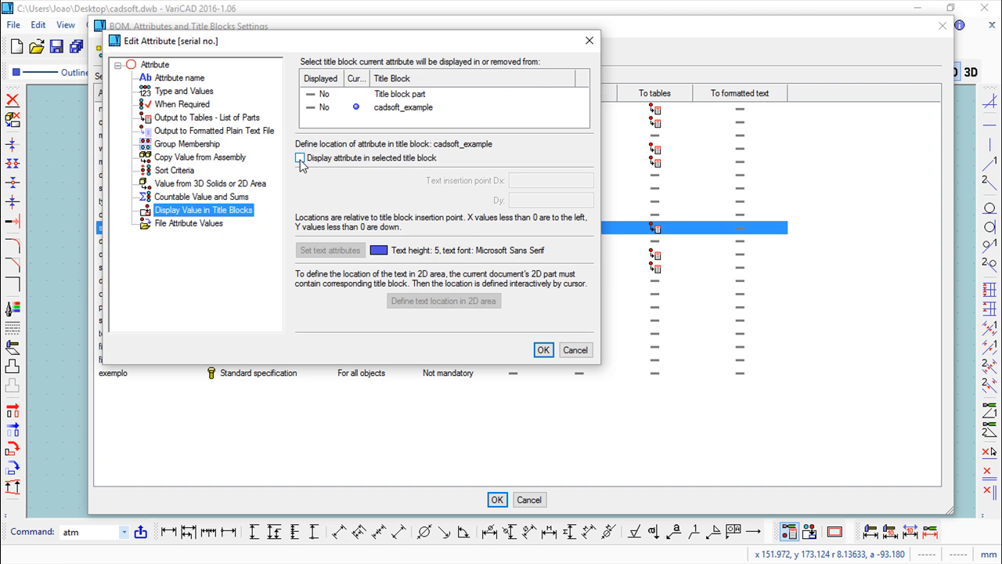
click(436, 302)
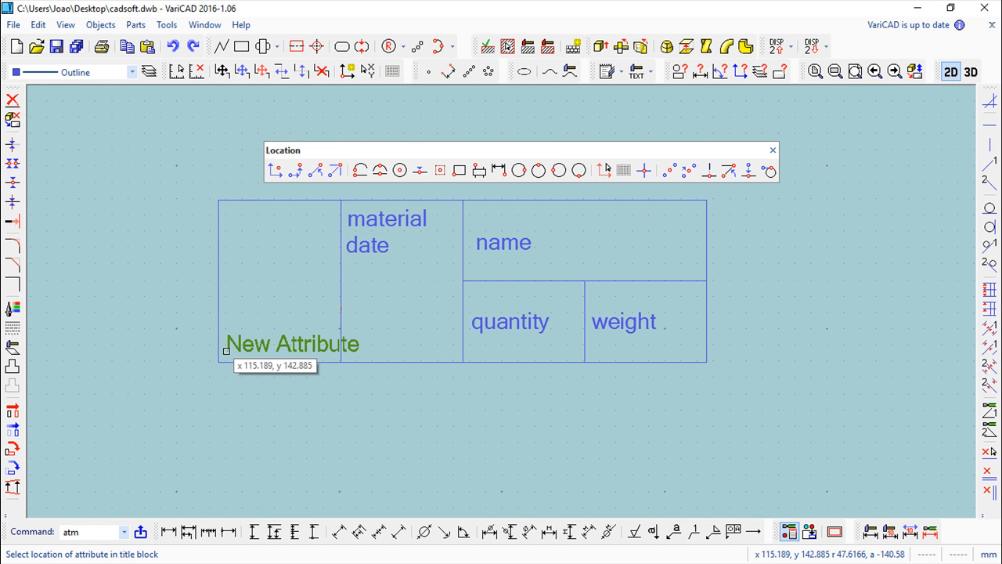
click(226, 350)
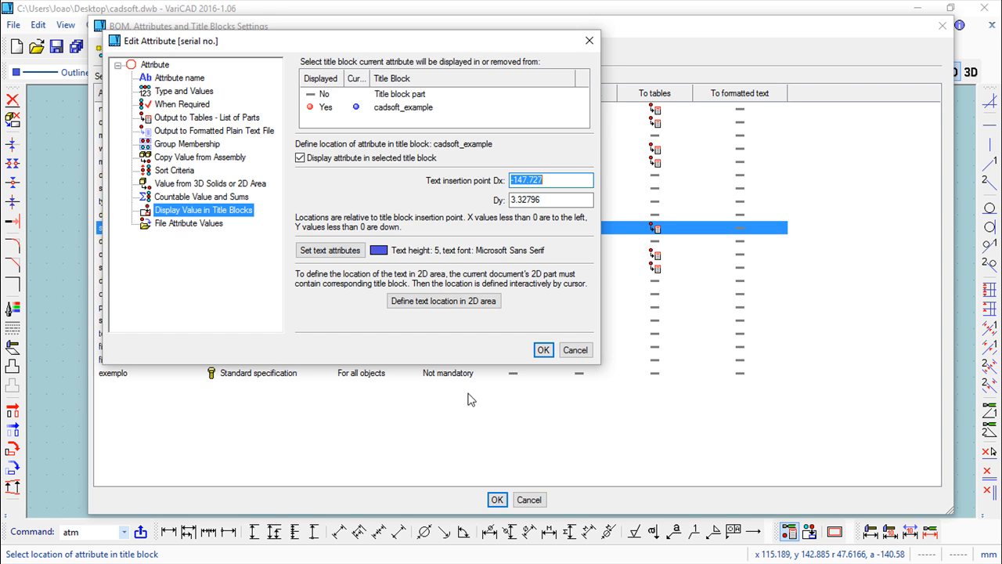
click(544, 350)
click(497, 500)
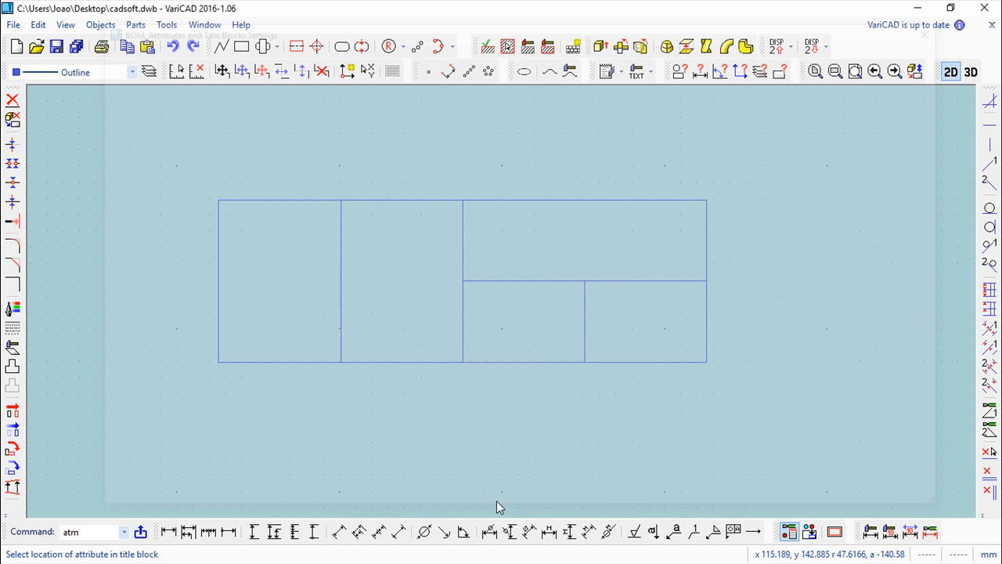
- Save the title block drawing and start a new file in 3D with millimetre units
click(57, 48)
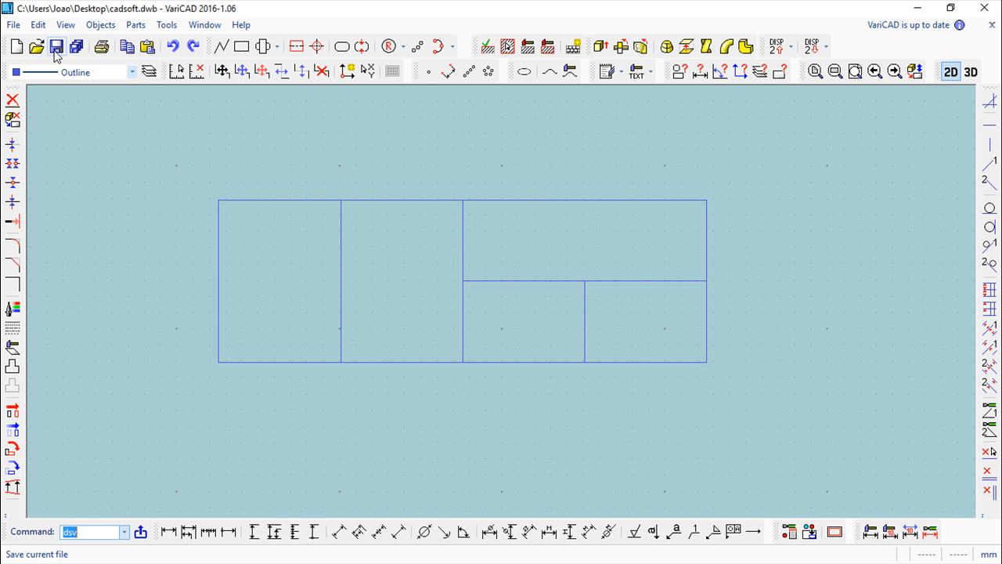
click(17, 49)
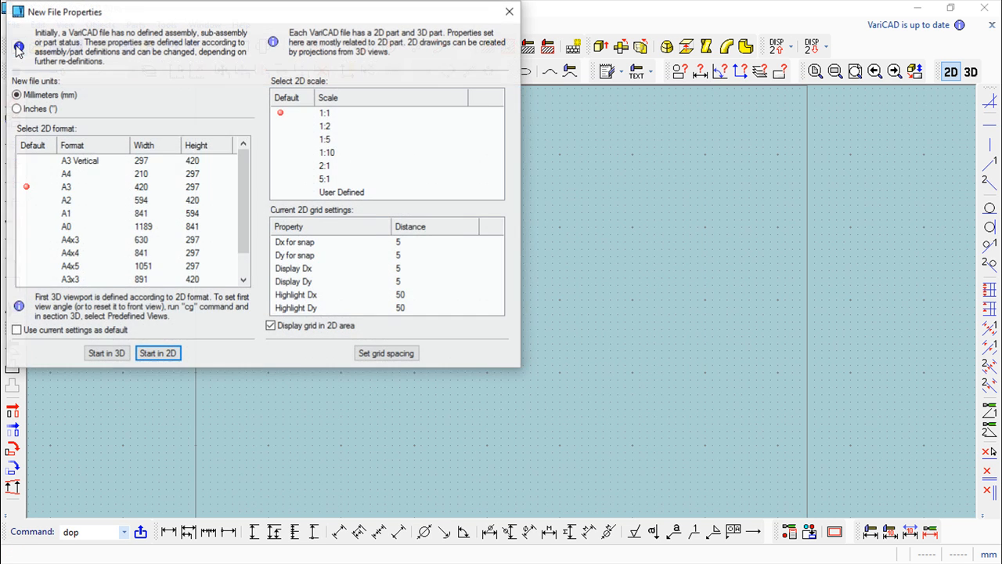
click(106, 354)
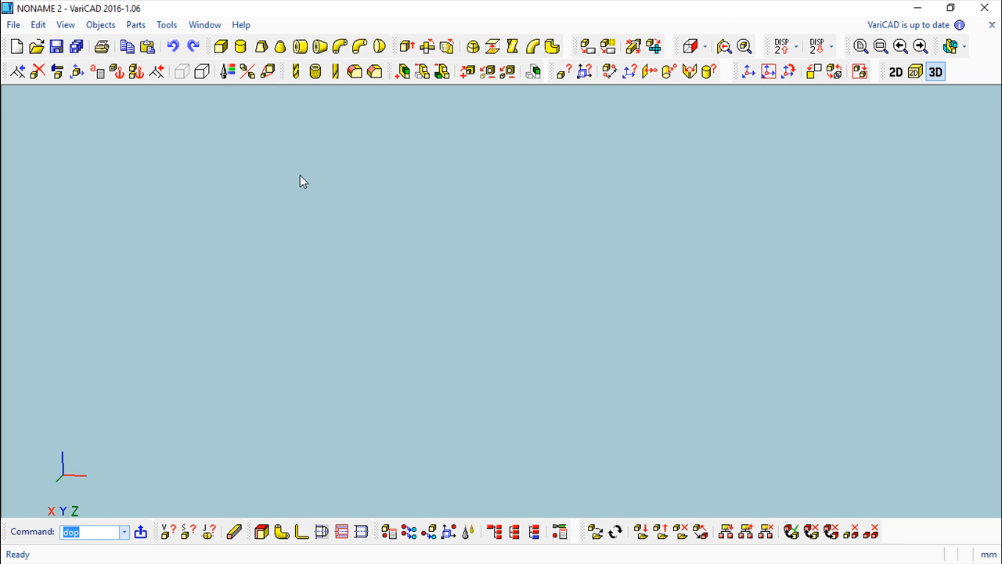
- Create a box solid with height 20, width 80 and length 80 mm at the default location
click(221, 49)
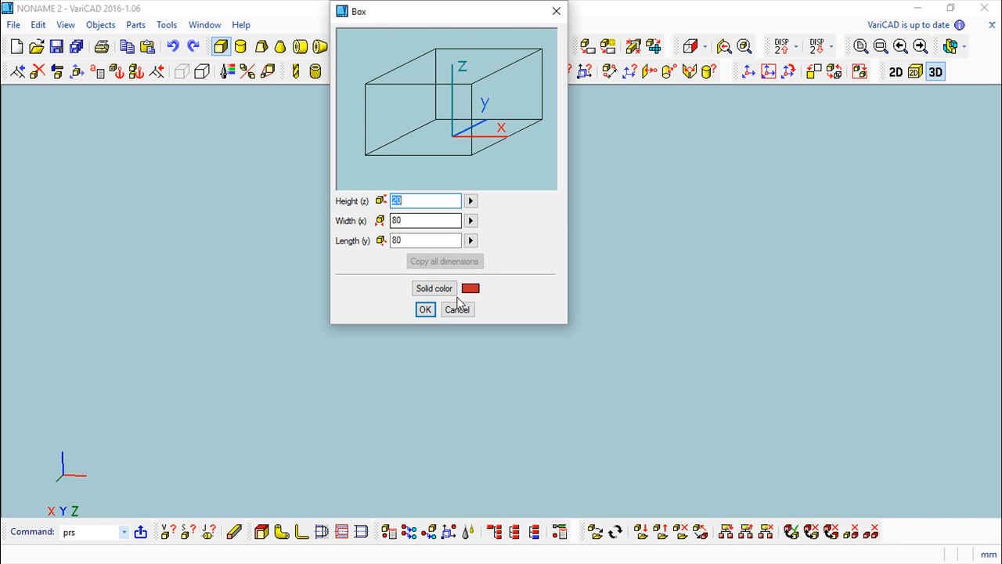
click(427, 310)
middle_drag(506, 277, 501, 228)
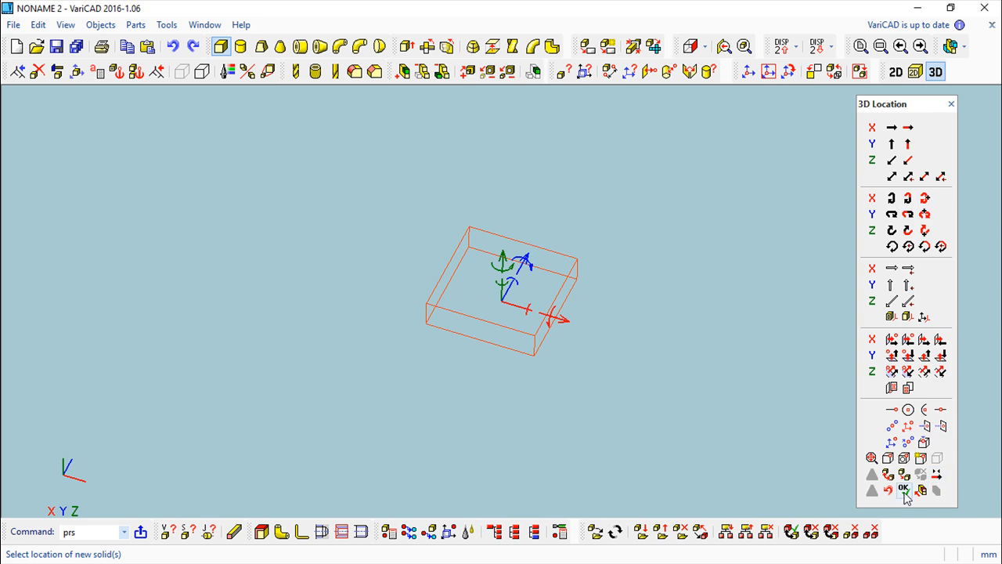
click(904, 491)
- Fillet the four vertical corner edges of the box with a 10 mm radius
scroll(571, 313, up, 5)
middle_drag(562, 310, 564, 278)
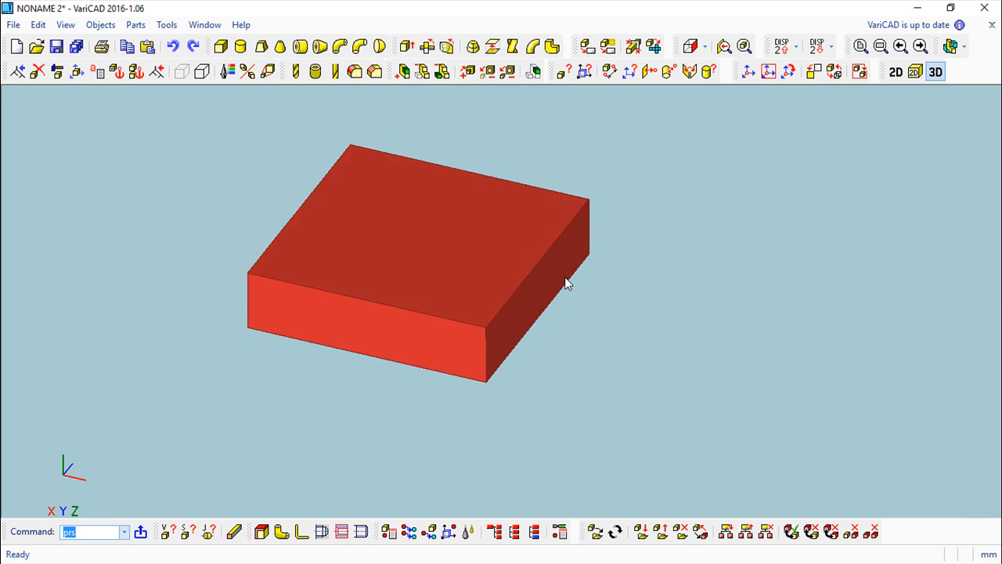
click(355, 72)
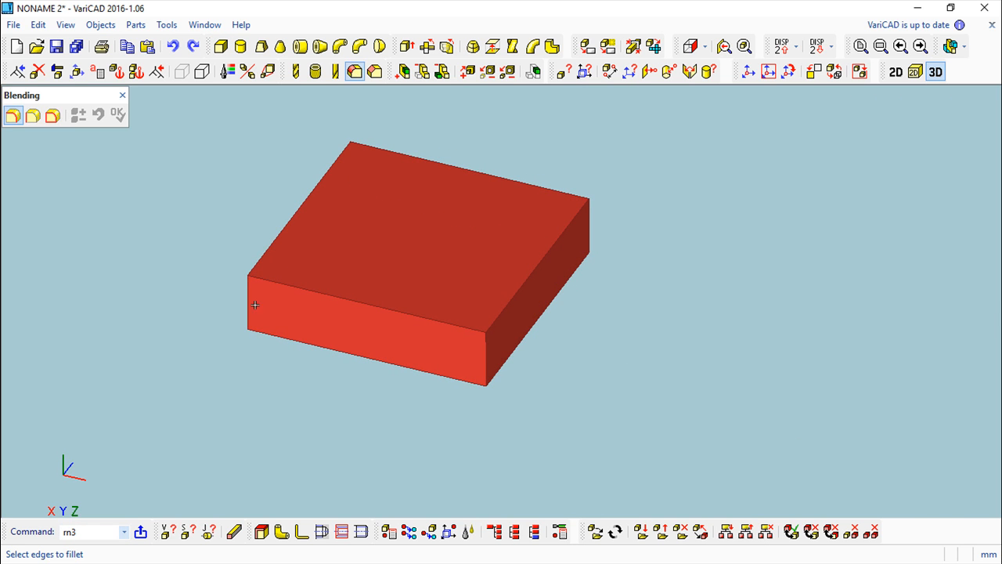
click(299, 326)
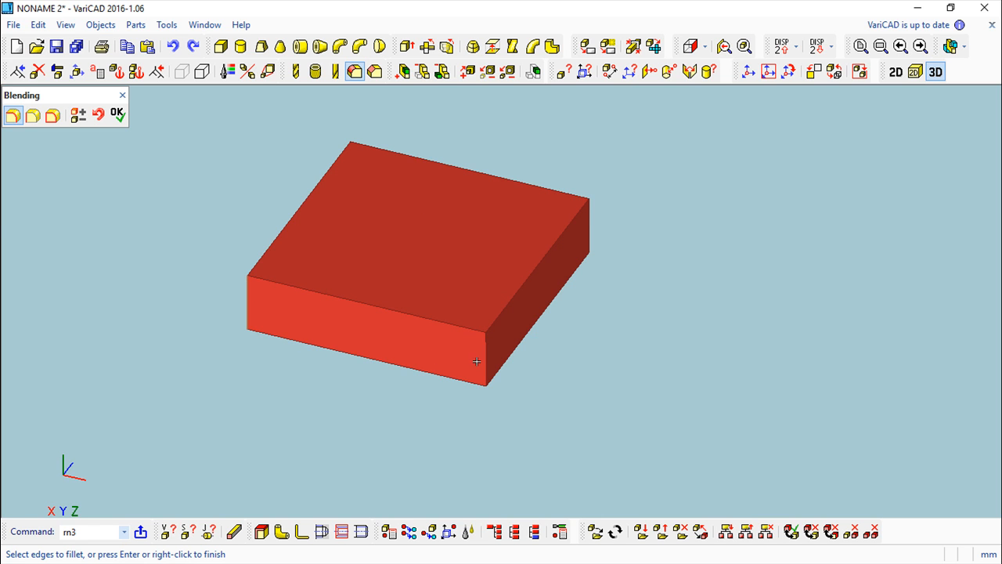
middle_drag(589, 234, 401, 310)
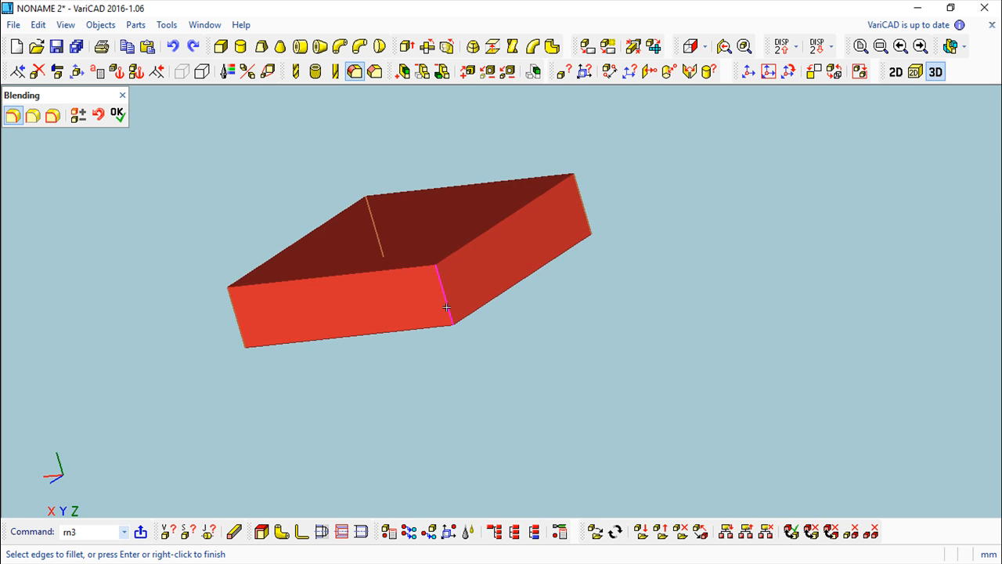
right_click(578, 373)
click(619, 406)
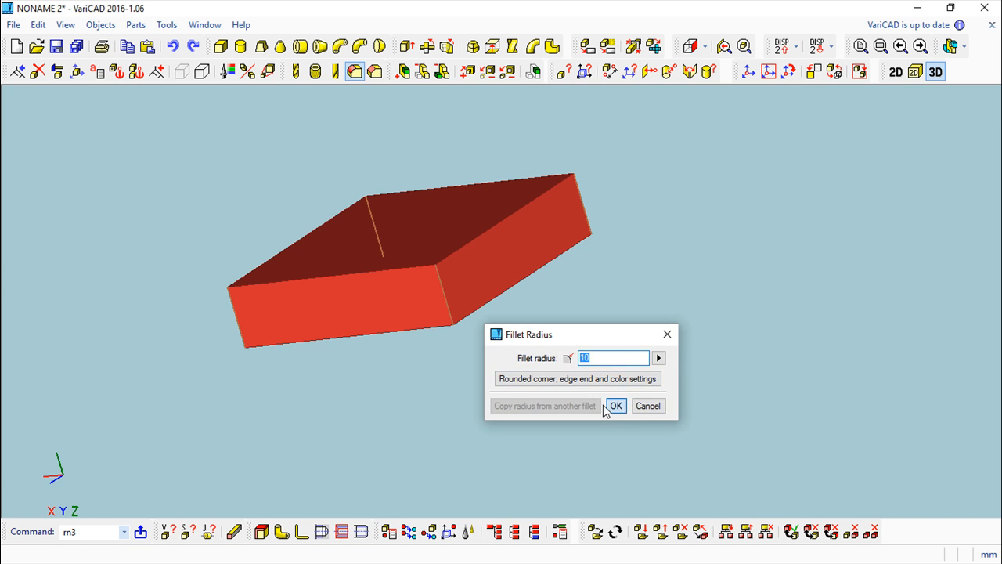
middle_drag(494, 409, 757, 375)
- Edit the filleted plate's solid attributes, setting its name to Red Plate and its quantity to 1
click(100, 24)
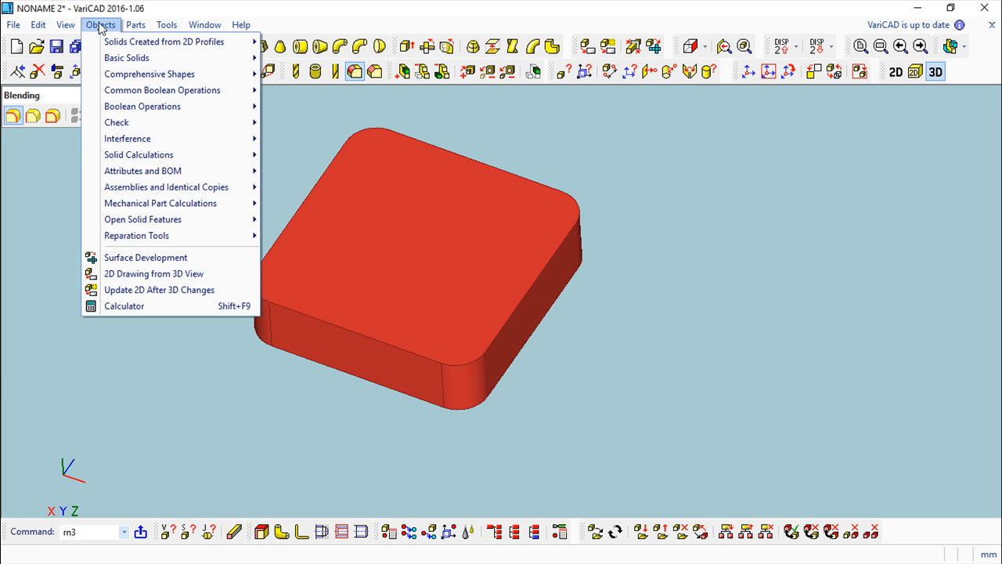
mouse_move(137, 172)
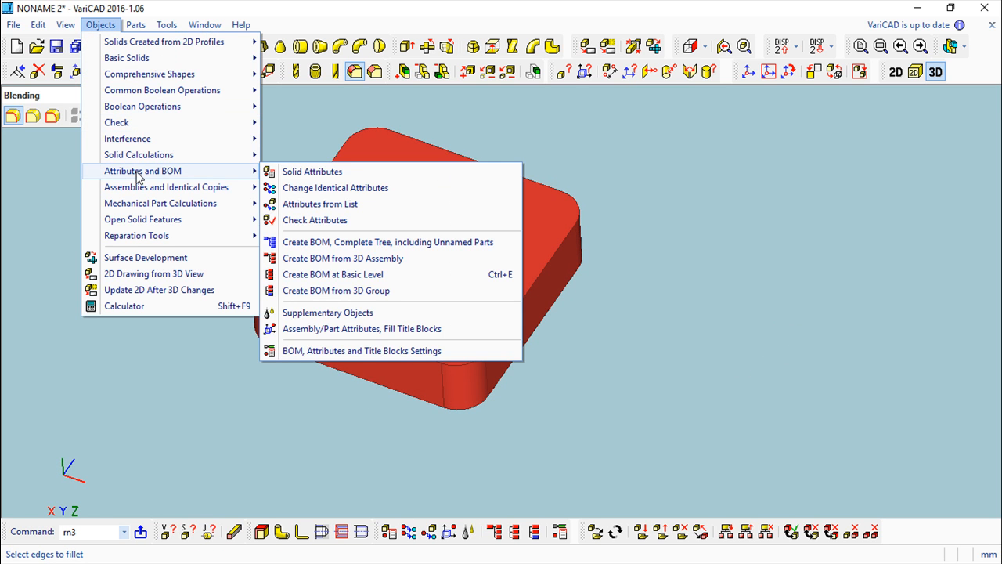
click(341, 177)
click(418, 228)
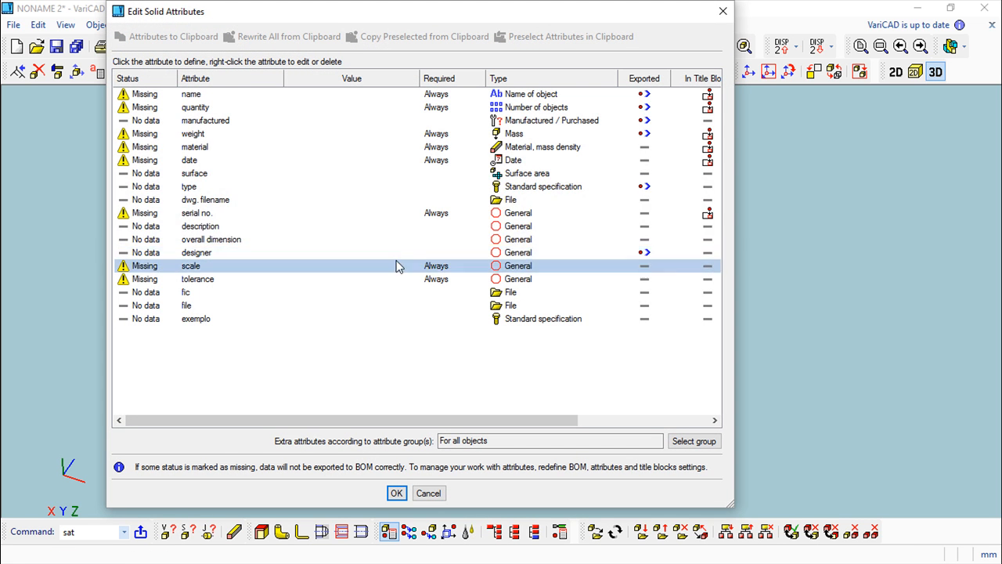
click(207, 95)
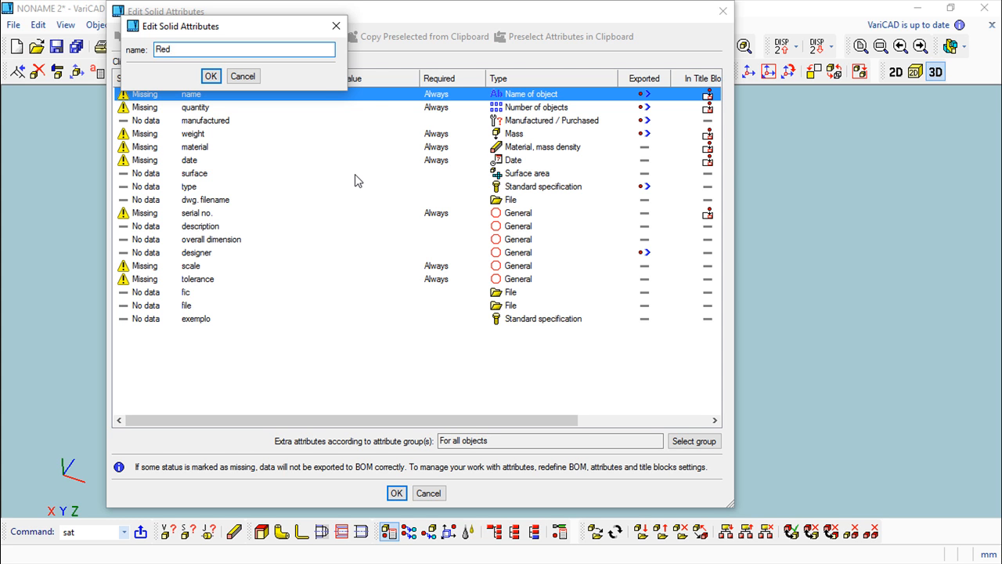
click(211, 76)
click(206, 109)
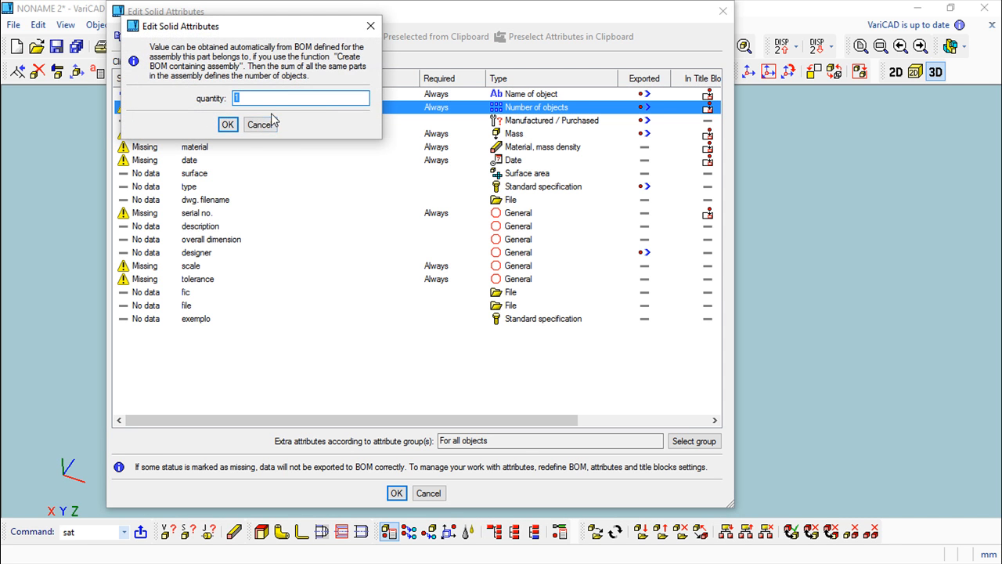
click(227, 124)
- Define the weight attribute from the solid's calculated mass in kilograms, with three digits after the decimal point
click(196, 135)
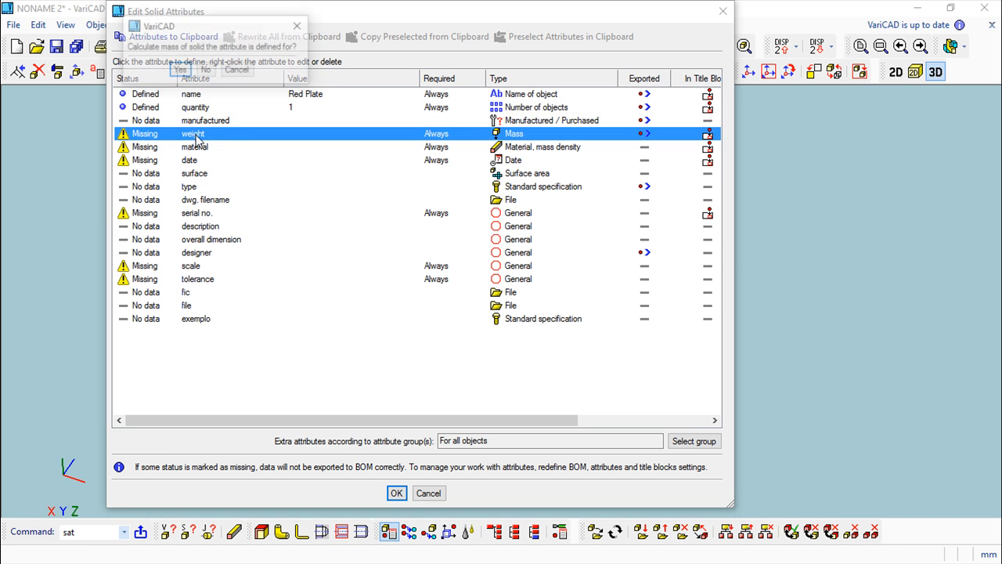
click(142, 69)
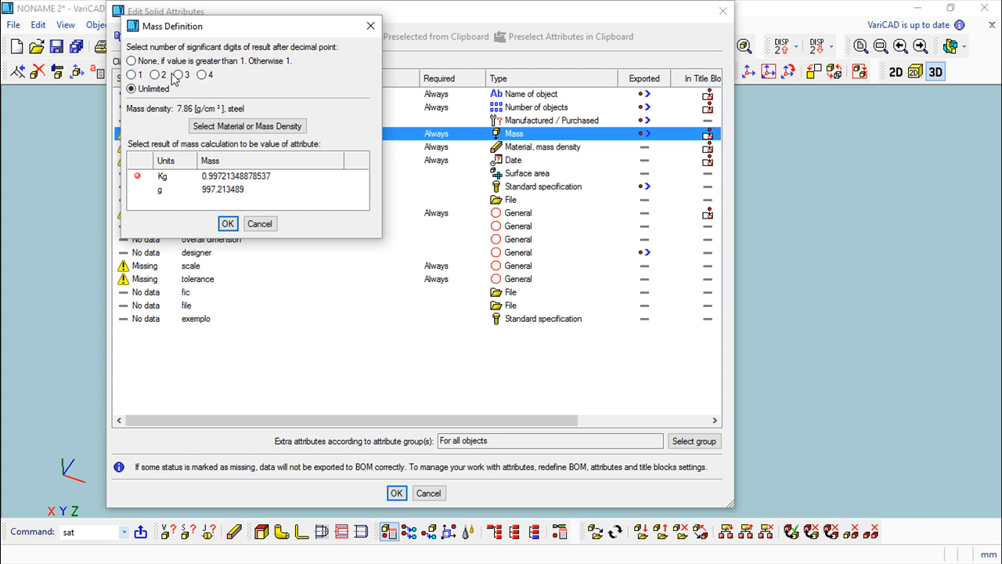
click(156, 75)
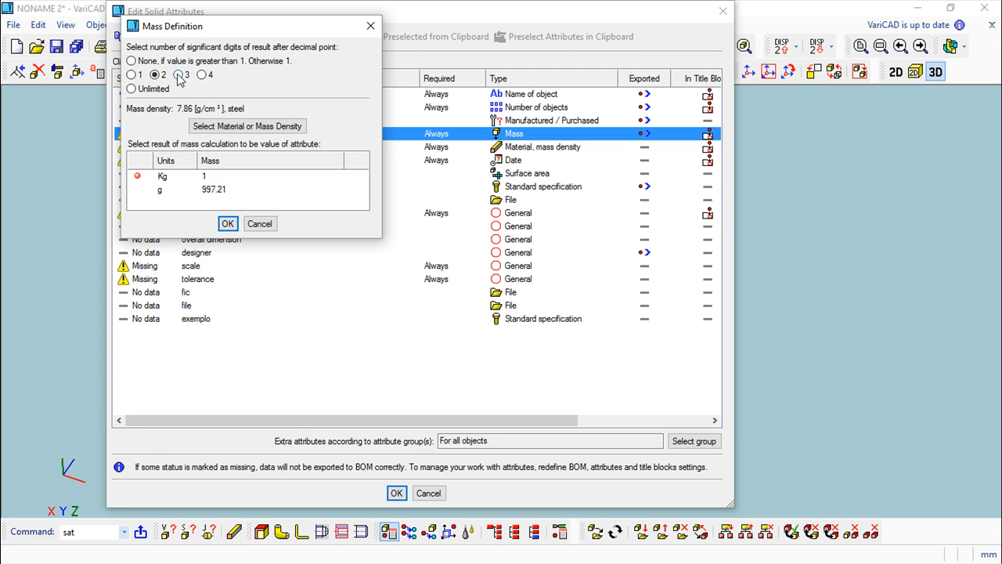
click(227, 224)
- Set the plate's material attribute to Steel and its date attribute to 2 October 2016
double_click(190, 146)
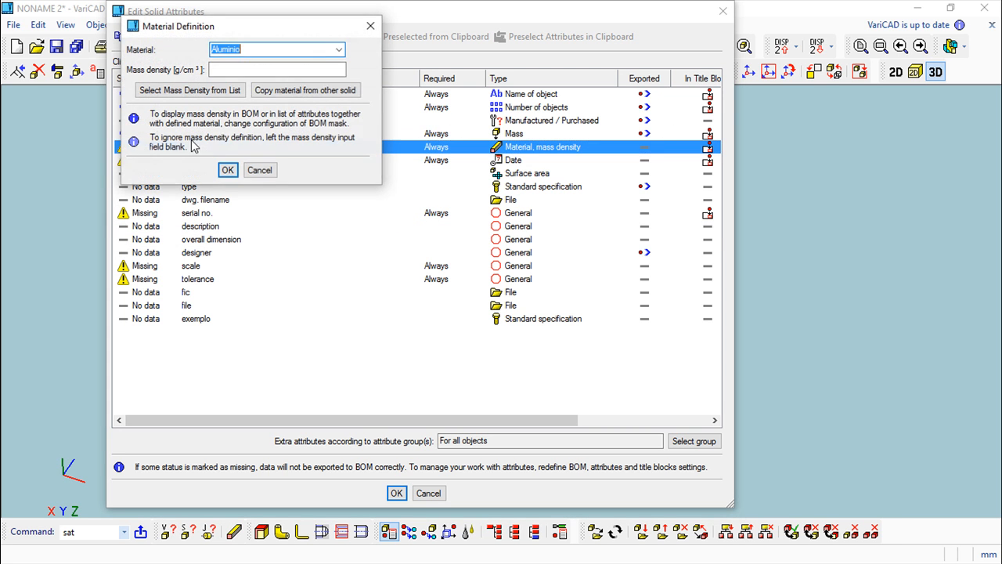
click(339, 51)
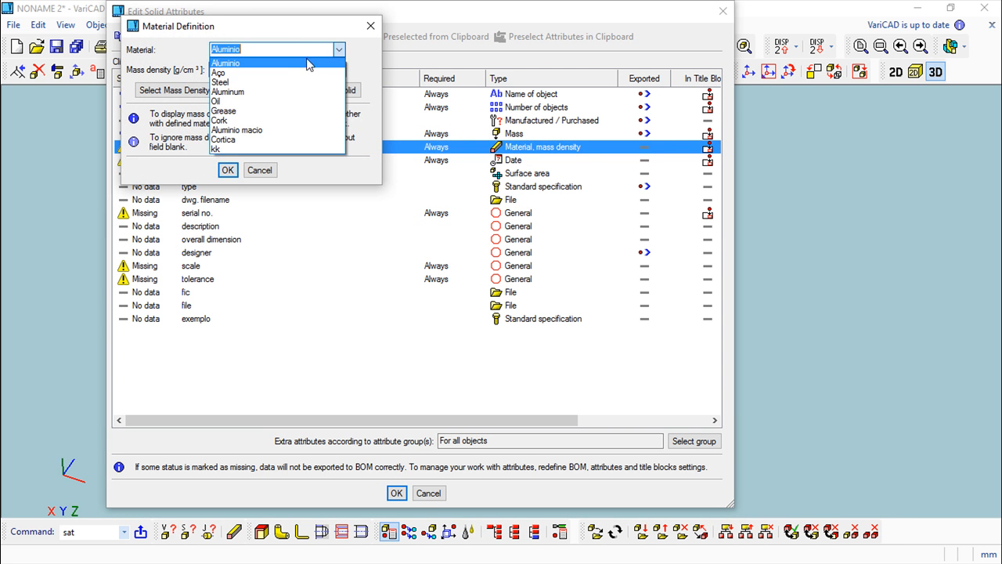
click(245, 92)
click(228, 170)
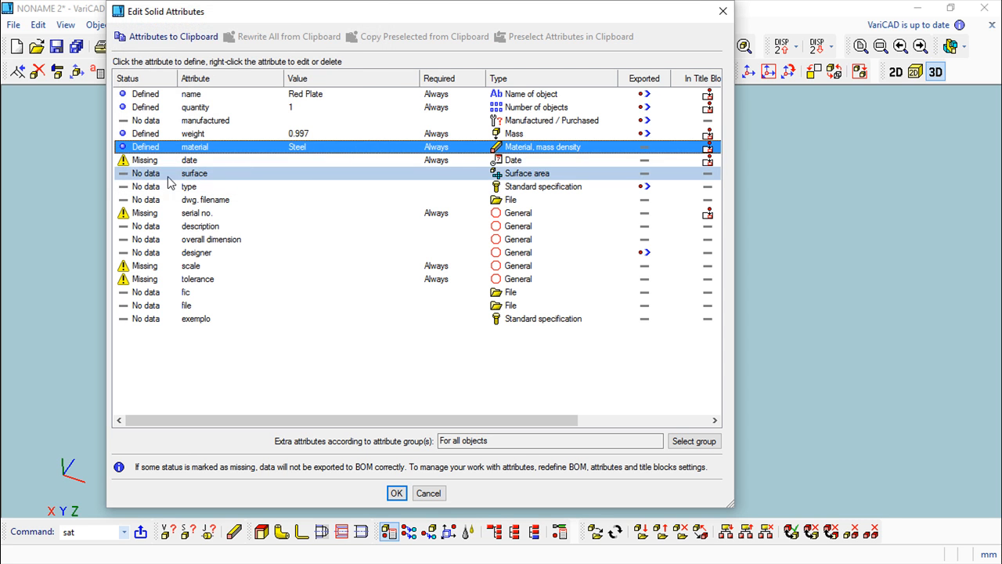
double_click(295, 160)
click(347, 100)
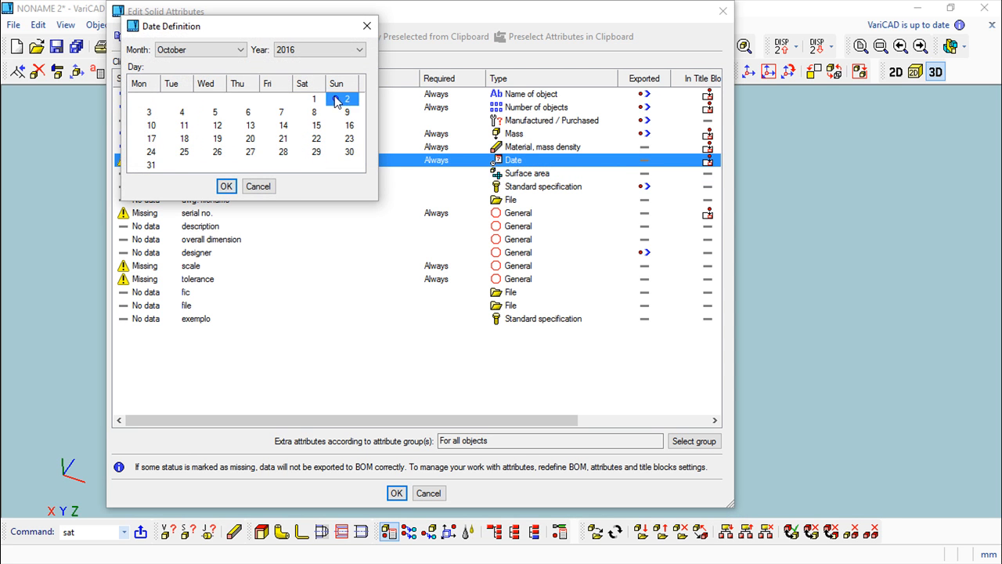
click(227, 185)
- Set the serial no. attribute to 12345 and the scale attribute to 1:1
double_click(196, 213)
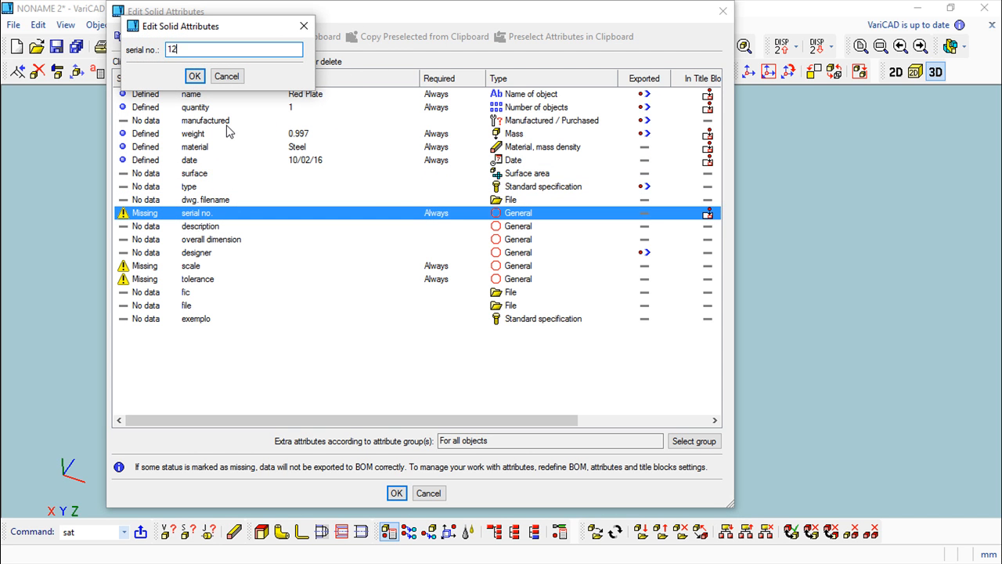
text(12345)
click(194, 76)
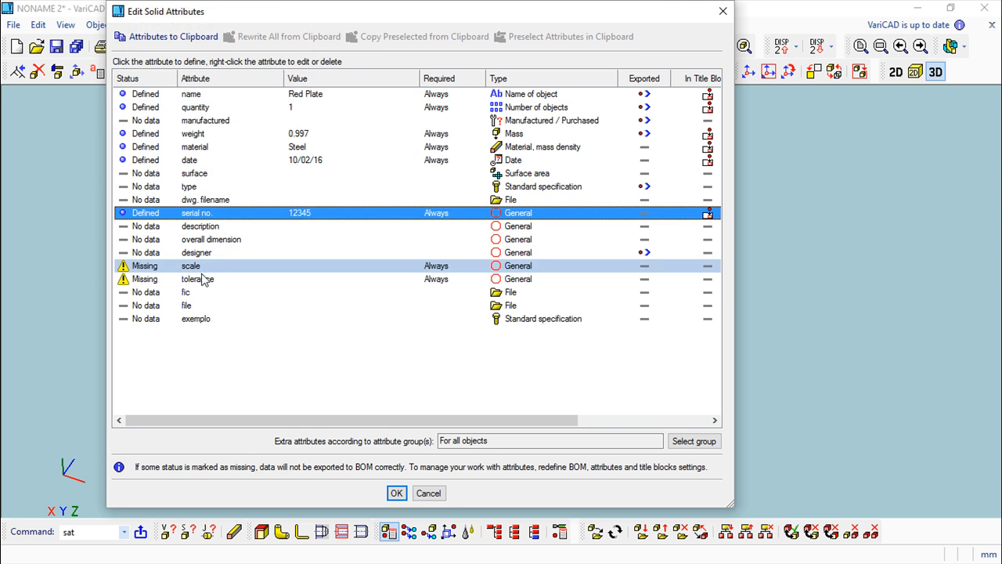
double_click(196, 265)
text(1:1)
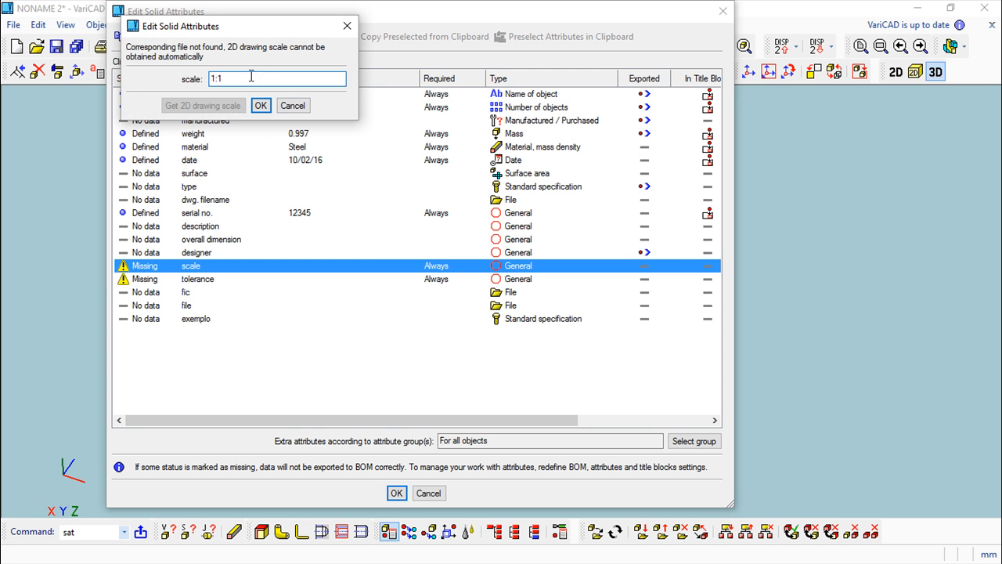
click(260, 105)
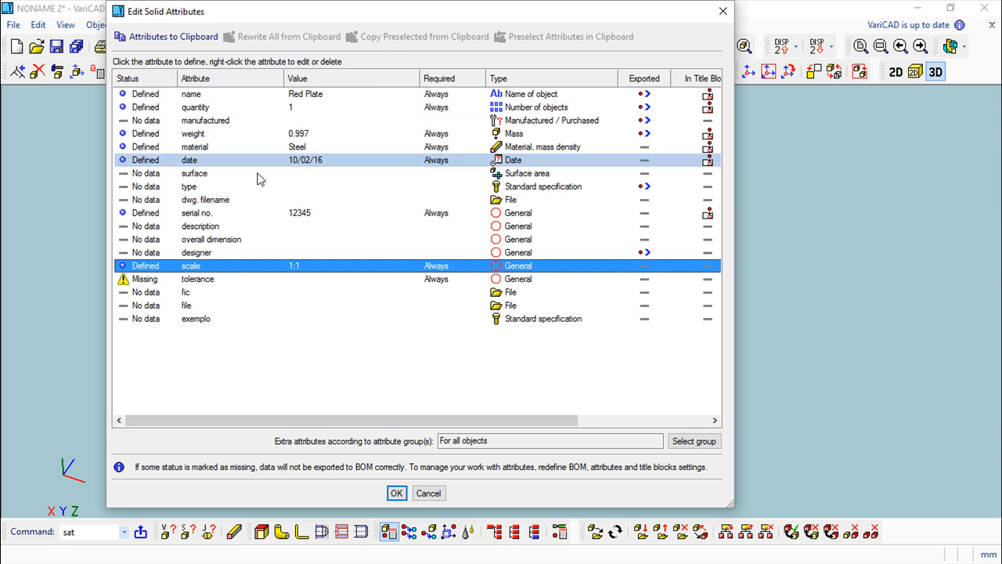
- Set the tolerance attribute to DIN xxxx and accept the plate's solid attributes
double_click(197, 280)
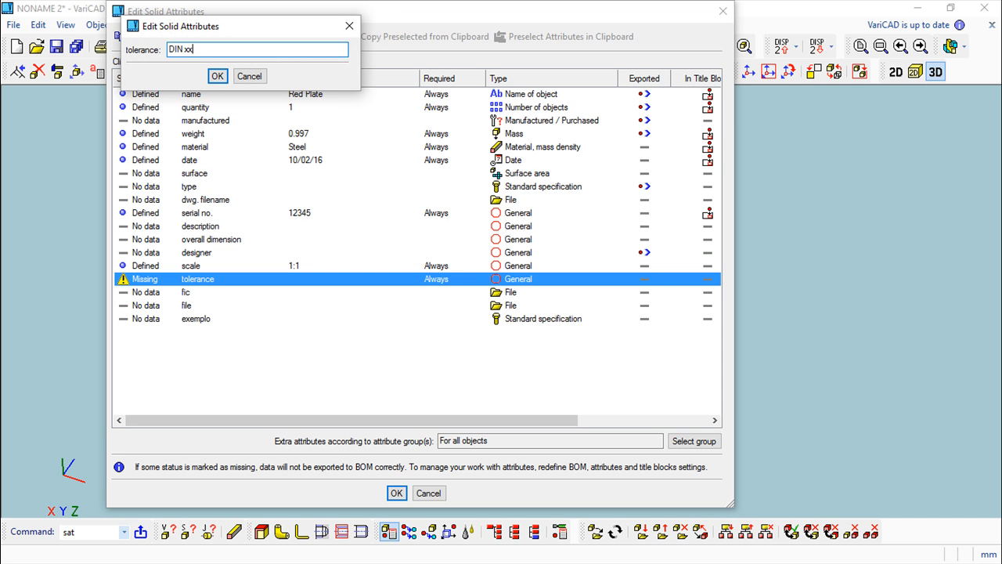
click(217, 76)
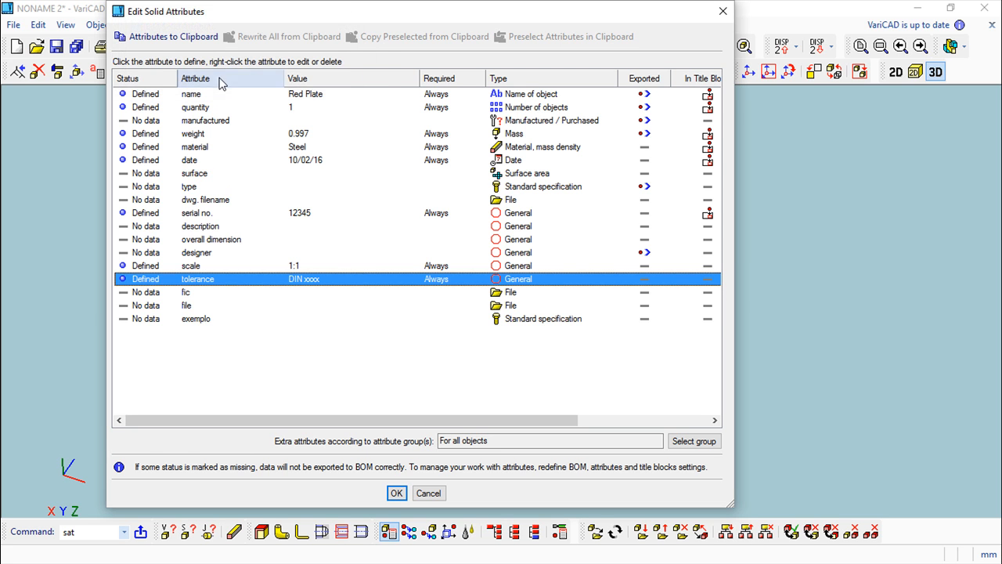
click(396, 495)
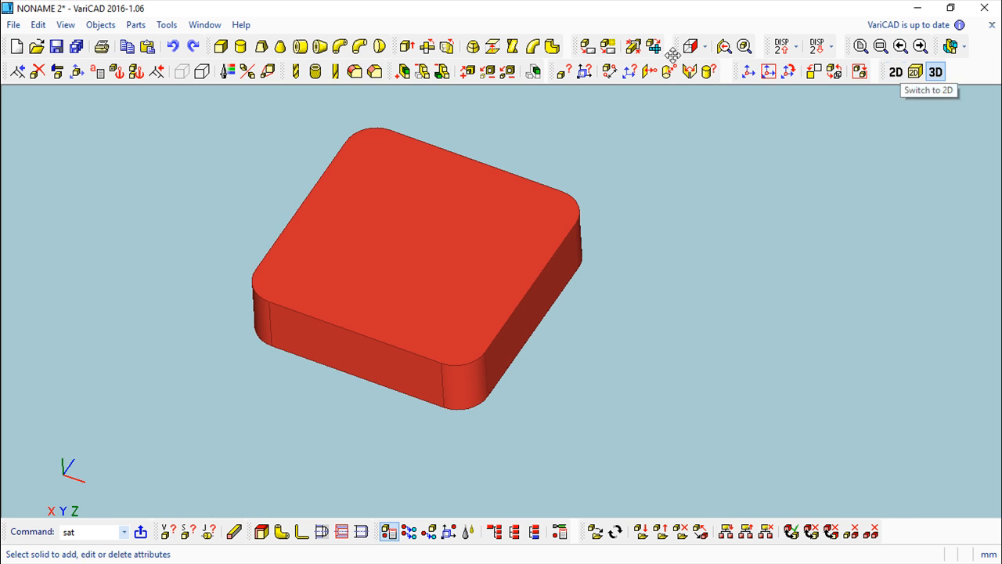
- Insert the title block into the lower-right corner of the 2D drawing sheet through the part attributes and accept them
click(99, 24)
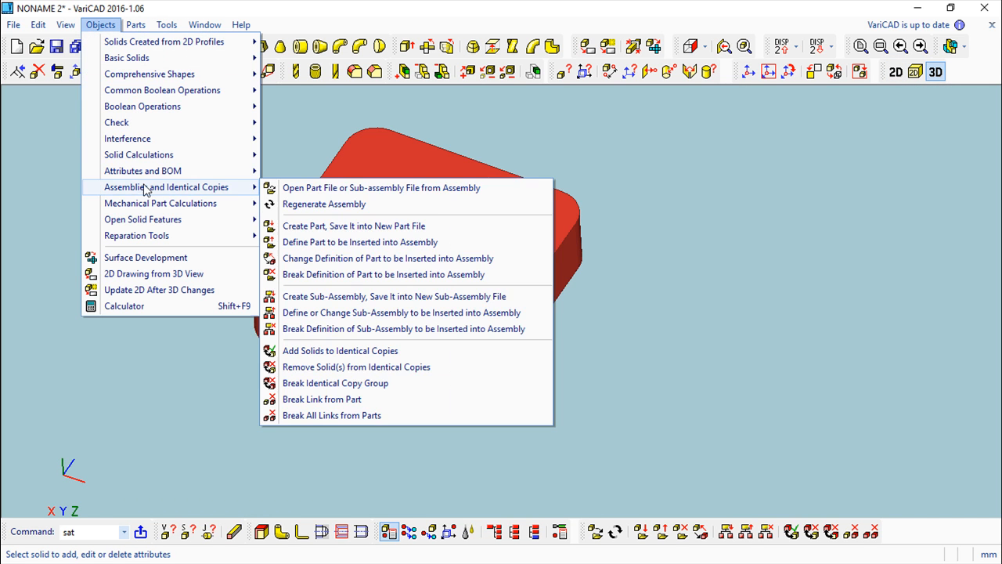
mouse_move(144, 172)
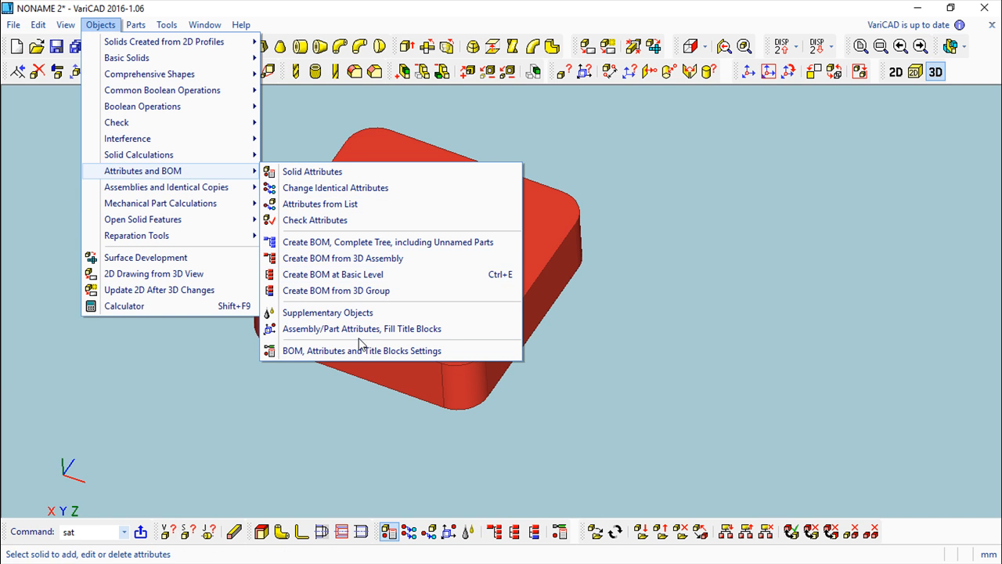
click(315, 330)
drag(174, 19, 330, 20)
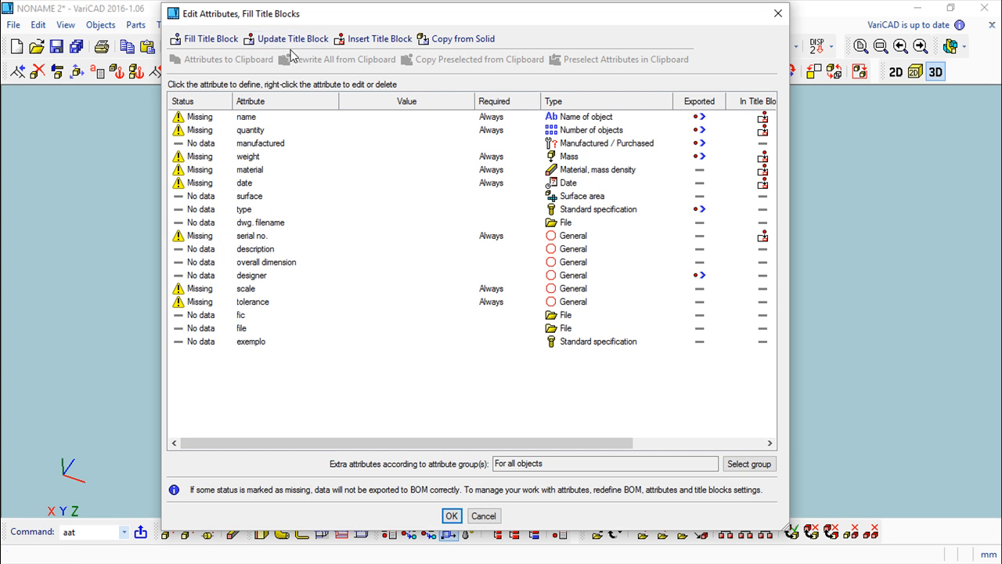
click(376, 42)
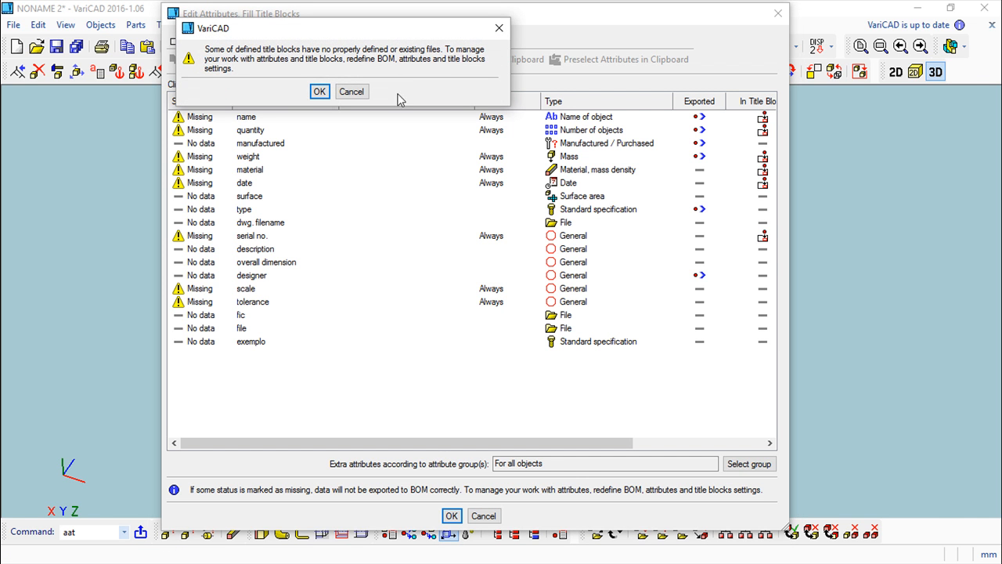
click(318, 93)
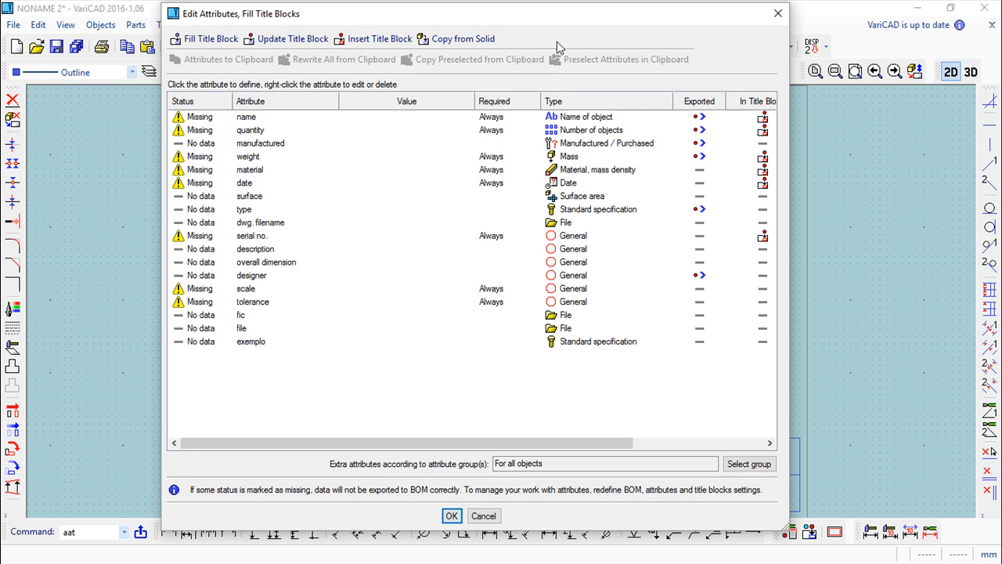
drag(548, 15, 275, 57)
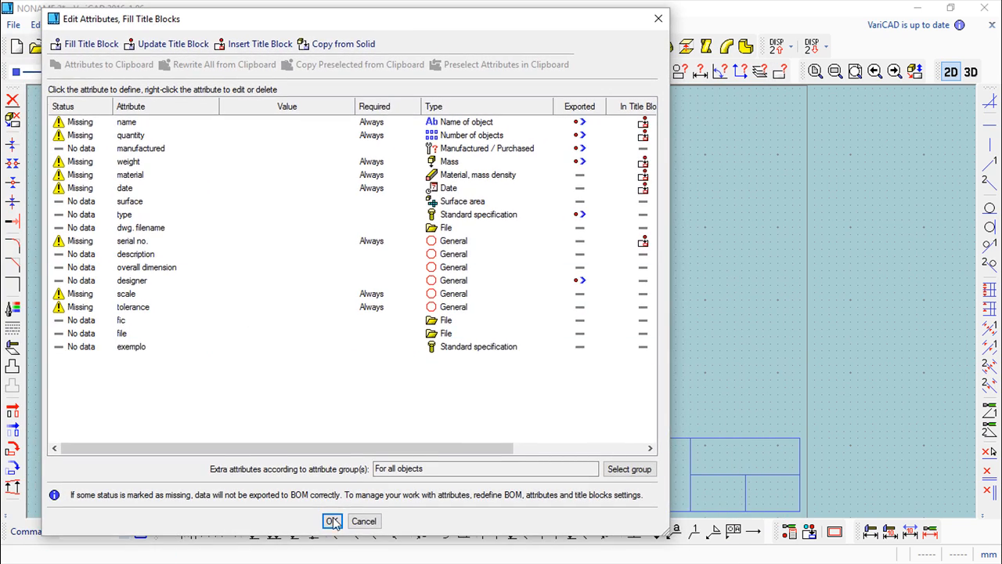
click(332, 522)
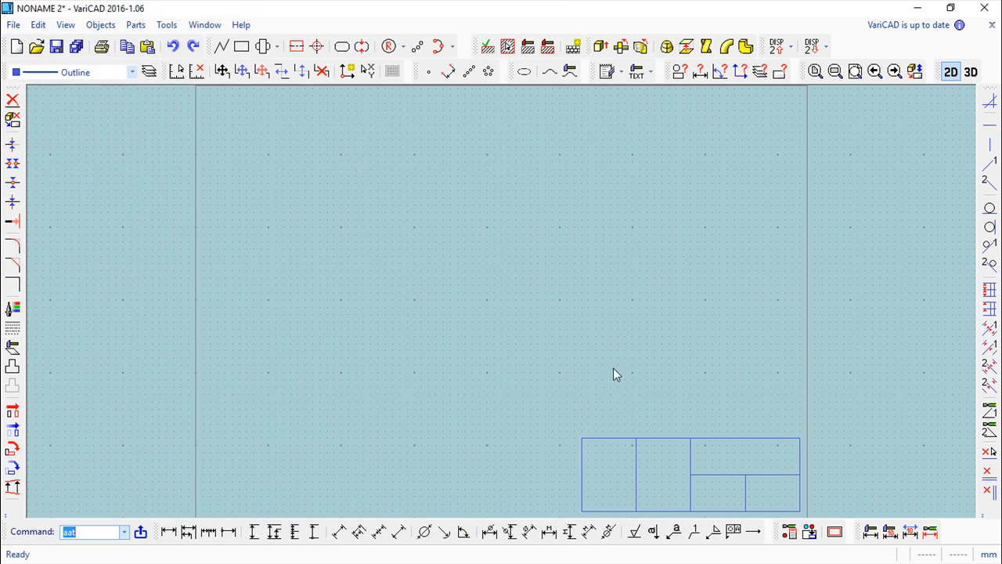
middle_drag(642, 347, 559, 186)
scroll(610, 267, up, 2)
scroll(610, 267, up, 2)
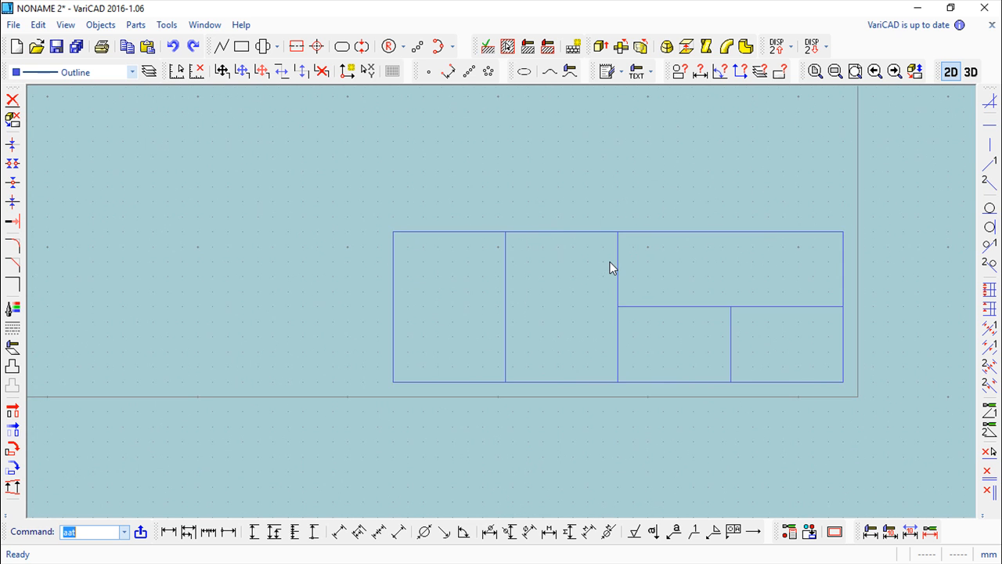
scroll(609, 267, down, 3)
middle_drag(503, 208, 571, 290)
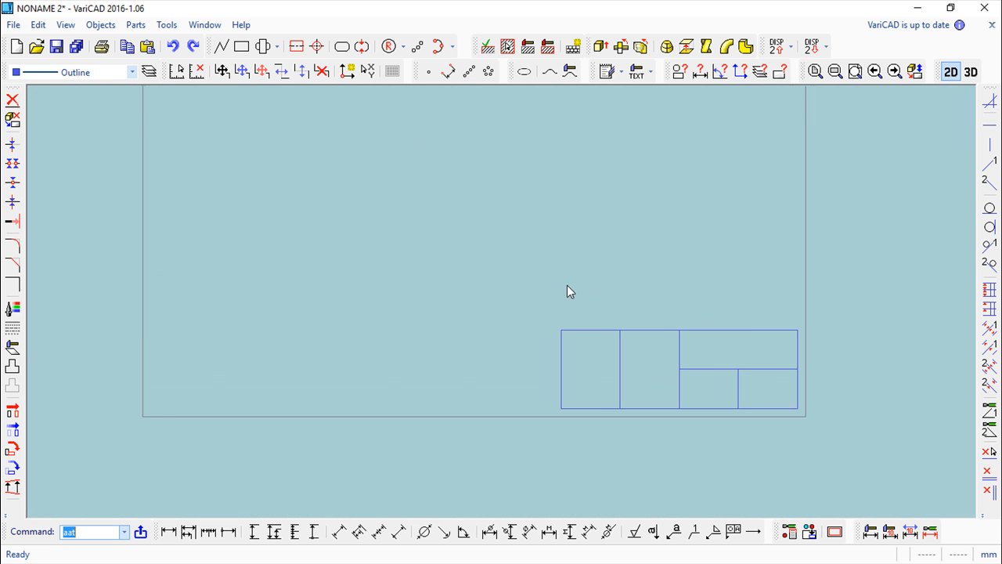
- Switch to the 3D model, review the part's own attribute list for filling title blocks, and accept it unchanged
click(970, 73)
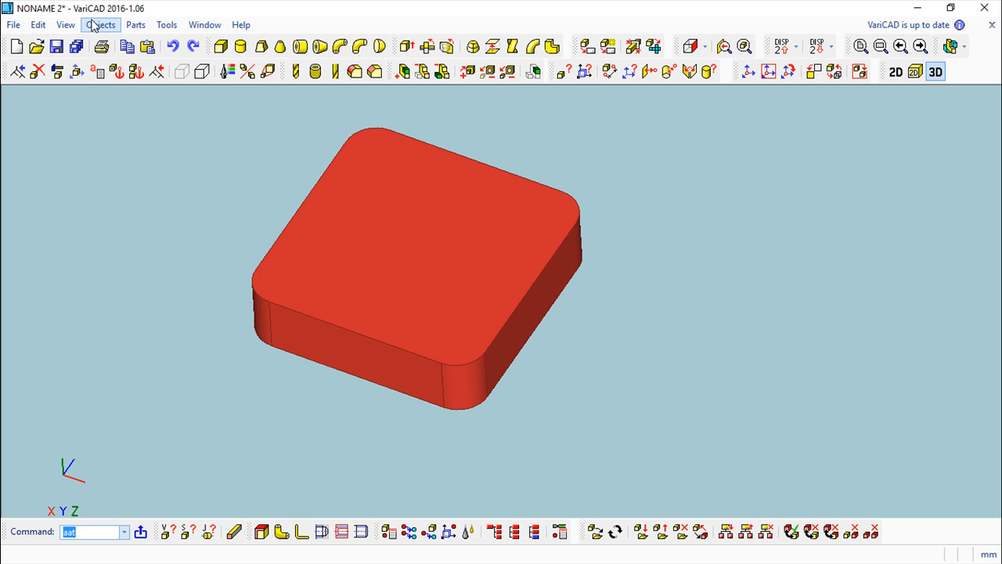
click(97, 25)
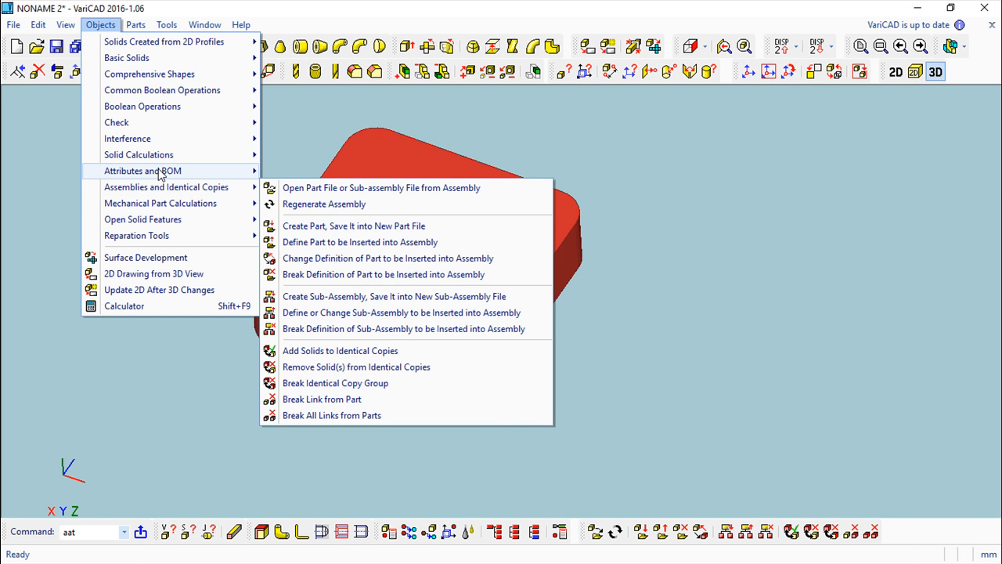
mouse_move(160, 173)
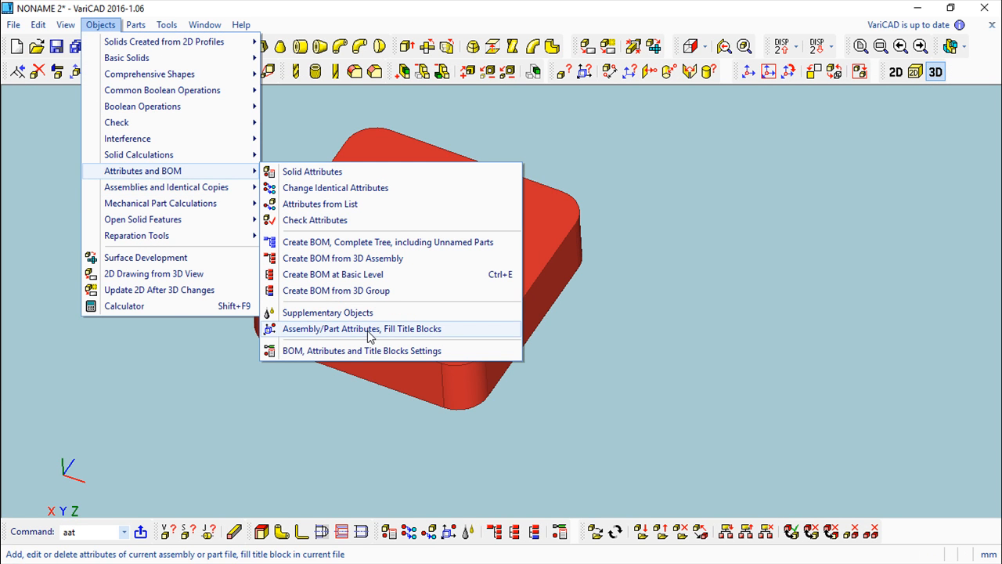
click(402, 329)
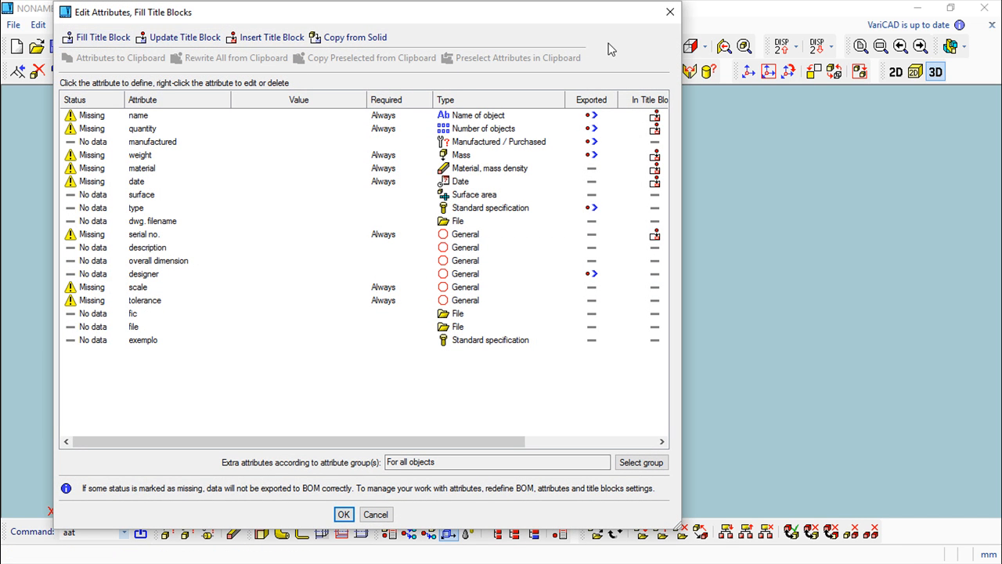
click(344, 515)
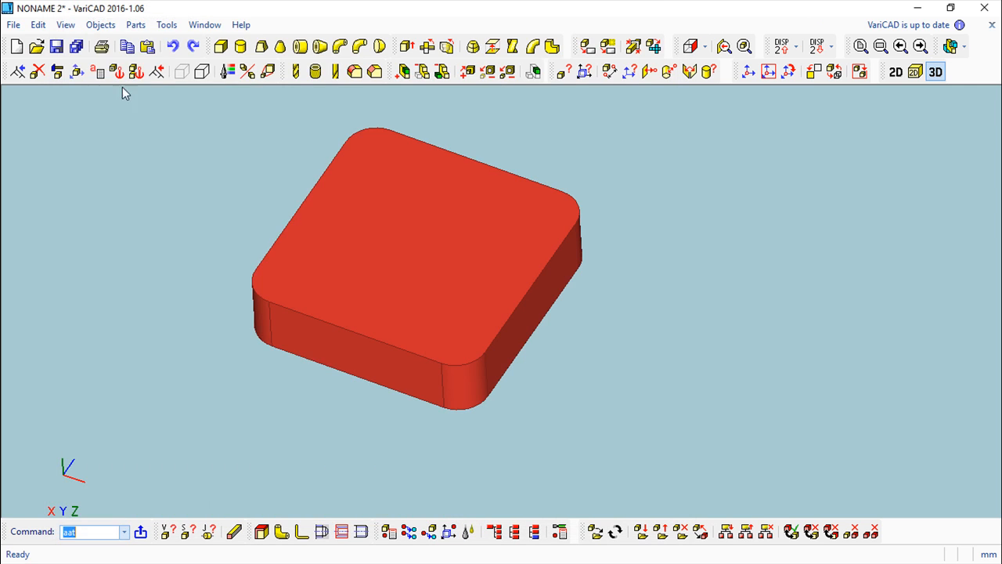
- Review the solid attributes defined for the red plate and accept them
click(100, 25)
mouse_move(147, 174)
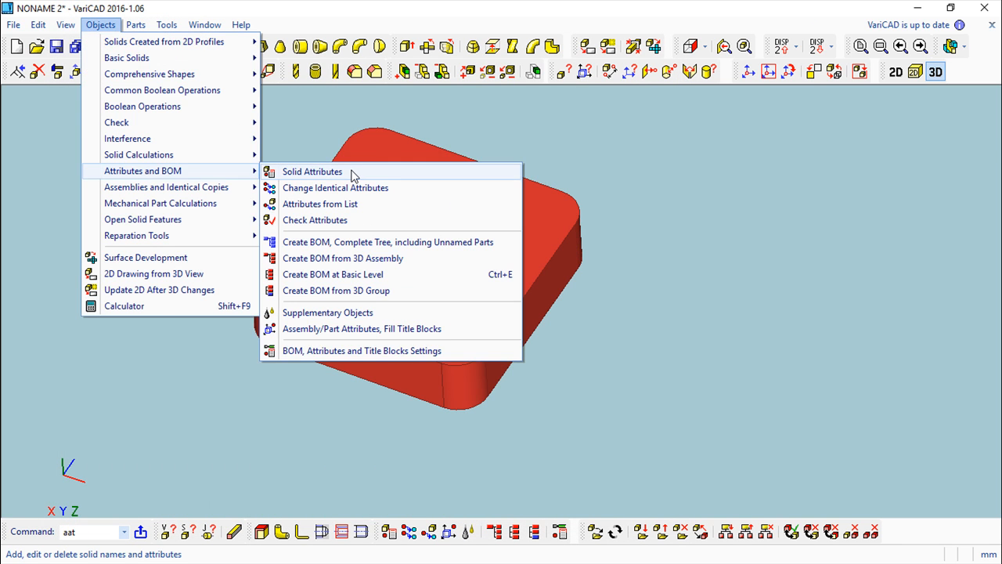
click(352, 170)
click(369, 203)
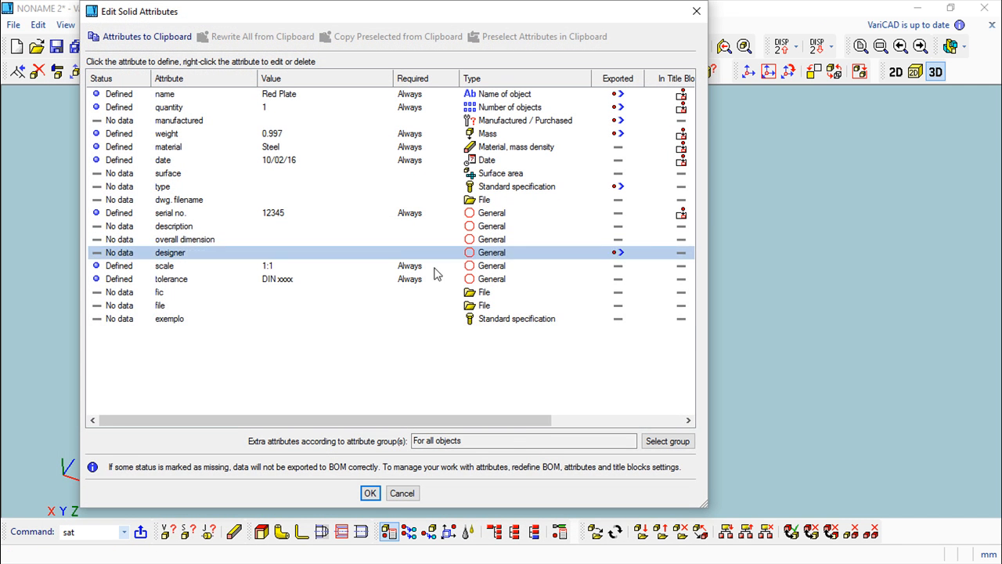
click(369, 491)
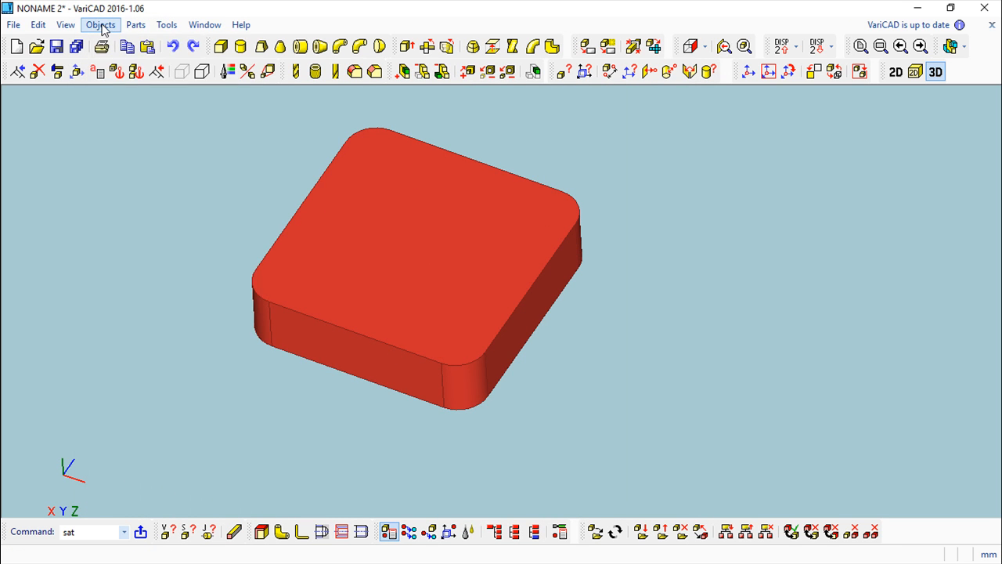
- Try to fill the title block from the part attributes, using its lower-right corner as the insertion point
click(100, 26)
mouse_move(151, 179)
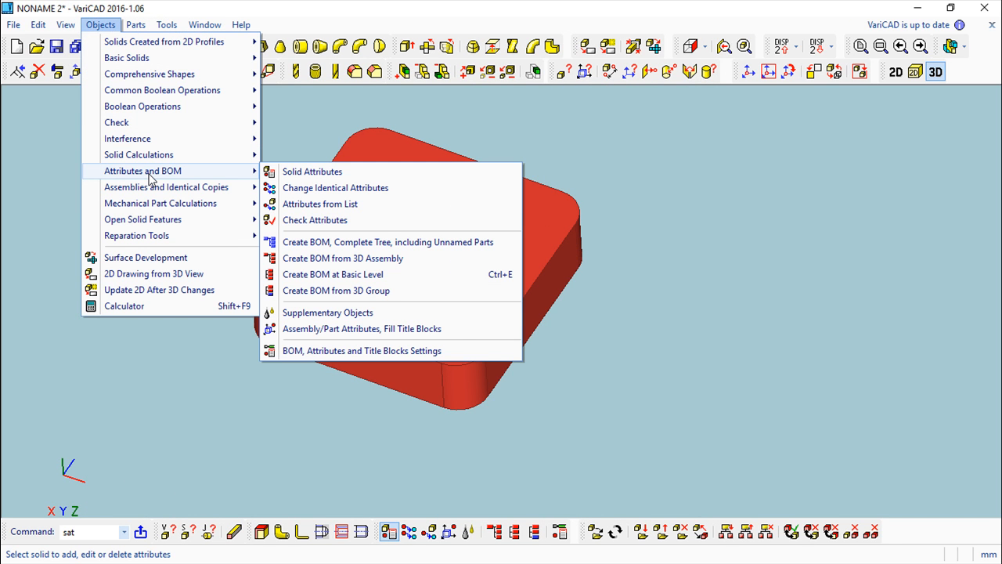
click(386, 329)
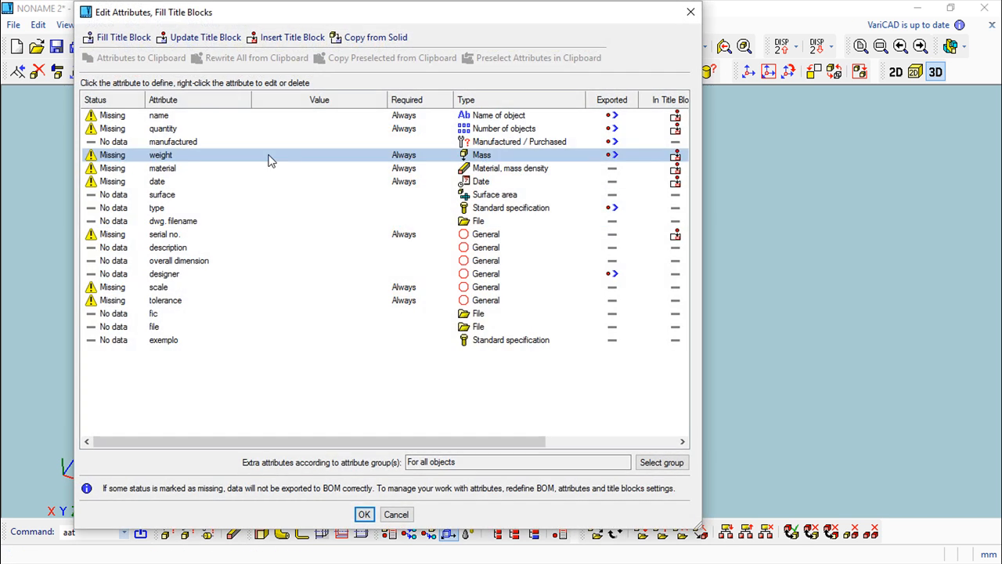
click(123, 41)
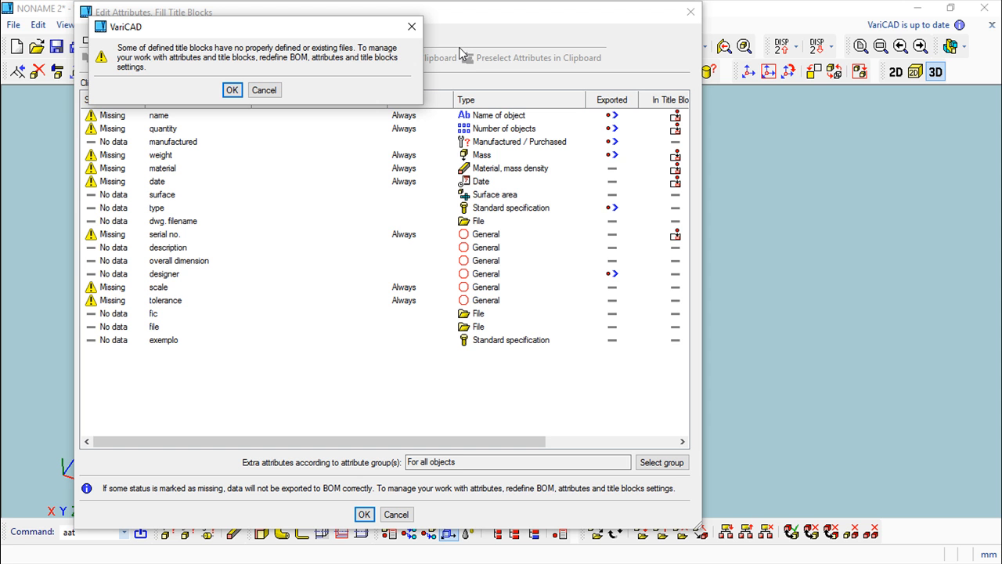
click(232, 90)
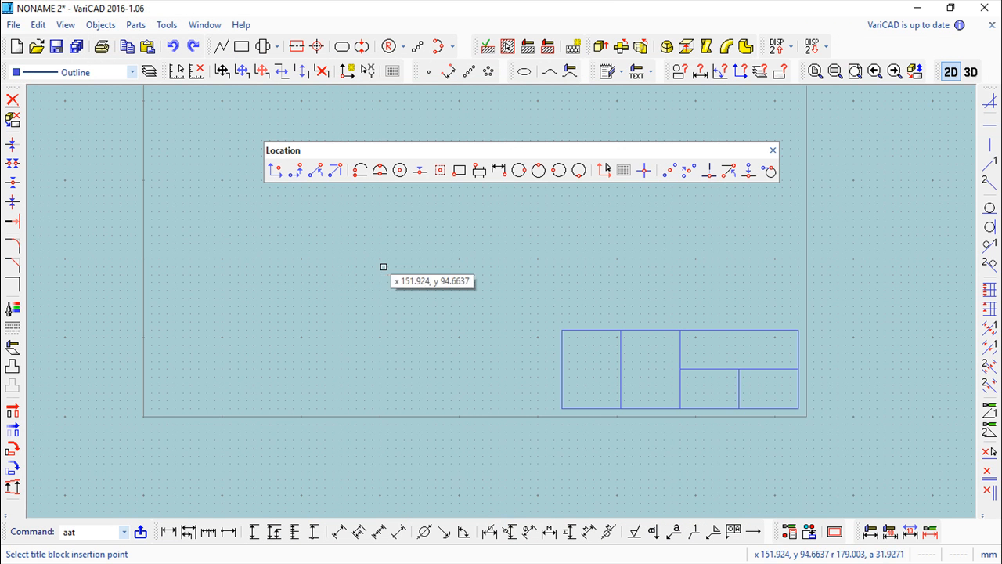
click(803, 387)
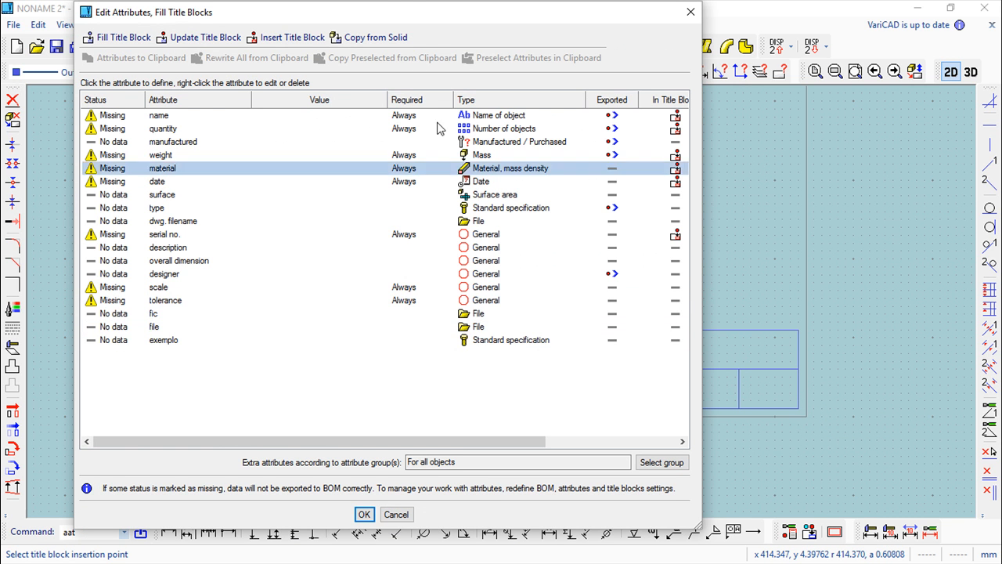
- Copy the attributes from the plate solid into the part attributes
mouse_move(407, 13)
mouse_down()
mouse_move(409, 40)
mouse_move(405, 31)
mouse_up()
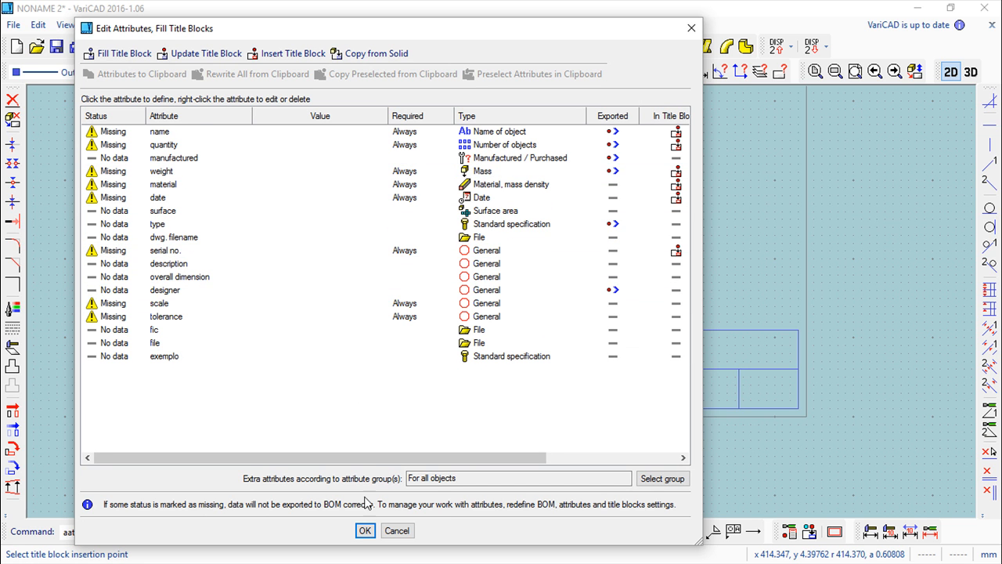
drag(422, 20, 492, 14)
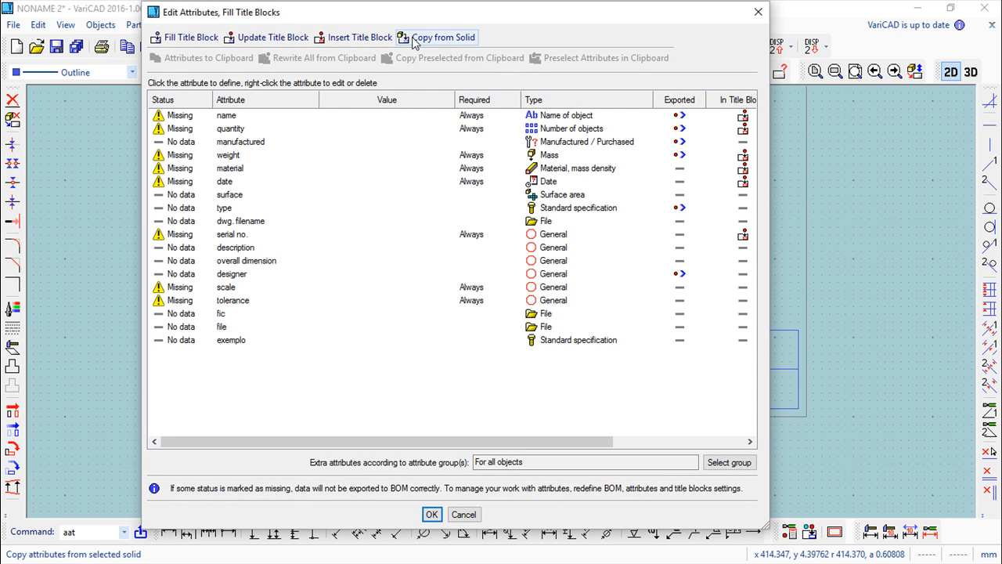
click(414, 39)
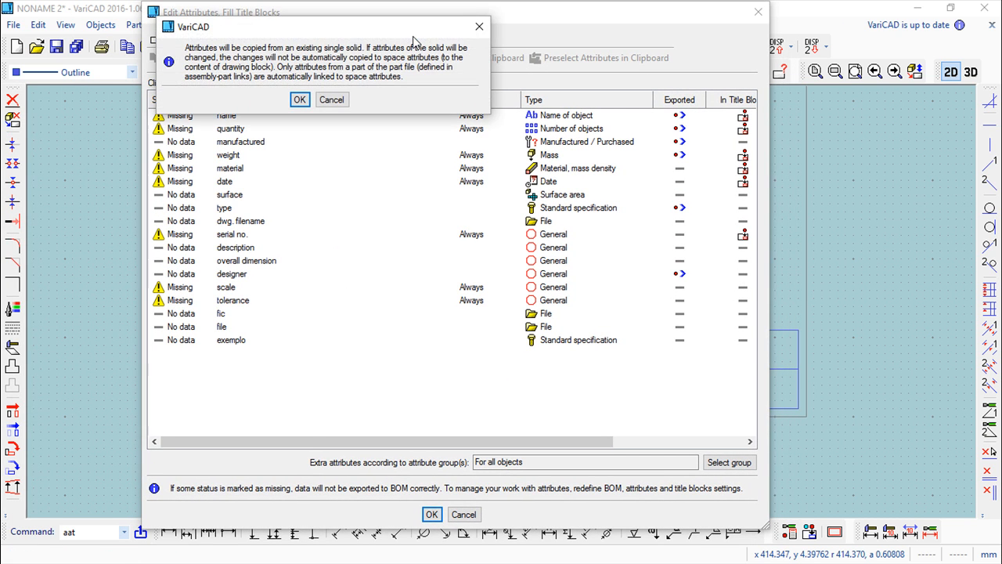
click(301, 99)
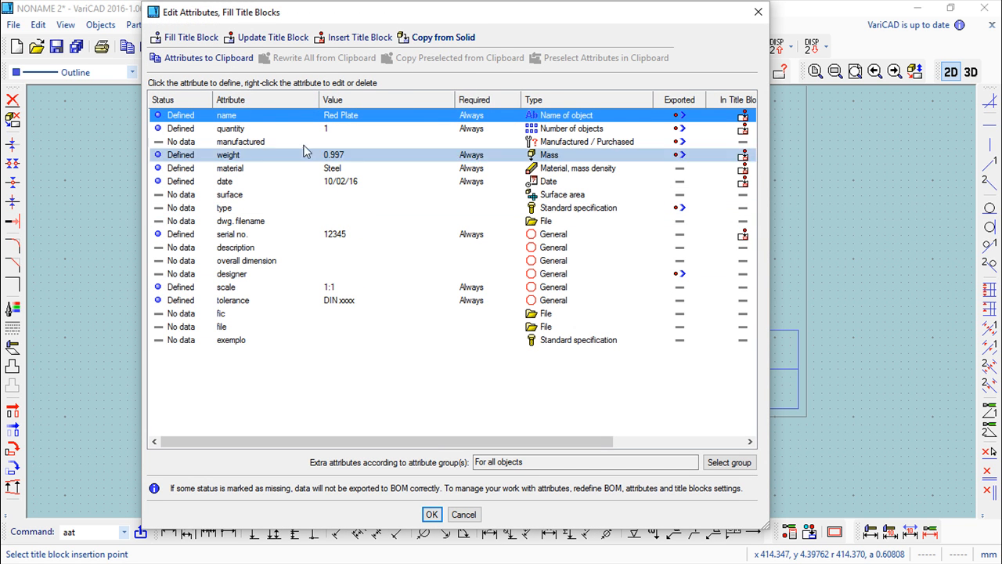
- Fill the title block with the copied attributes at its lower-right corner, accept them, and inspect the filled cells
click(183, 39)
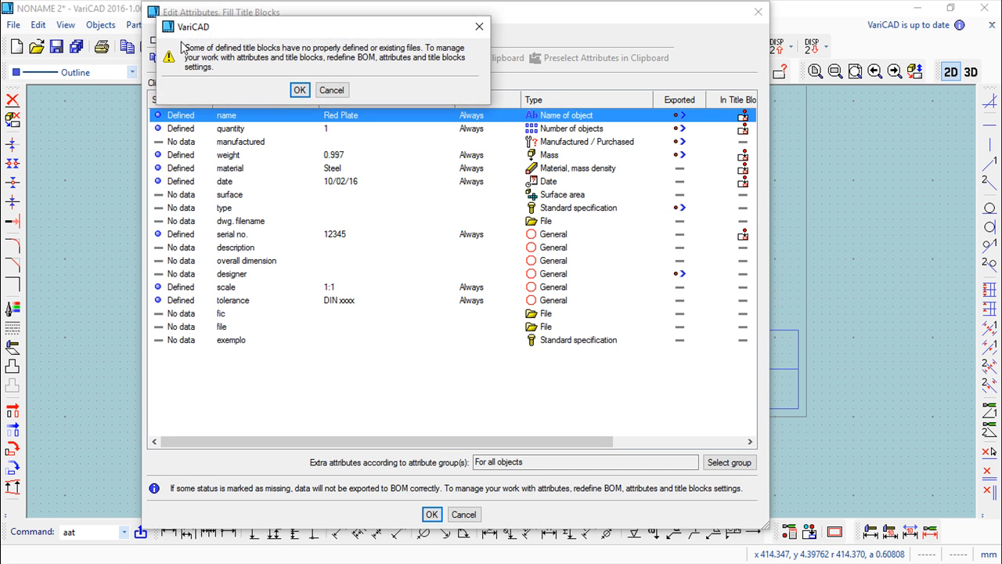
click(299, 90)
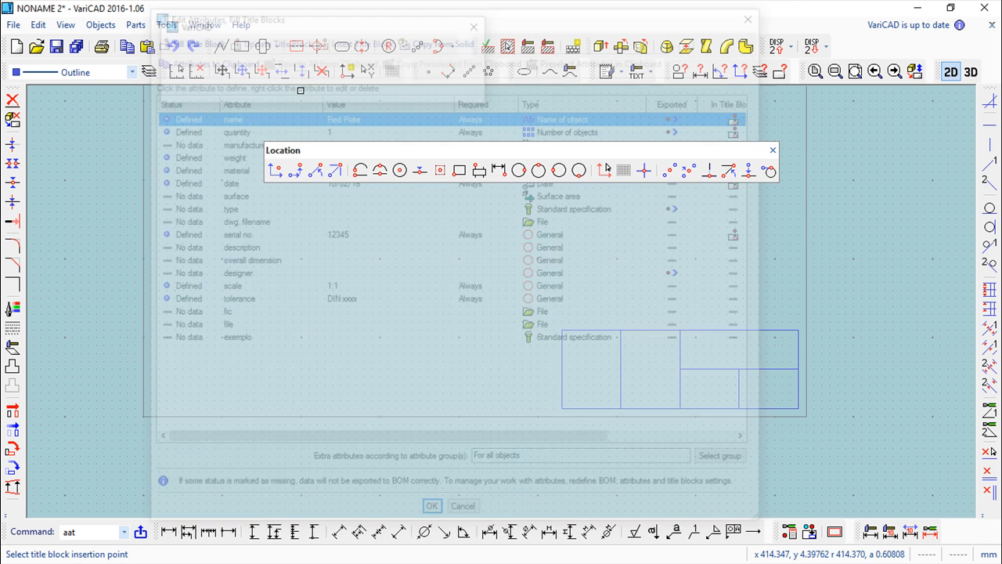
click(800, 416)
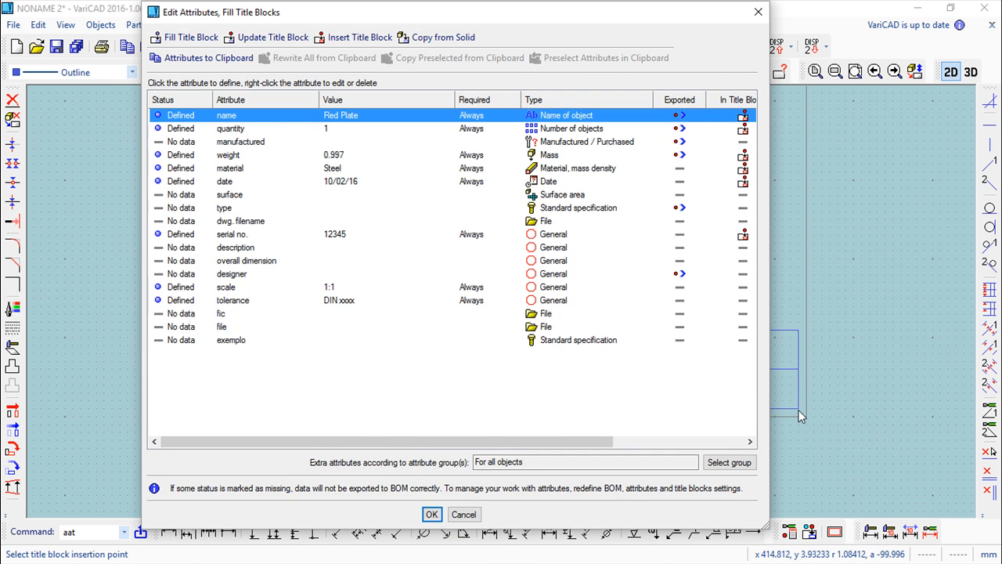
click(432, 514)
middle_drag(596, 443, 416, 378)
scroll(450, 364, up, 4)
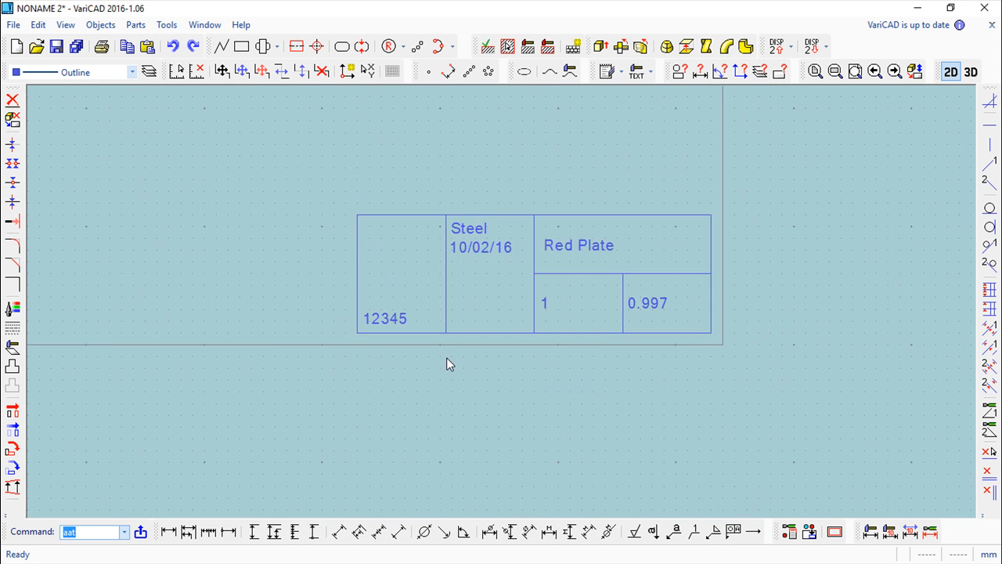
middle_drag(574, 379, 535, 455)
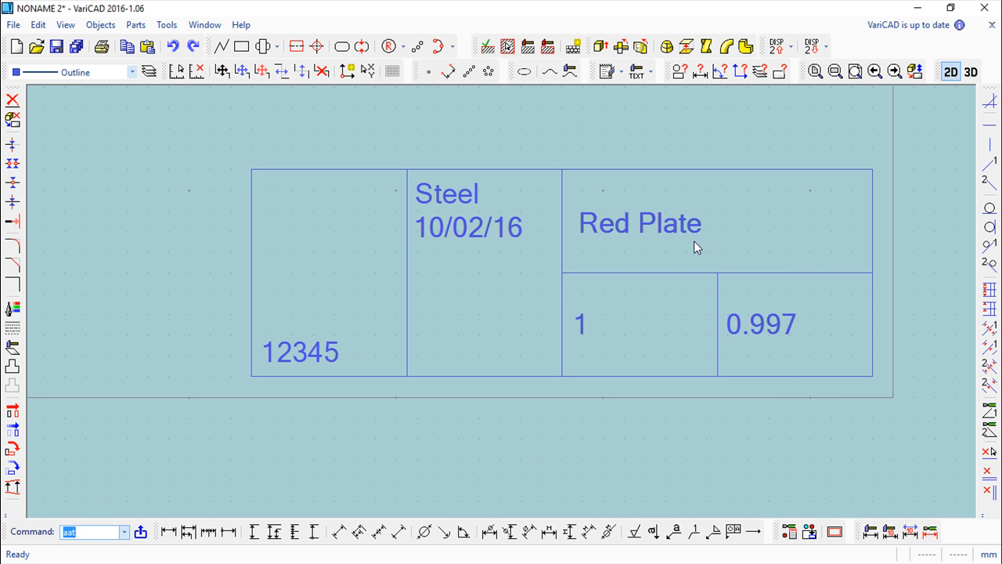
scroll(664, 334, down, 4)
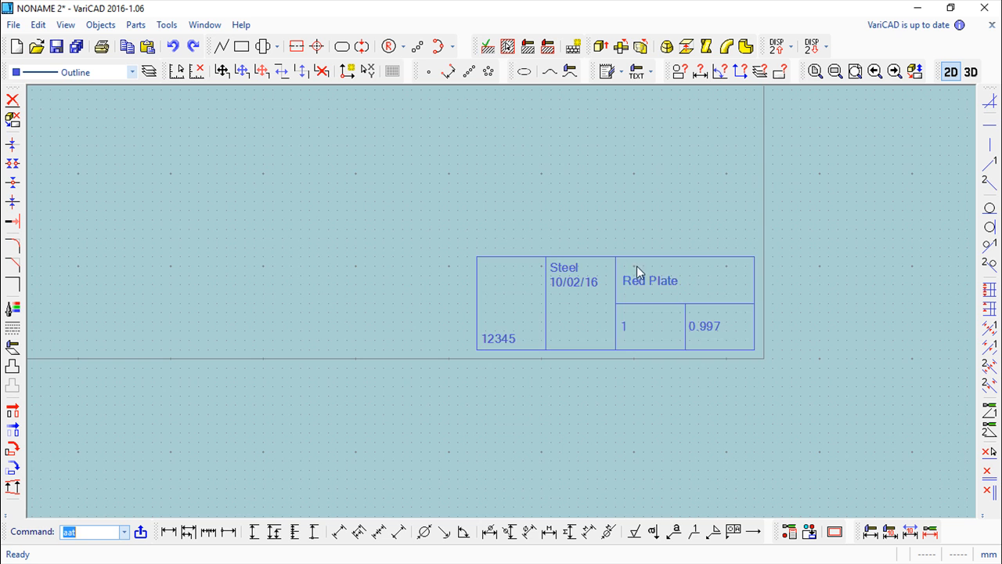
scroll(615, 254, down, 2)
middle_drag(622, 265, 657, 315)
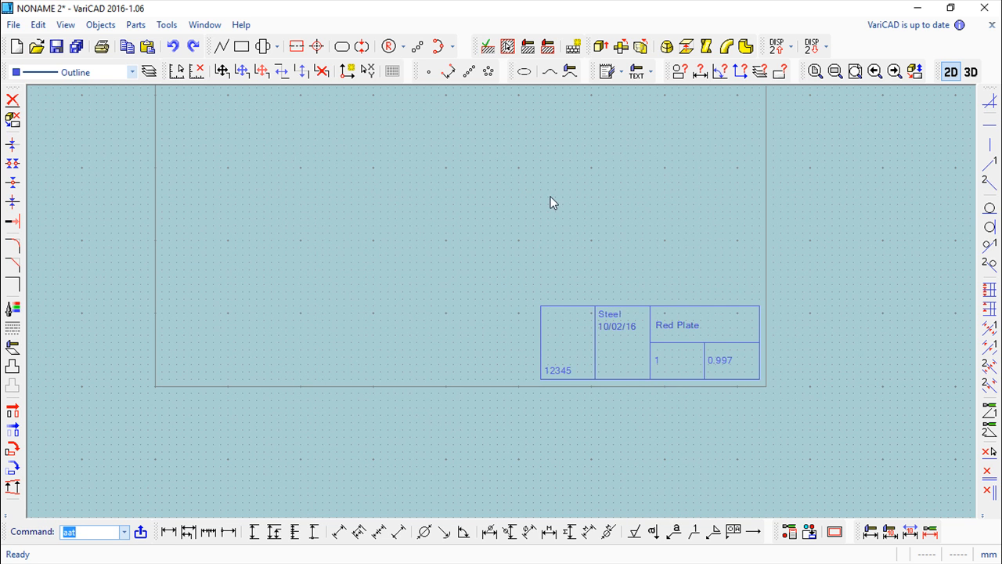
- Set the part's name attribute to Red Plate dddd from the 2D drawing
click(100, 24)
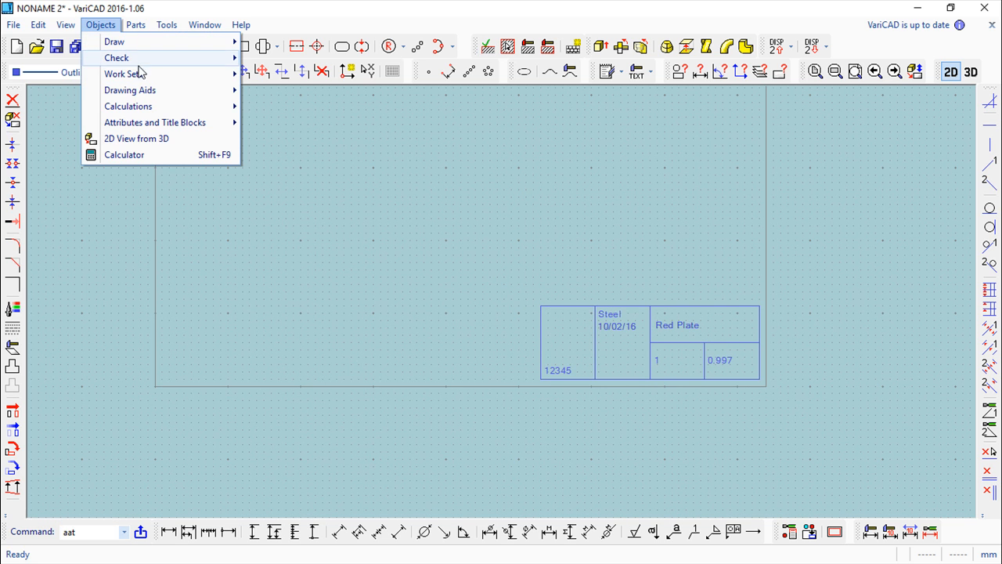
mouse_move(153, 126)
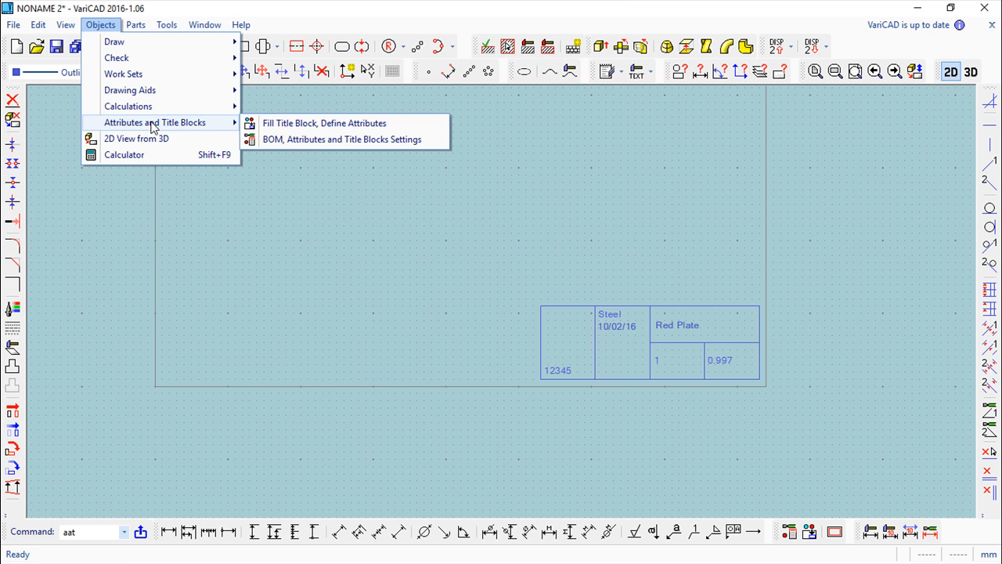
click(280, 128)
mouse_move(385, 7)
mouse_down()
mouse_move(385, 67)
mouse_move(385, 11)
mouse_up()
drag(300, 25, 529, 39)
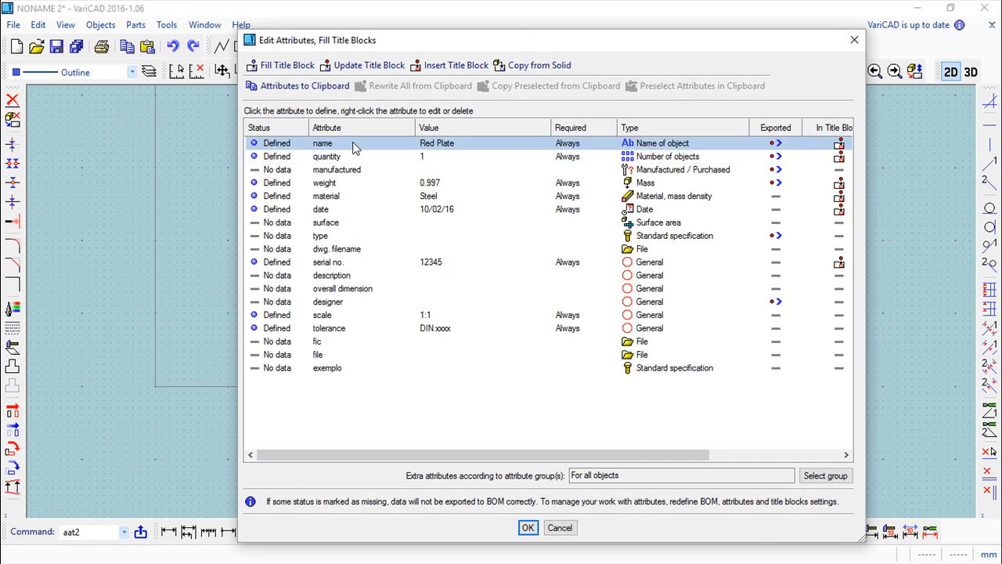
right_click(321, 149)
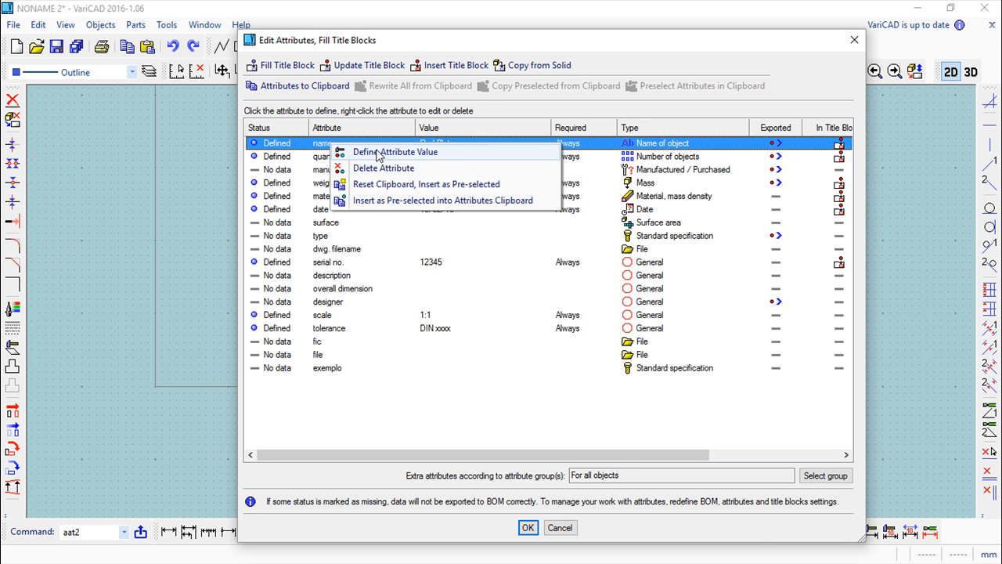
click(377, 152)
click(350, 79)
text(dddd)
click(343, 104)
- Update the title block with the changed attributes at its lower-right corner and accept the part attributes
drag(515, 43, 354, 24)
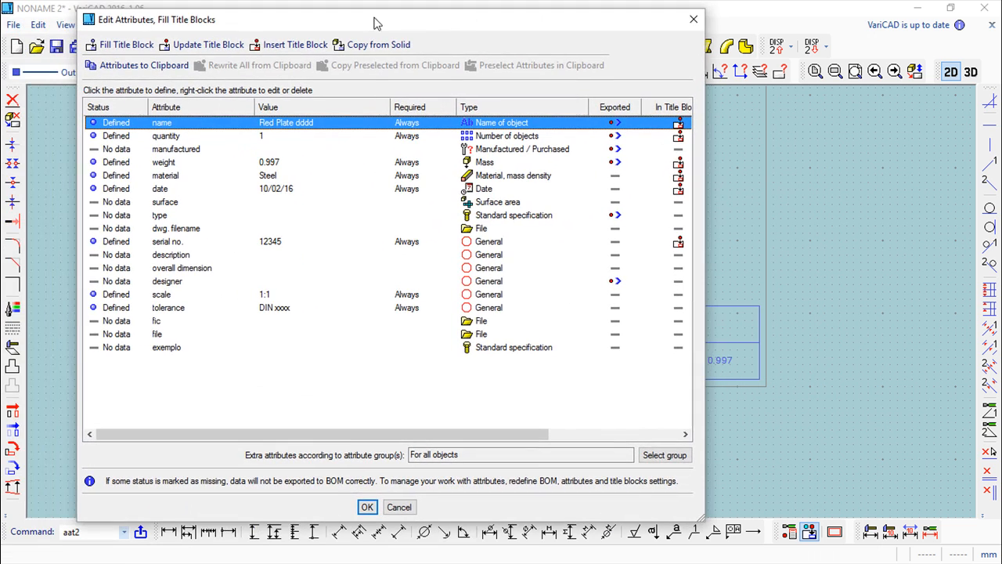
click(199, 51)
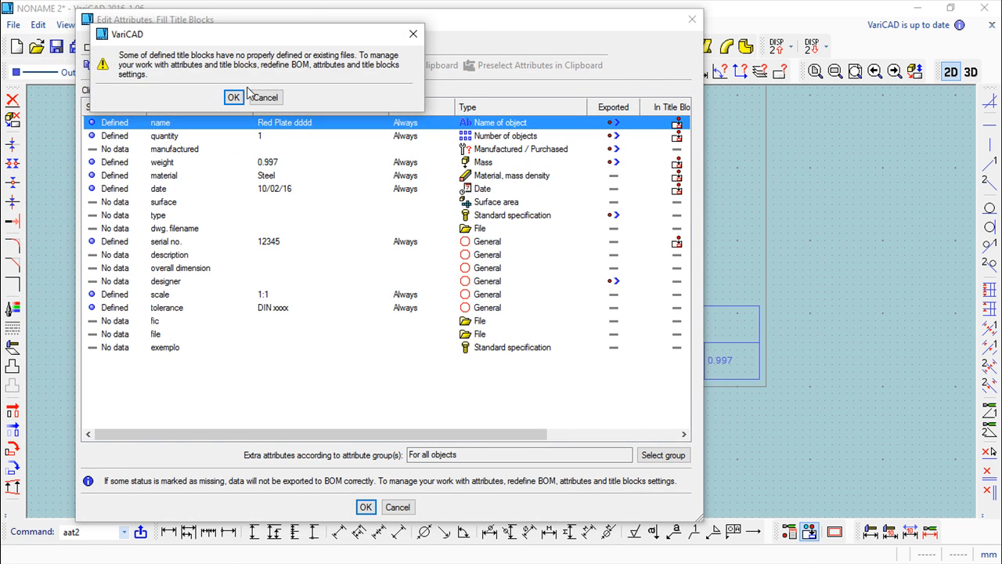
click(233, 97)
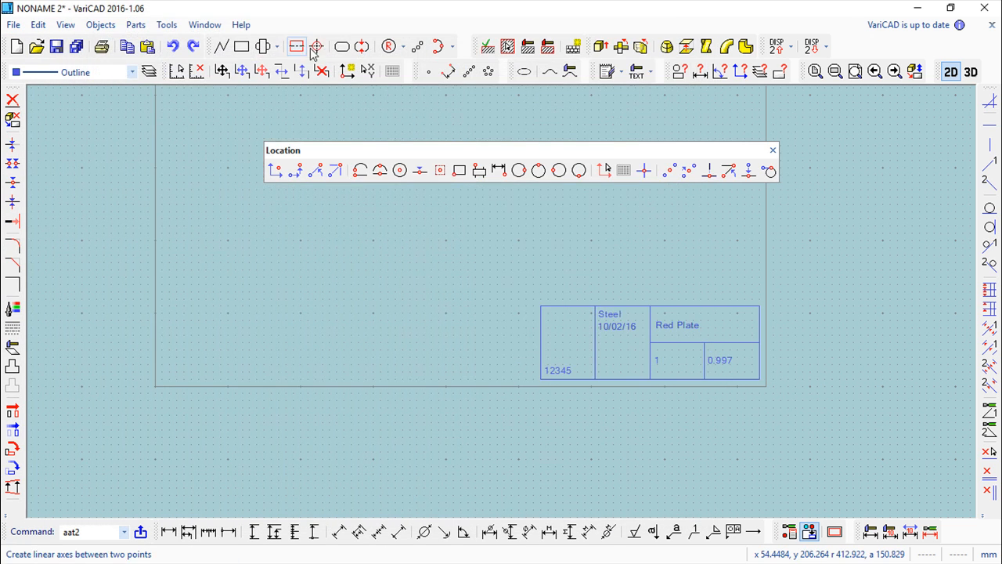
click(760, 378)
mouse_move(540, 19)
mouse_down()
mouse_move(345, 68)
mouse_move(593, 22)
mouse_up()
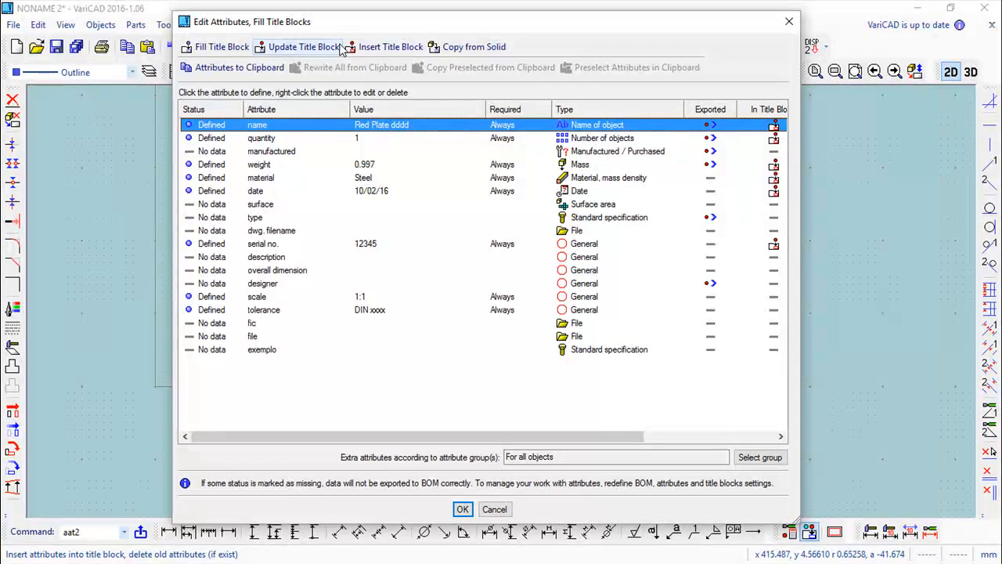
click(463, 509)
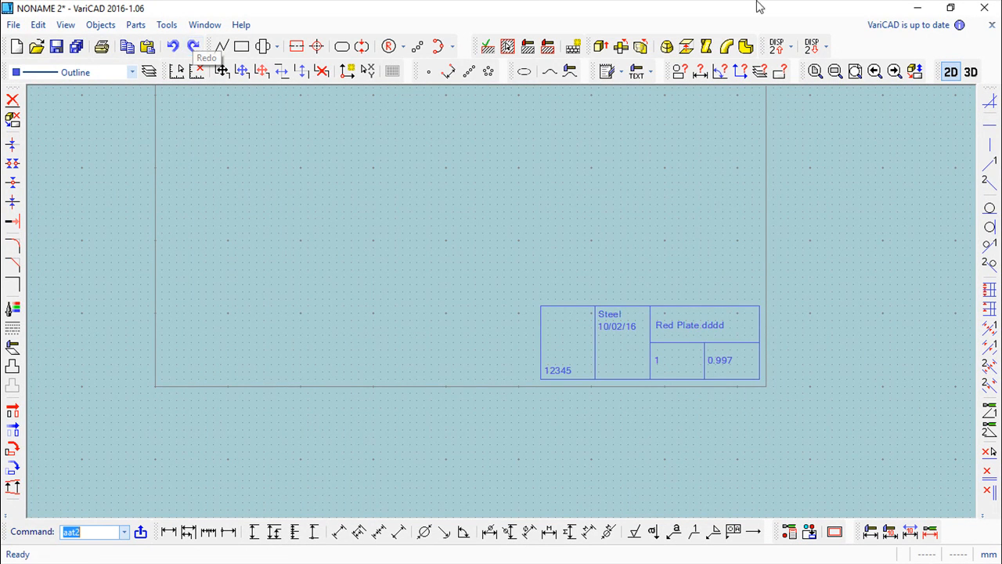
- Return to the 3D model and view the plate from a slightly different angle
click(973, 75)
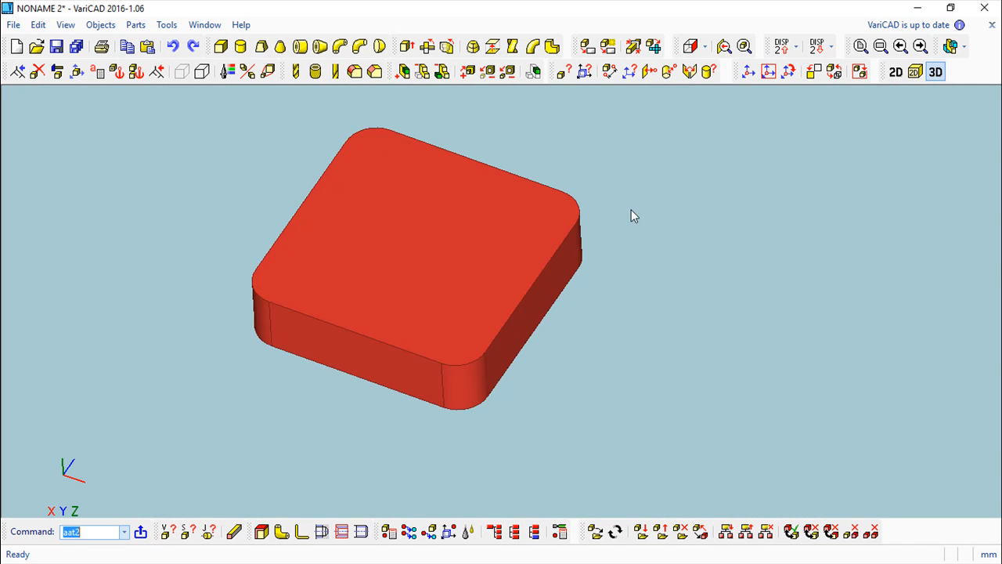
mouse_move(686, 264)
middle_down()
mouse_move(675, 276)
mouse_move(681, 263)
middle_up()
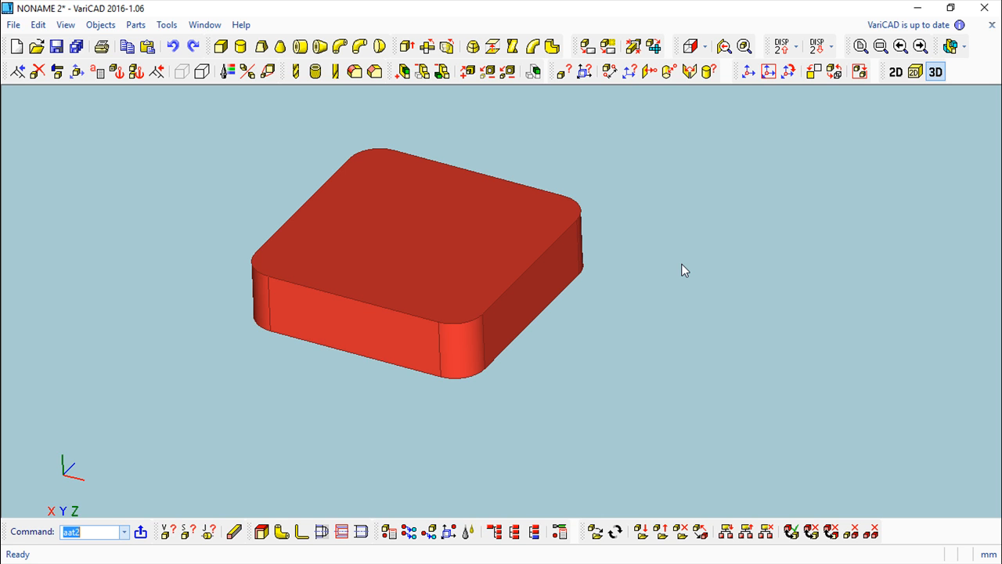
middle_drag(646, 305, 628, 368)
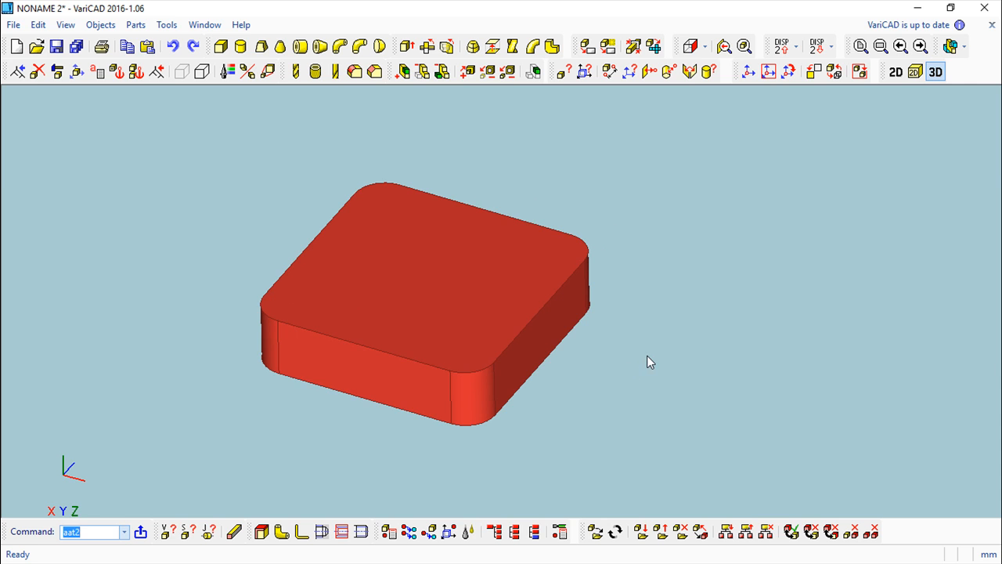